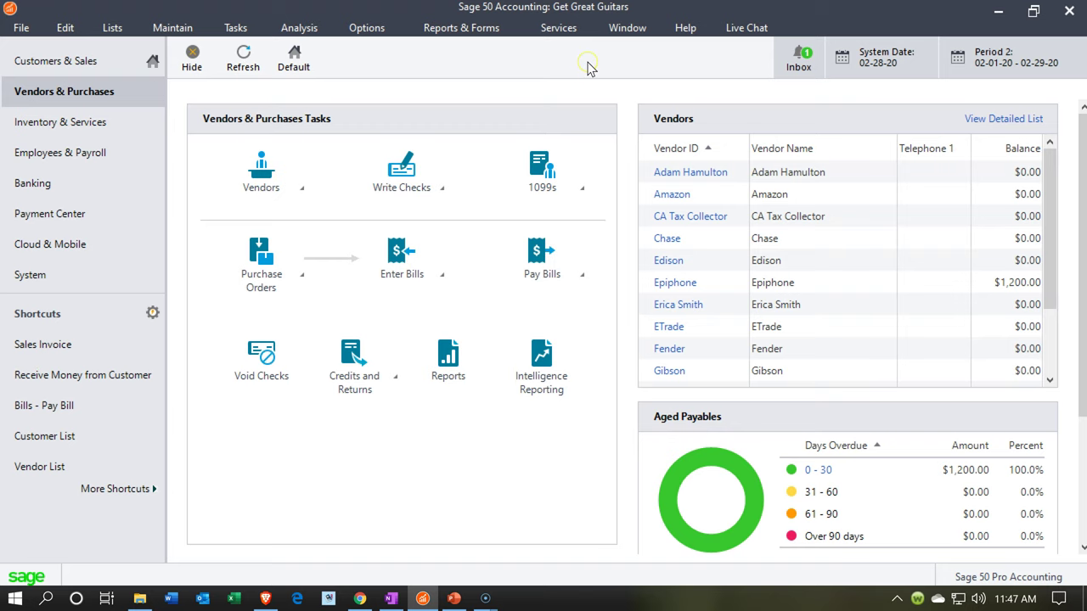
{"action": "left_click", "coordinate": [29, 111]}
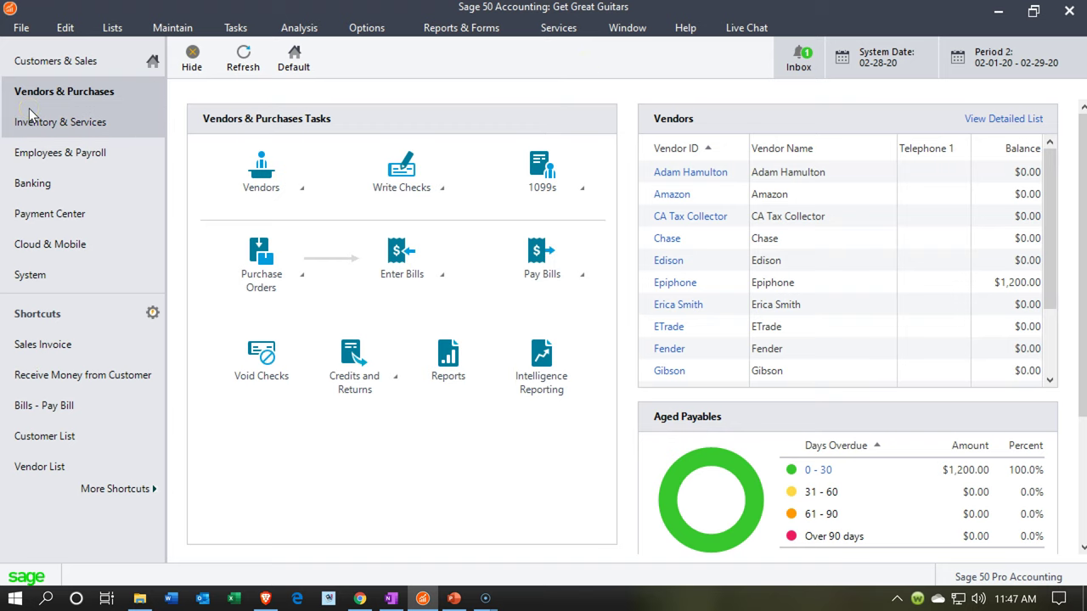
{"action": "left_click", "coordinate": [371, 302]}
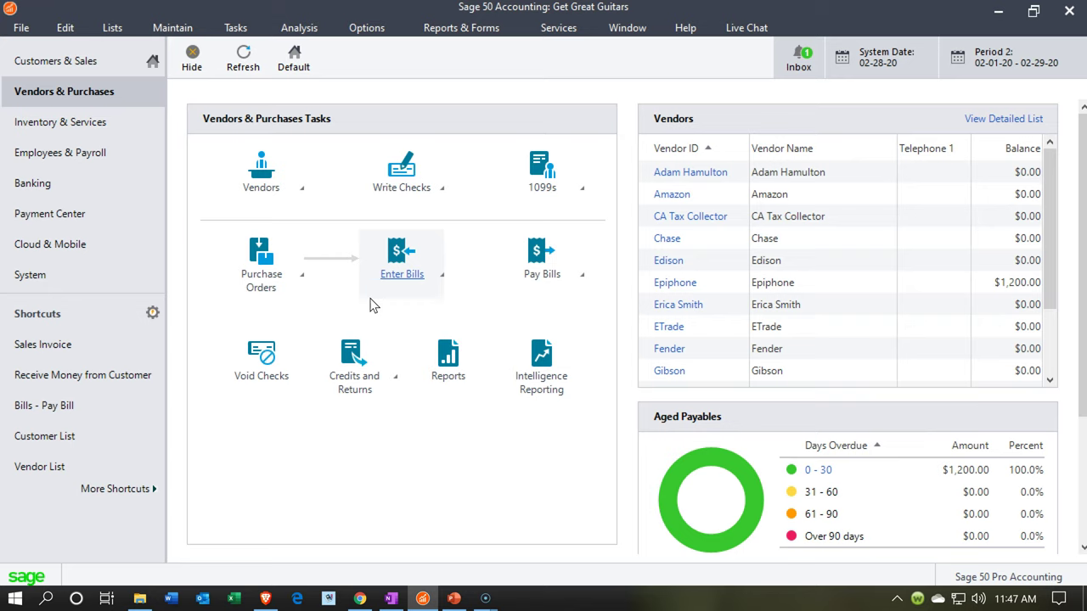
{"action": "left_click", "coordinate": [565, 291]}
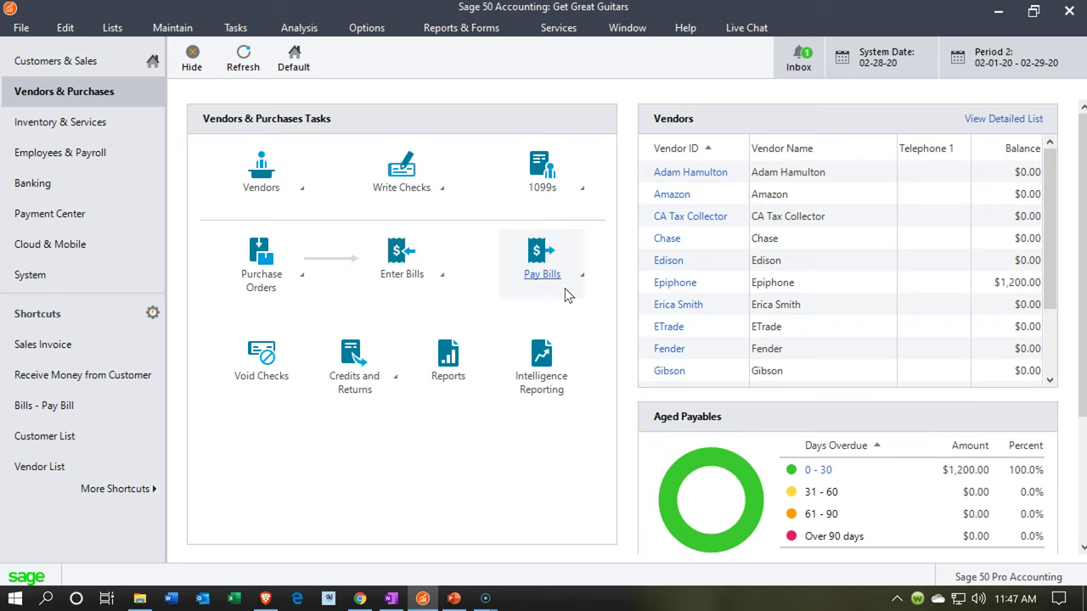
Step: Open a blank new bill for entering a purchase and maximize its window
{"action": "left_click", "coordinate": [445, 276]}
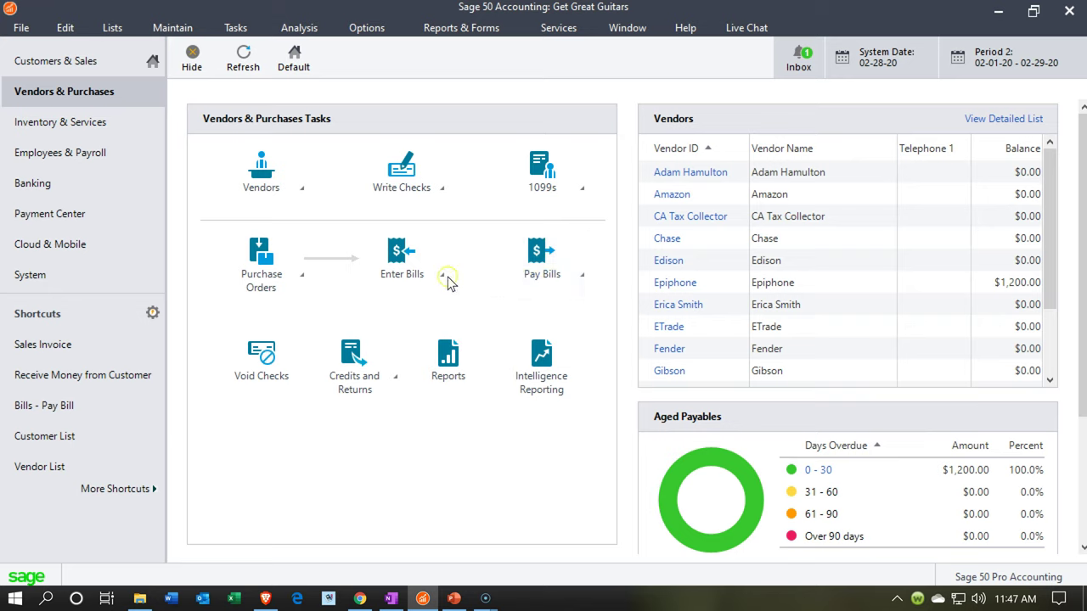
{"action": "left_click", "coordinate": [442, 275]}
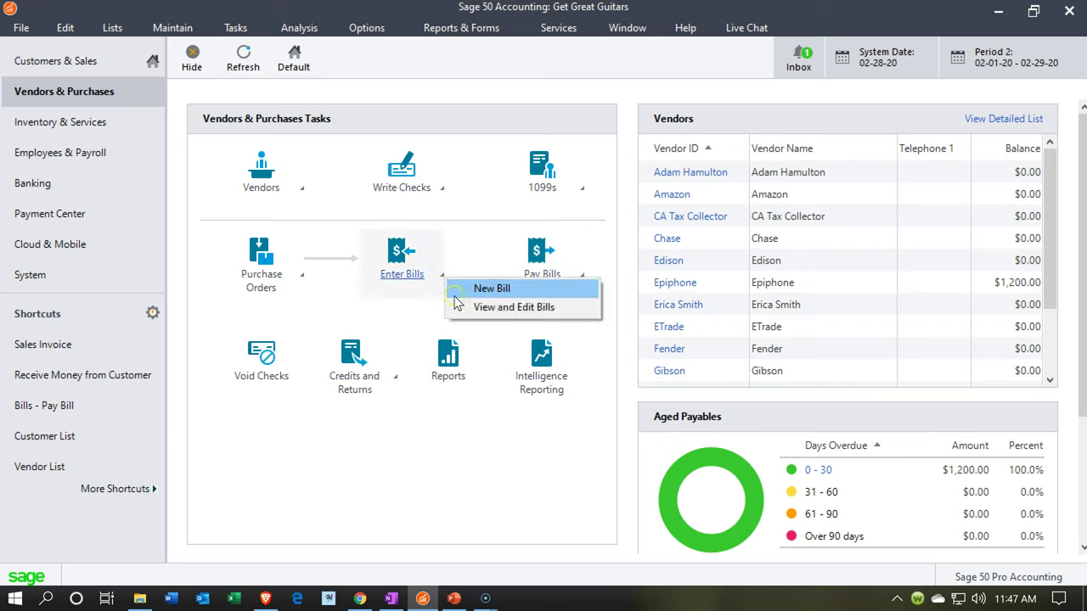
{"action": "left_click", "coordinate": [501, 307]}
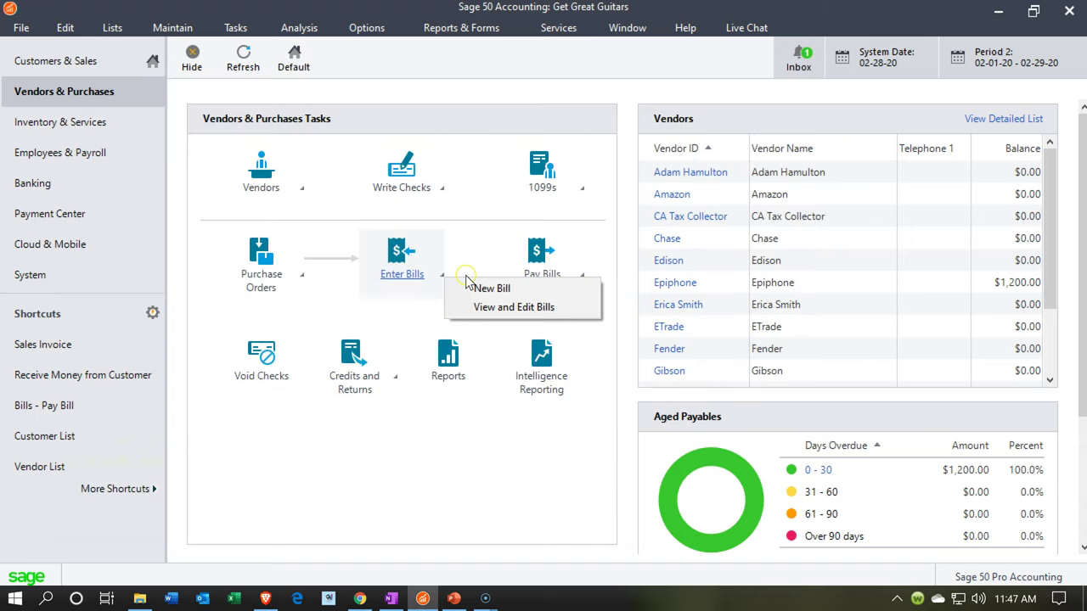
{"action": "left_click", "coordinate": [467, 285]}
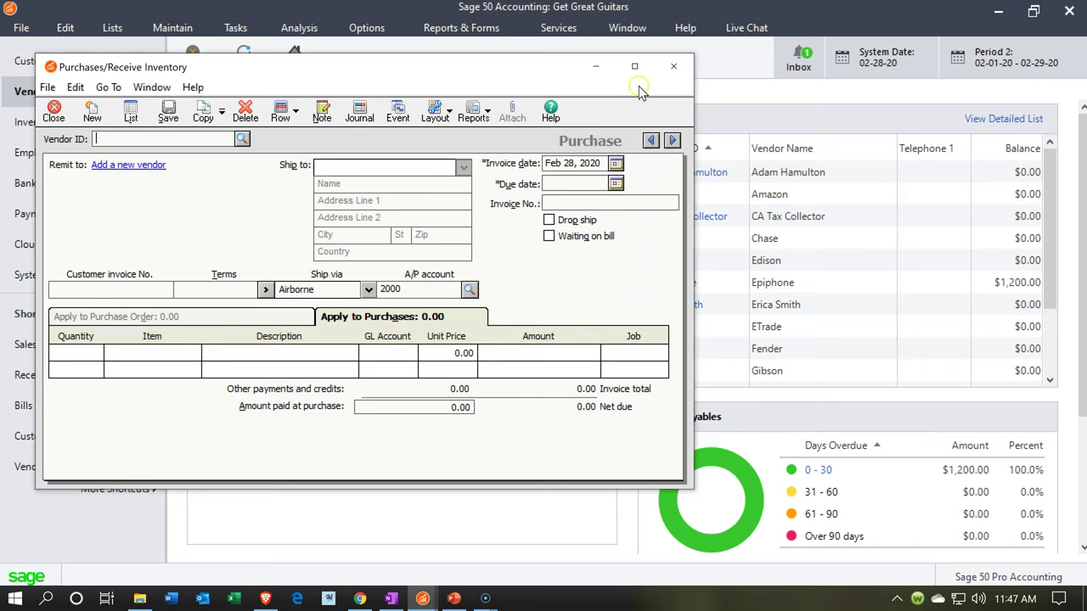
{"action": "left_click", "coordinate": [633, 67]}
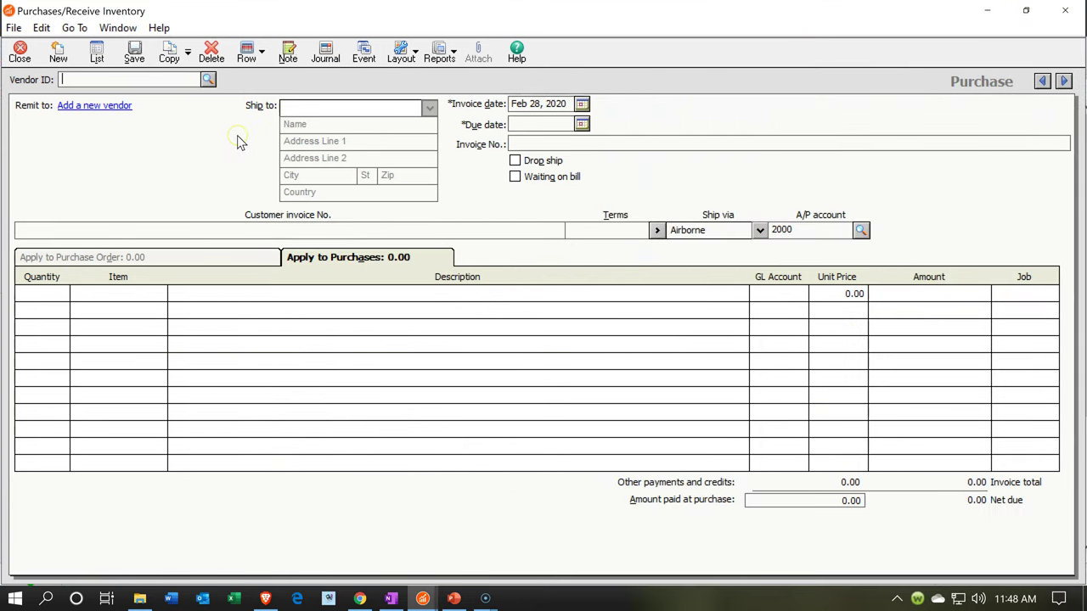
Step: Select Verizon as the bill's vendor, keep the default shipping address and dates, and set the invoice number to 154
{"action": "type", "text": "Verizon"}
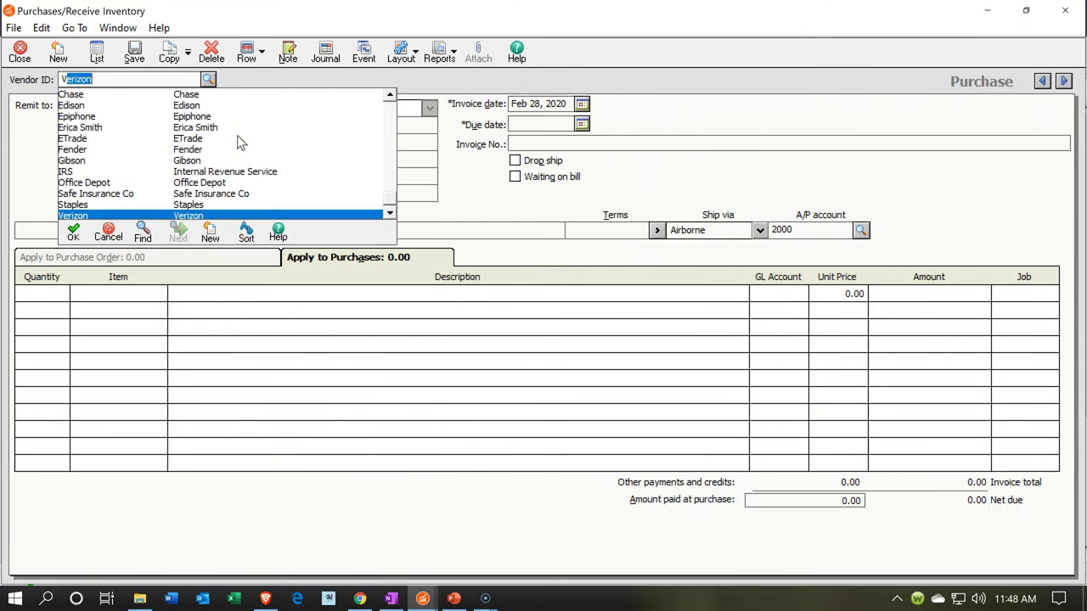
{"action": "key", "text": "Tab"}
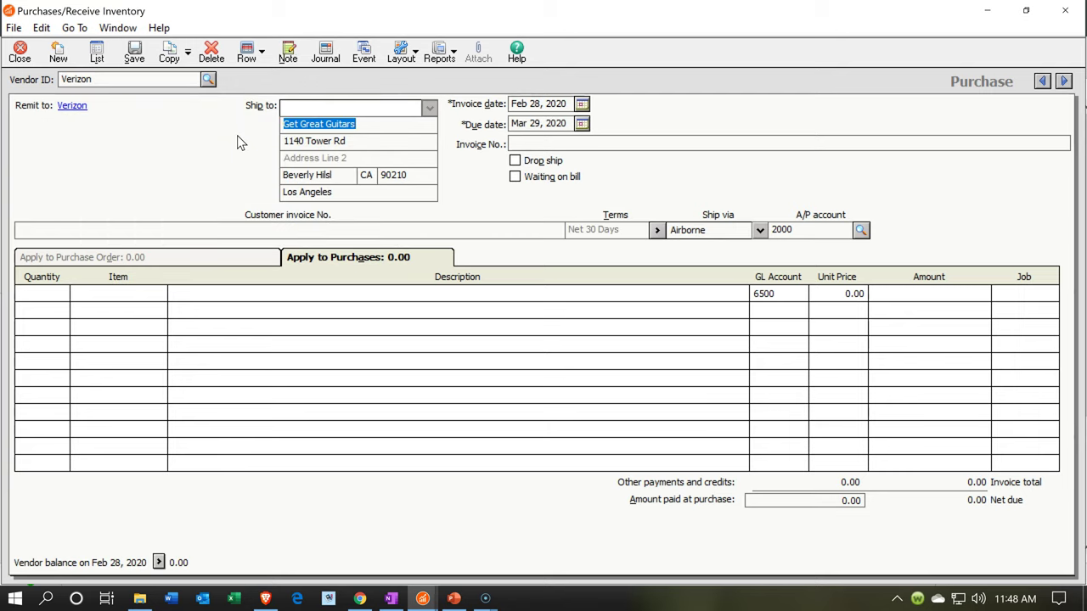
{"action": "key", "text": "Tab"}
{"action": "key", "text": "Tab"}
{"action": "key", "text": "Tab"}
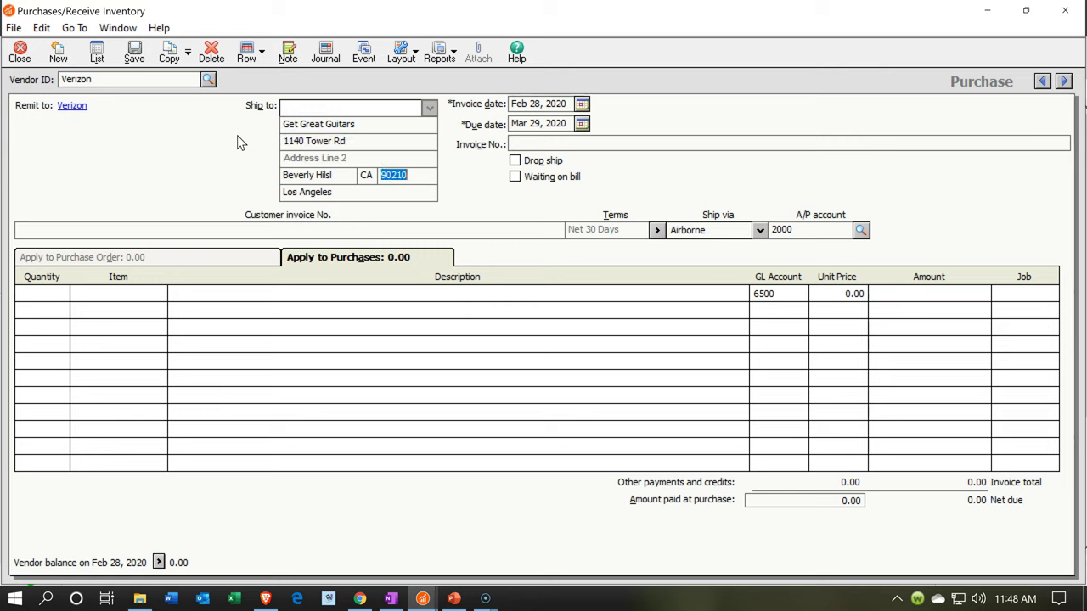
{"action": "key", "text": "Tab"}
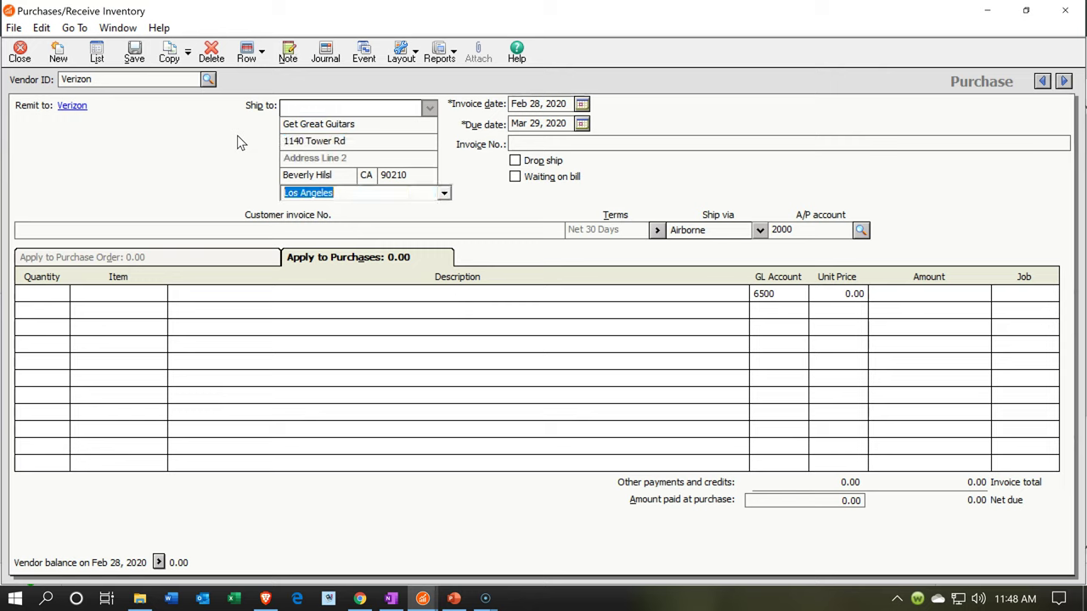
{"action": "key", "text": "Tab"}
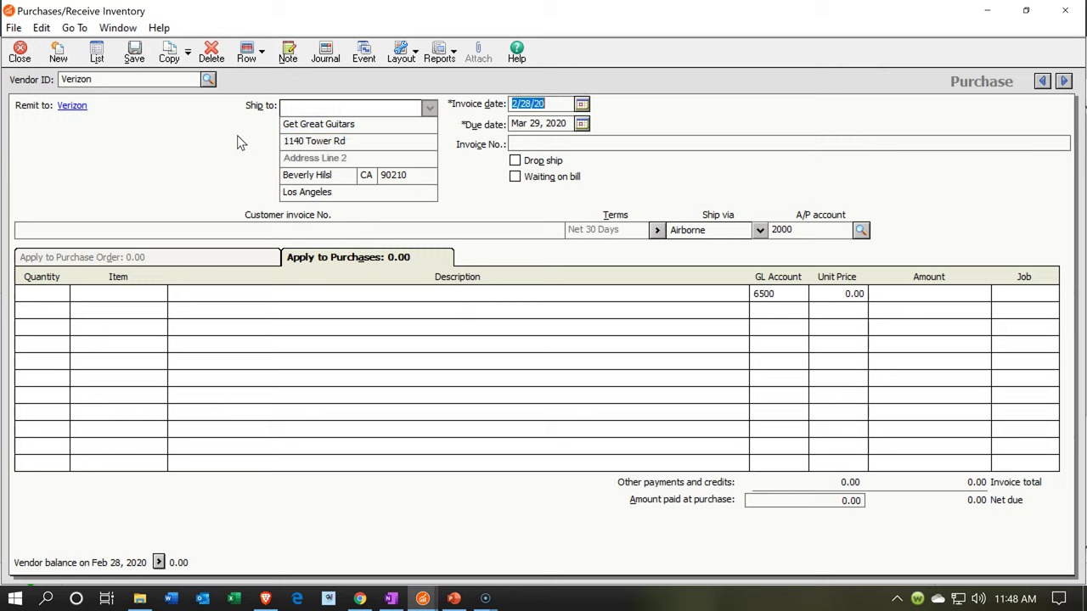
{"action": "key", "text": "Tab"}
{"action": "key", "text": "Tab"}
{"action": "type", "text": "154"}
Step: Describe the first purchase line of the bill as Telephone
{"action": "left_click", "coordinate": [193, 294]}
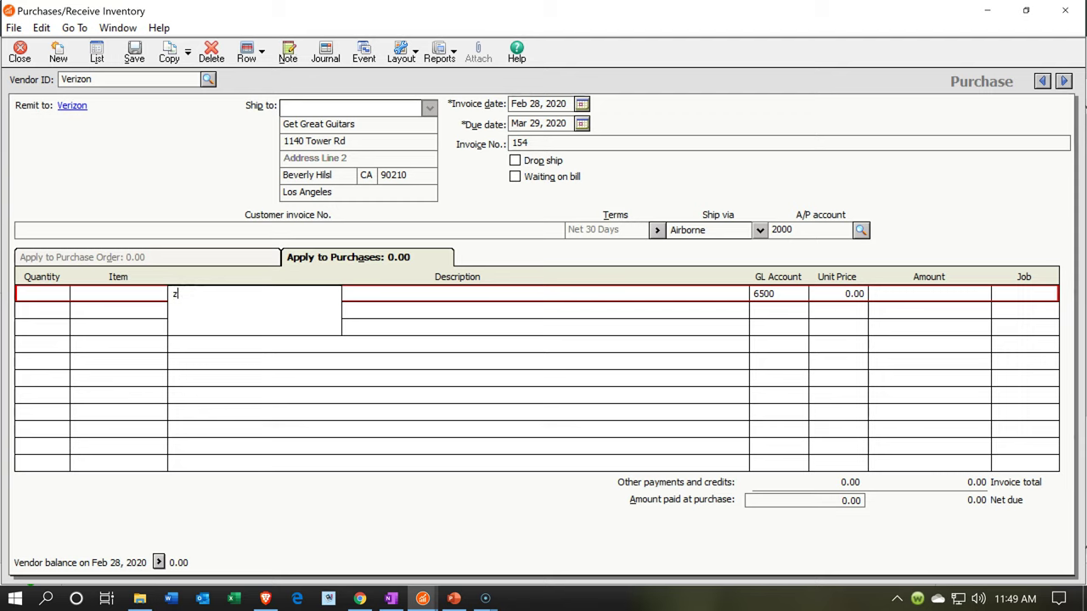
{"action": "type", "text": "Telephone"}
{"action": "key", "text": "BackSpace"}
{"action": "key", "text": "BackSpace"}
{"action": "key", "text": "BackSpace"}
{"action": "key", "text": "BackSpace"}
{"action": "key", "text": "BackSpace"}
{"action": "key", "text": "BackSpace"}
{"action": "key", "text": "BackSpace"}
{"action": "key", "text": "BackSpace"}
{"action": "key", "text": "BackSpace"}
{"action": "type", "text": "Telephone"}
{"action": "key", "text": "Tab"}
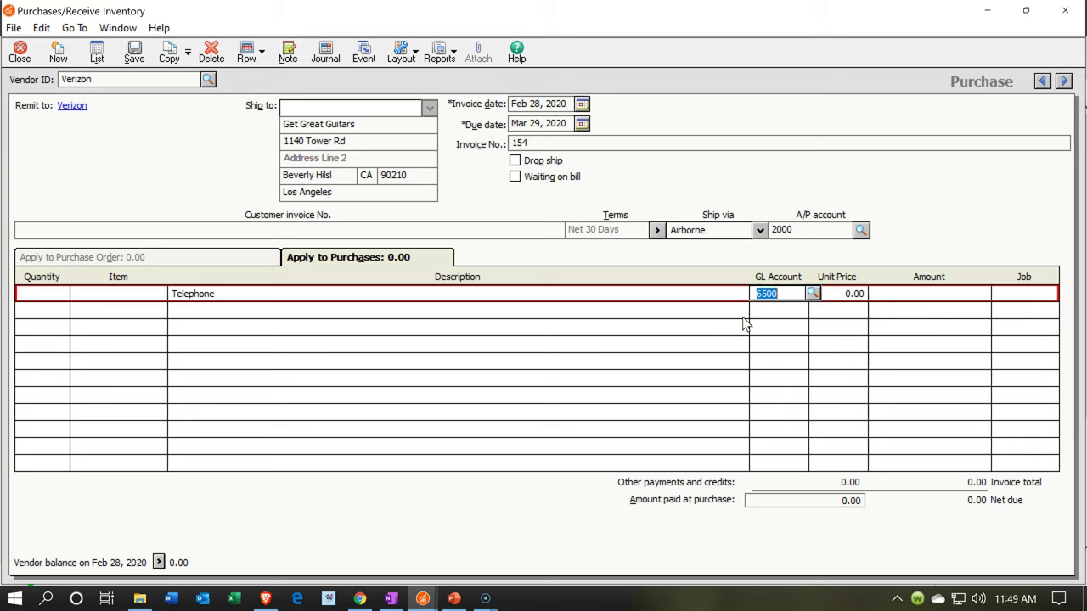
Step: Keep GL account 6500 for the Telephone line, set its amount to 365, and save the bill
{"action": "key", "text": "Tab"}
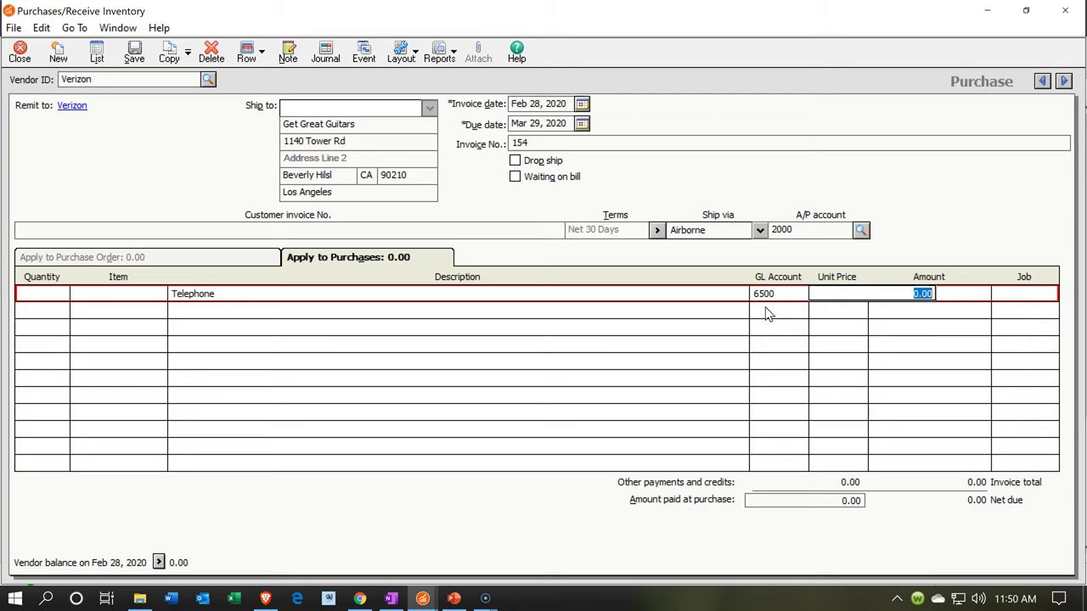
{"action": "key", "text": "F10"}
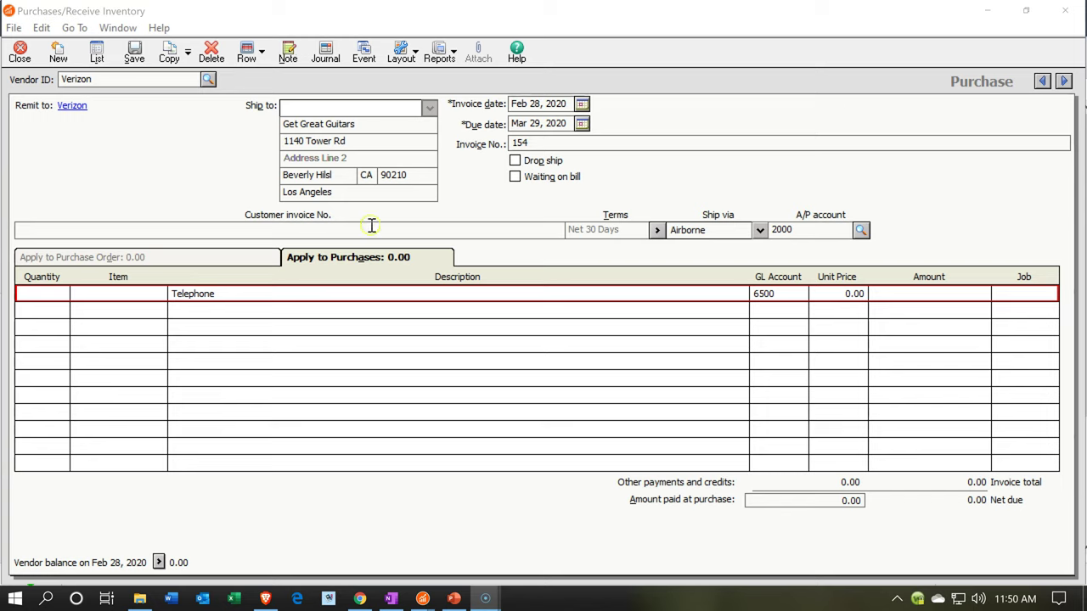
{"action": "left_click", "coordinate": [753, 311]}
{"action": "left_click", "coordinate": [929, 294]}
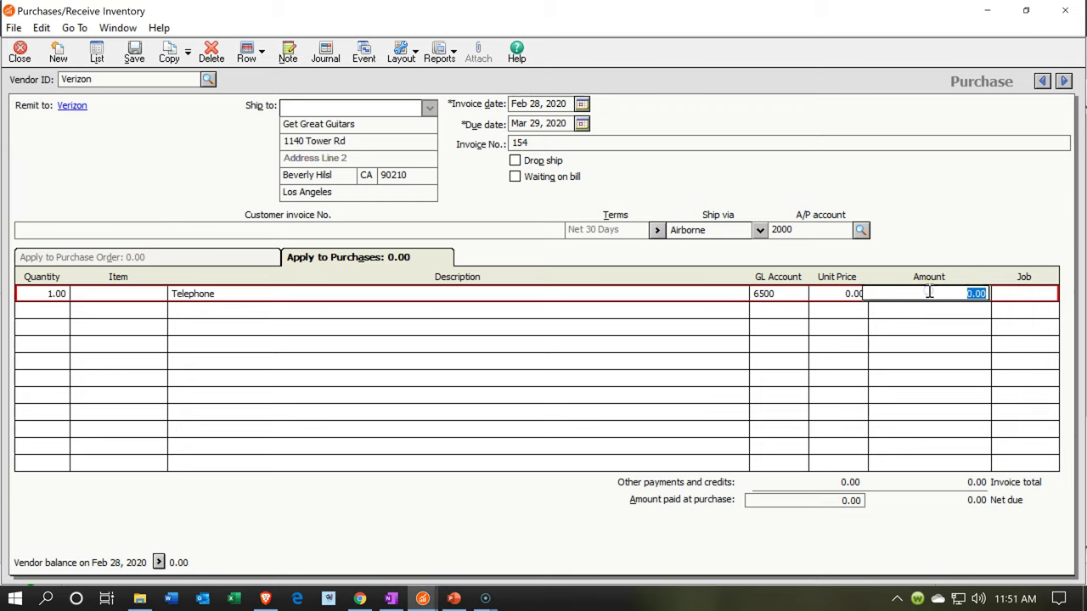
{"action": "type", "text": "365"}
{"action": "key", "text": "Tab"}
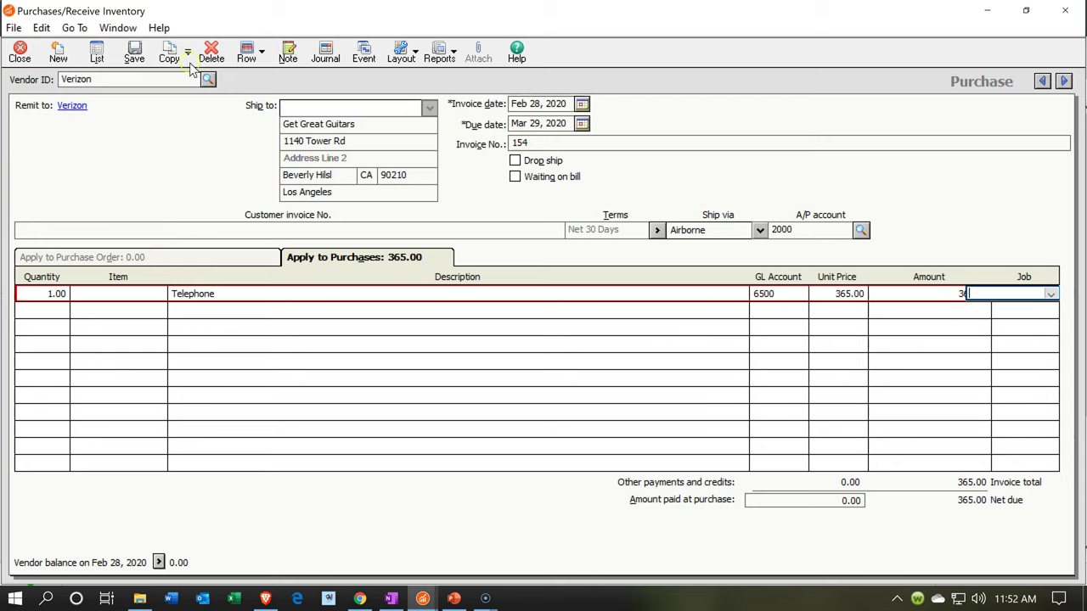
{"action": "left_click", "coordinate": [134, 56]}
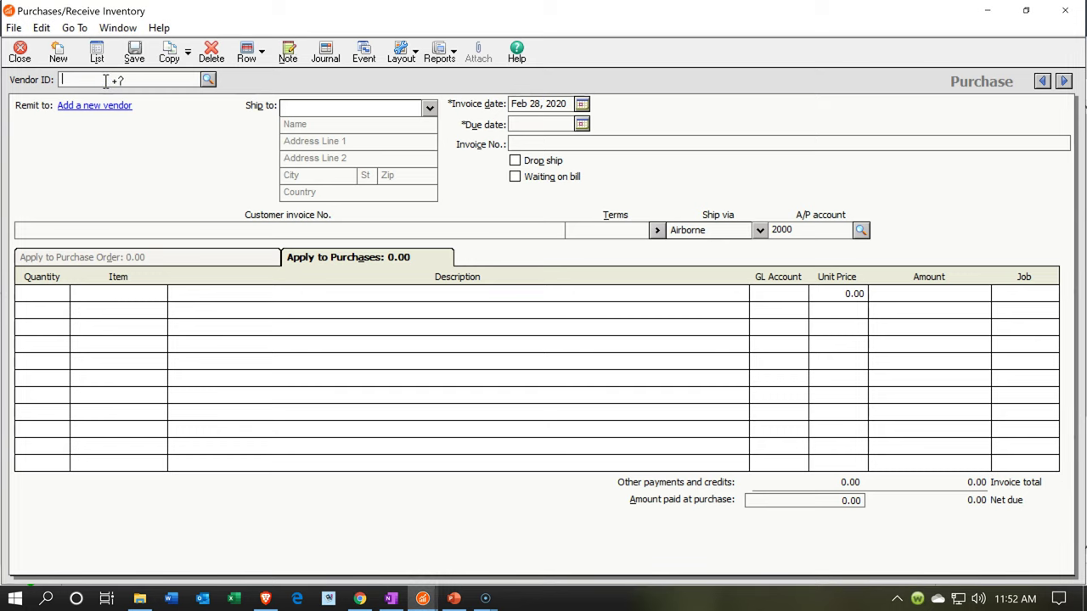
{"action": "type", "text": "Bil"}
{"action": "key", "text": "BackSpace"}
{"action": "key", "text": "BackSpace"}
{"action": "key", "text": "BackSpace"}
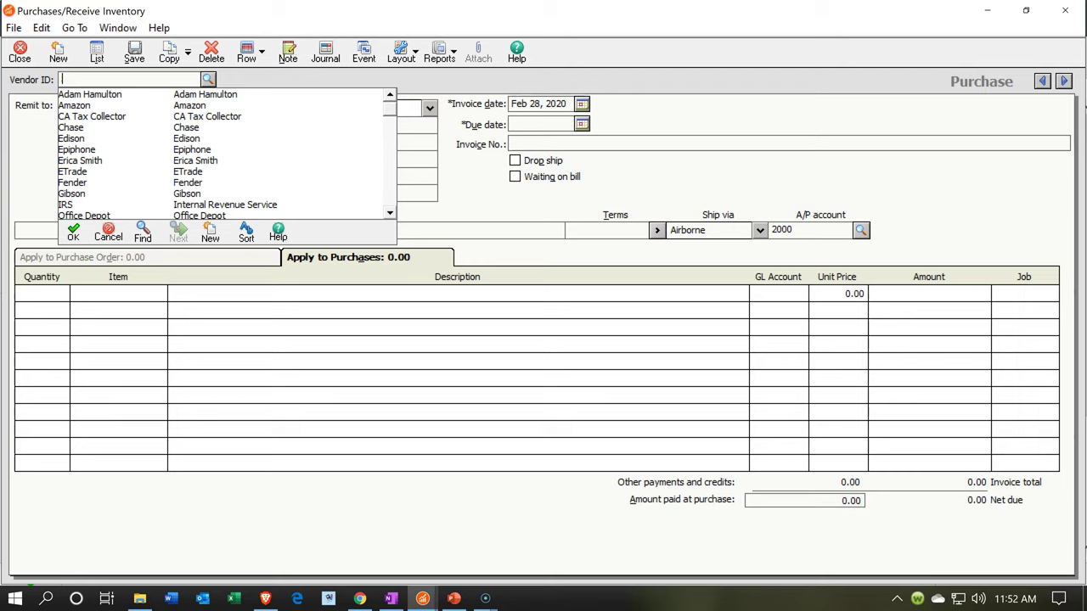
Step: Start a new vendor record from the bill's vendor lookup, with Spectrum as both the vendor ID and the name
{"action": "left_click", "coordinate": [213, 85]}
{"action": "left_click", "coordinate": [208, 79]}
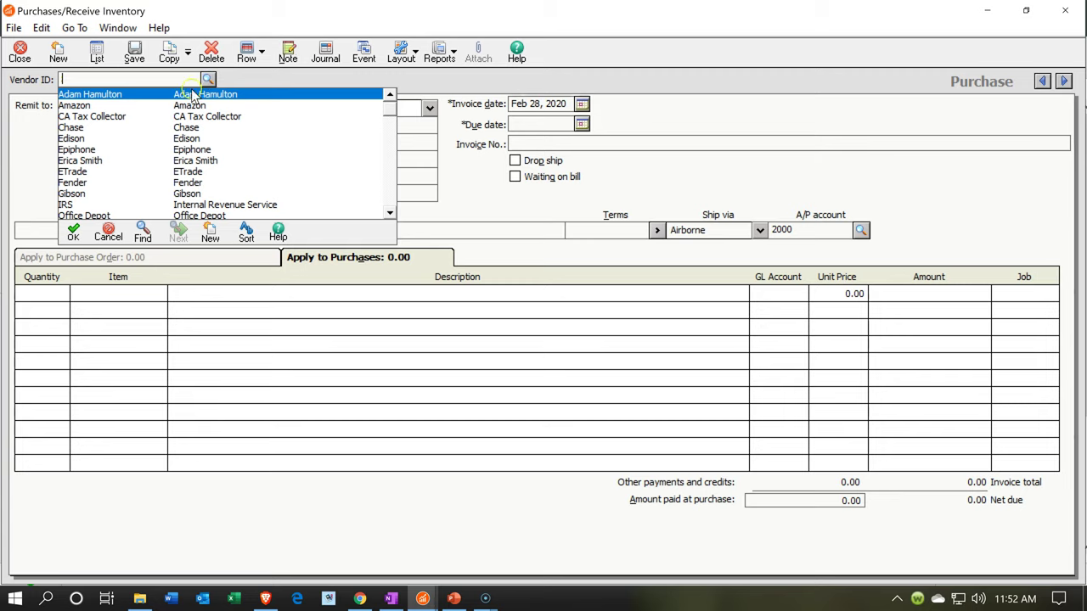
{"action": "left_click", "coordinate": [209, 236]}
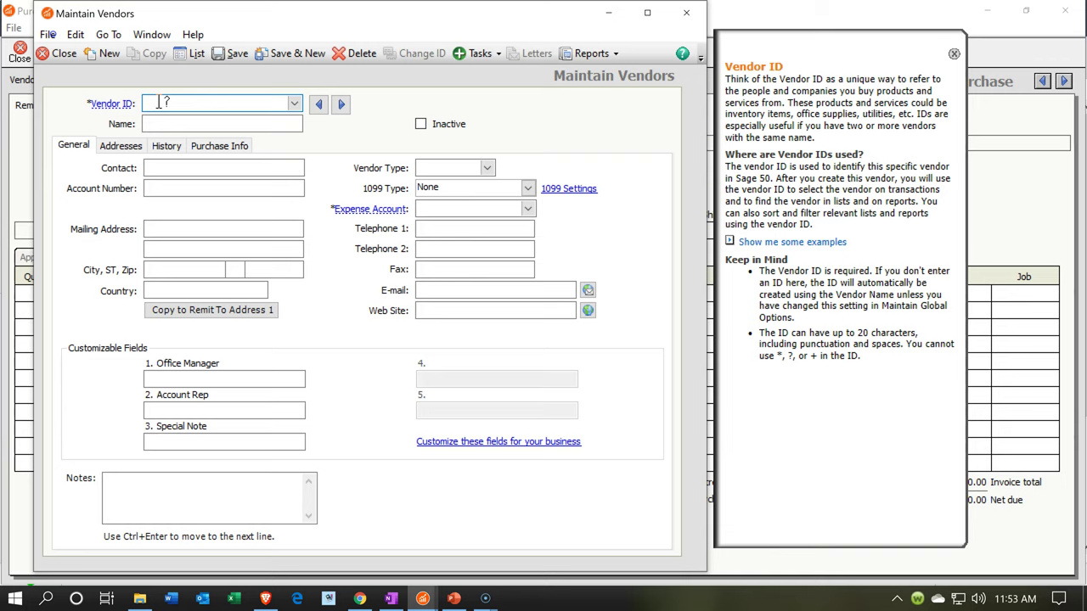
{"action": "type", "text": "Spectrum"}
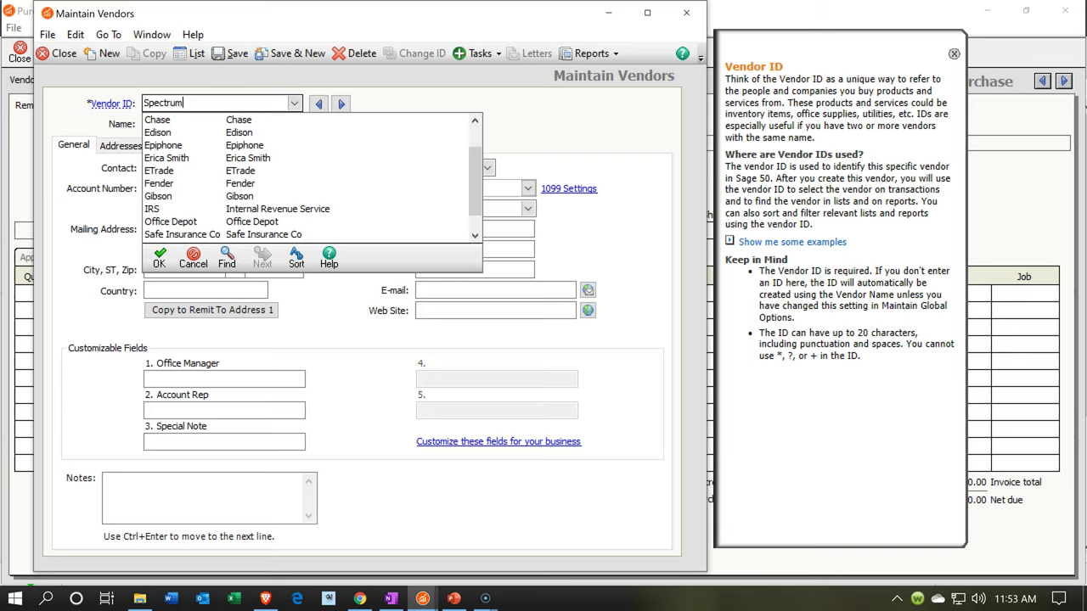
{"action": "key", "text": "Tab"}
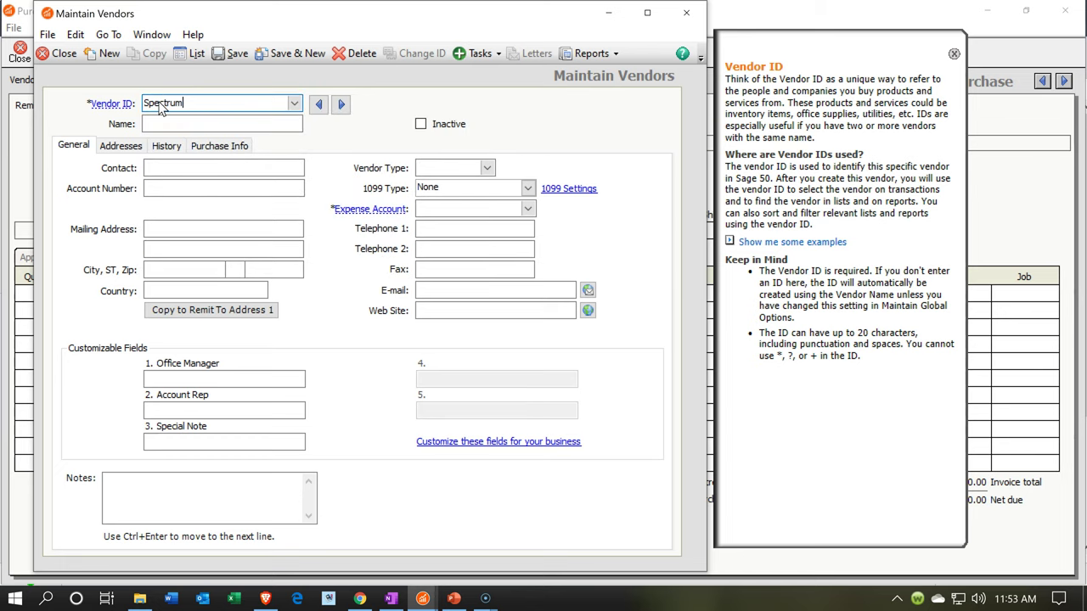
{"action": "type", "text": "Spect"}
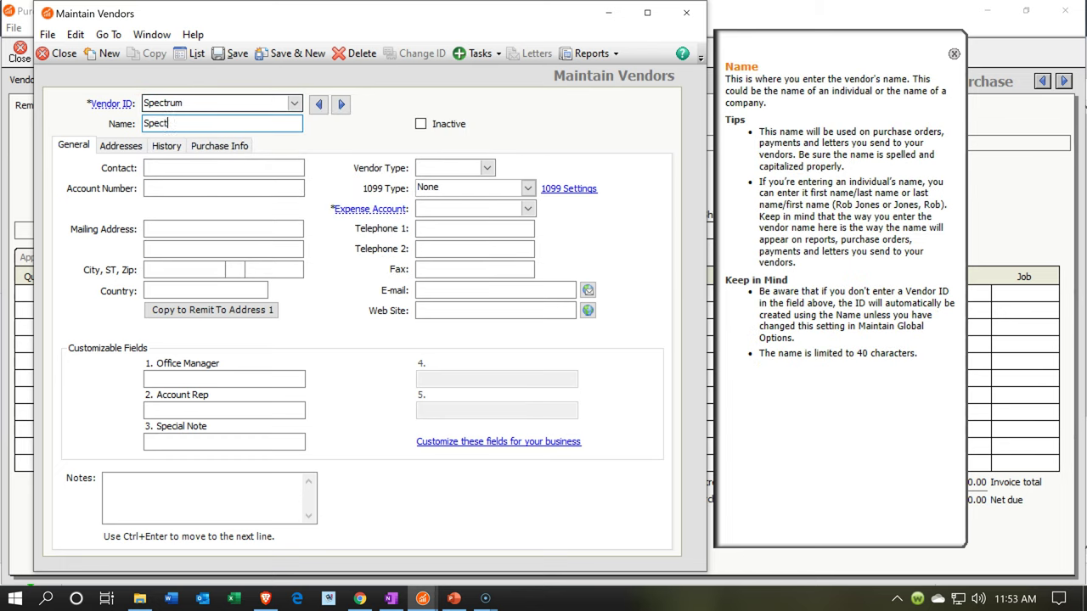
{"action": "type", "text": "rum"}
{"action": "key", "text": "Tab"}
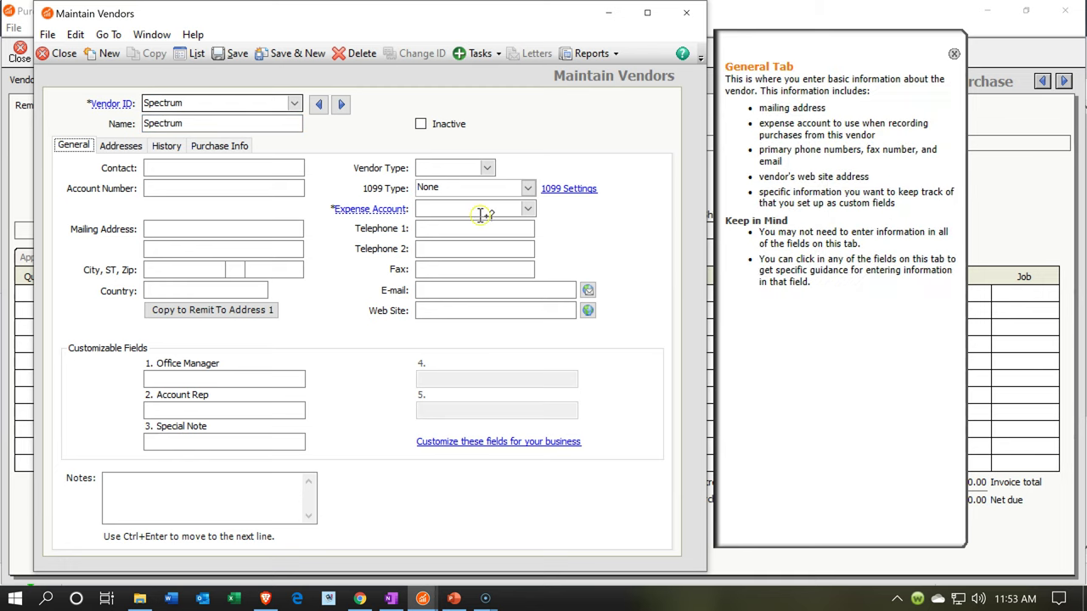
Step: Check the existing expense accounts in the Spectrum vendor's expense account lookup and start a new general ledger account from it
{"action": "left_click", "coordinate": [527, 209]}
{"action": "left_click", "coordinate": [526, 209]}
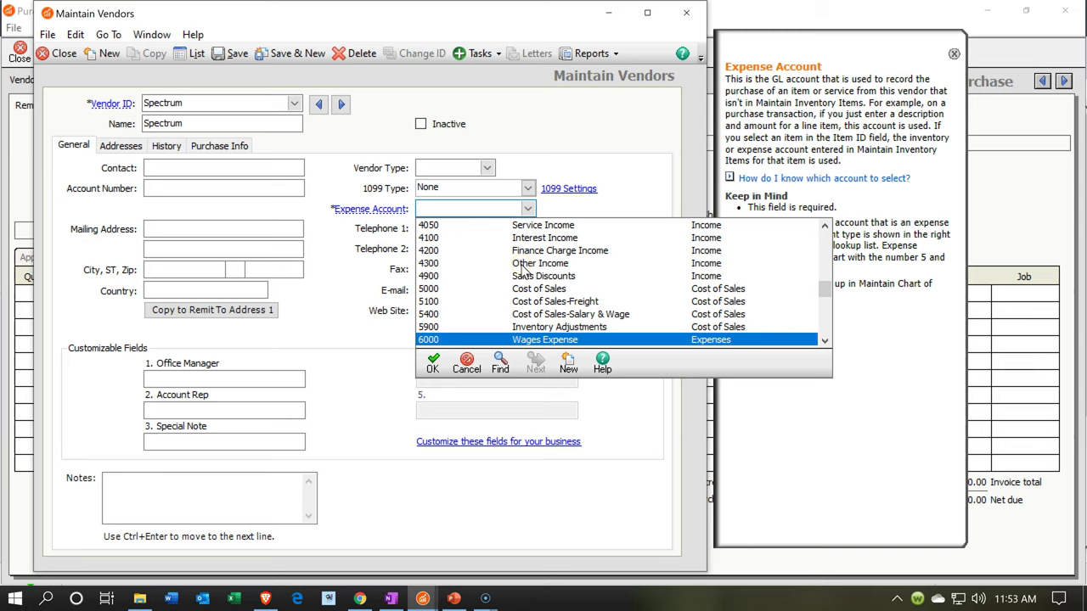
{"action": "scroll", "coordinate": [524, 270], "scroll_direction": "down", "scroll_amount": 1}
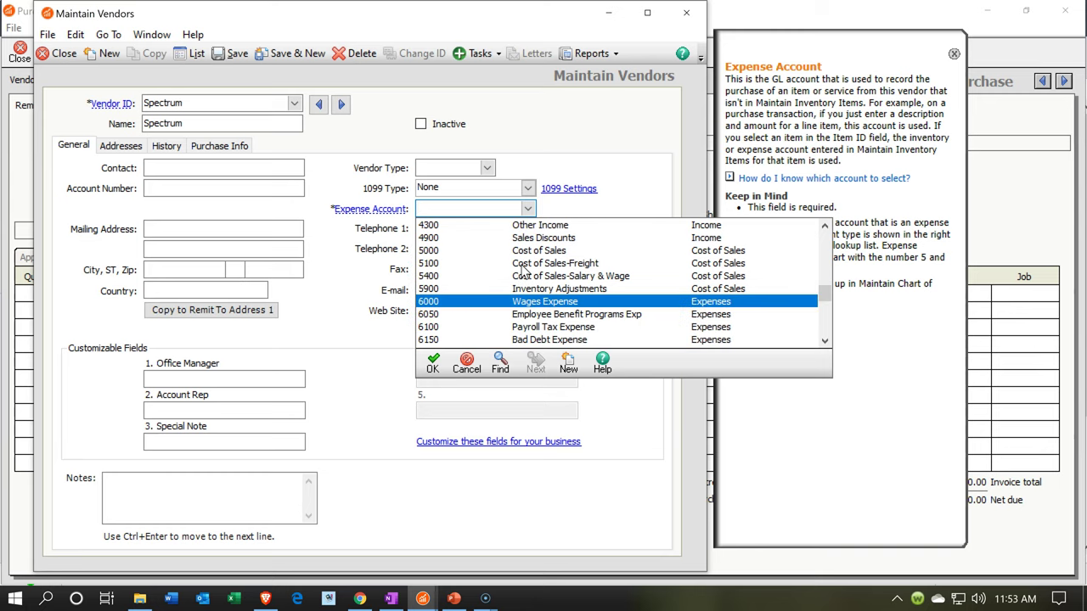
{"action": "scroll", "coordinate": [524, 270], "scroll_direction": "down", "scroll_amount": 1}
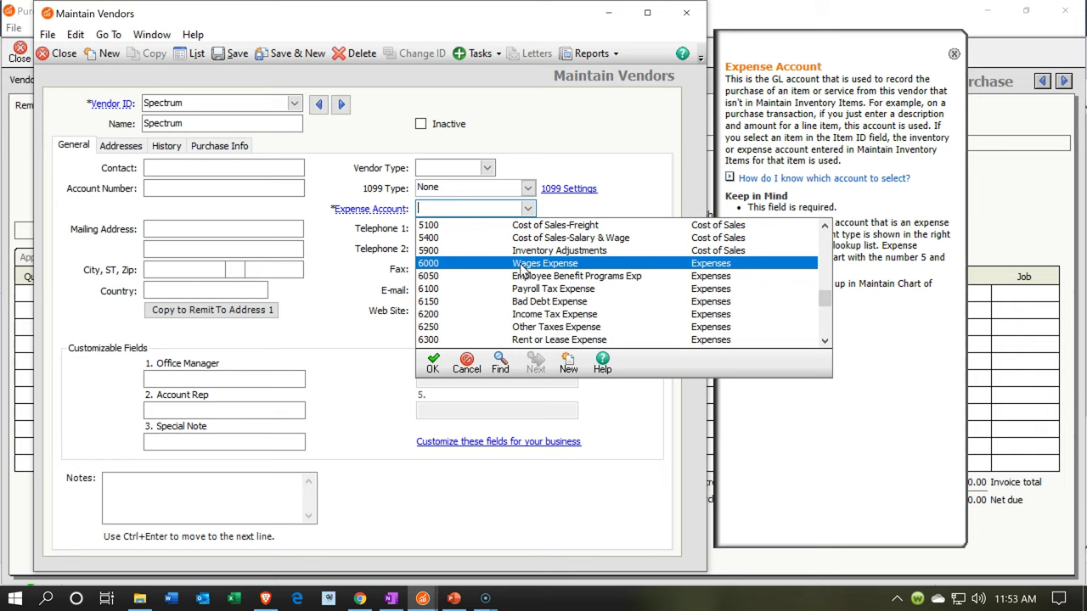
{"action": "scroll", "coordinate": [524, 270], "scroll_direction": "down", "scroll_amount": 1}
{"action": "scroll", "coordinate": [524, 270], "scroll_direction": "down", "scroll_amount": 1}
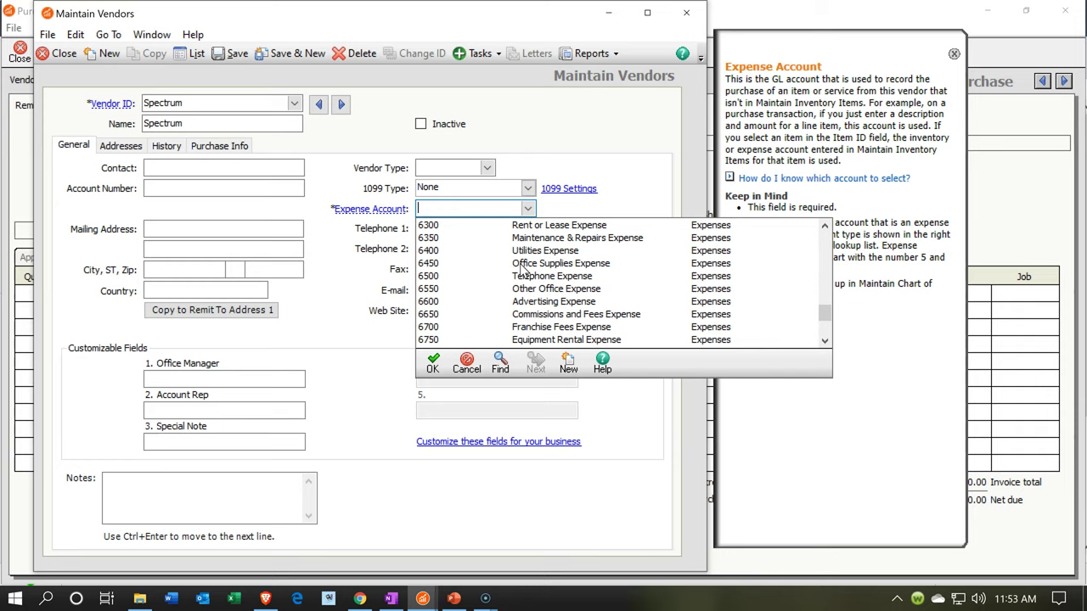
{"action": "scroll", "coordinate": [524, 270], "scroll_direction": "down", "scroll_amount": 3}
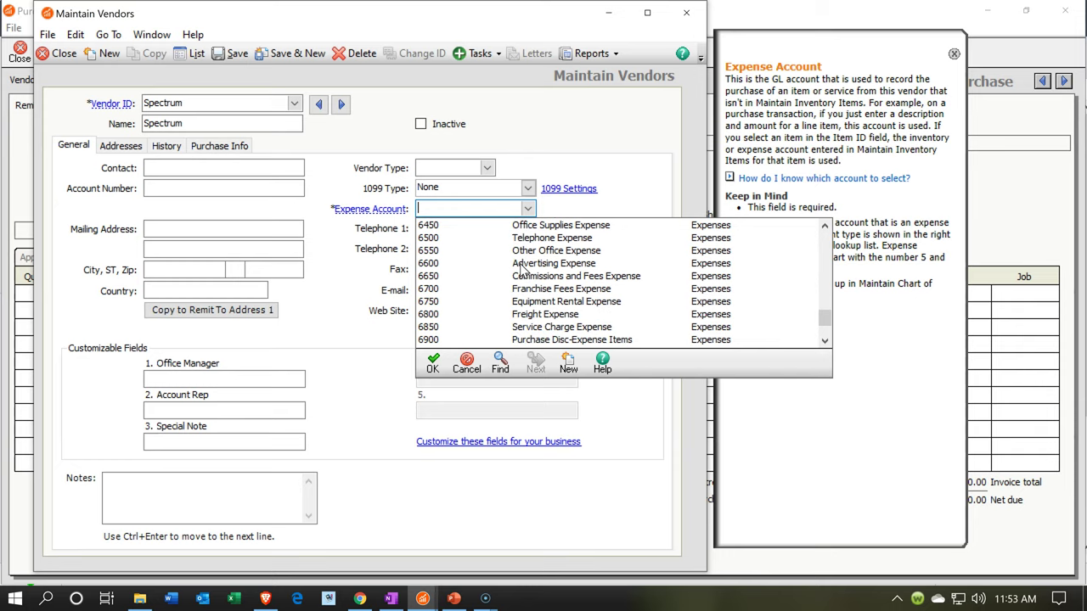
{"action": "scroll", "coordinate": [524, 270], "scroll_direction": "down", "scroll_amount": 1}
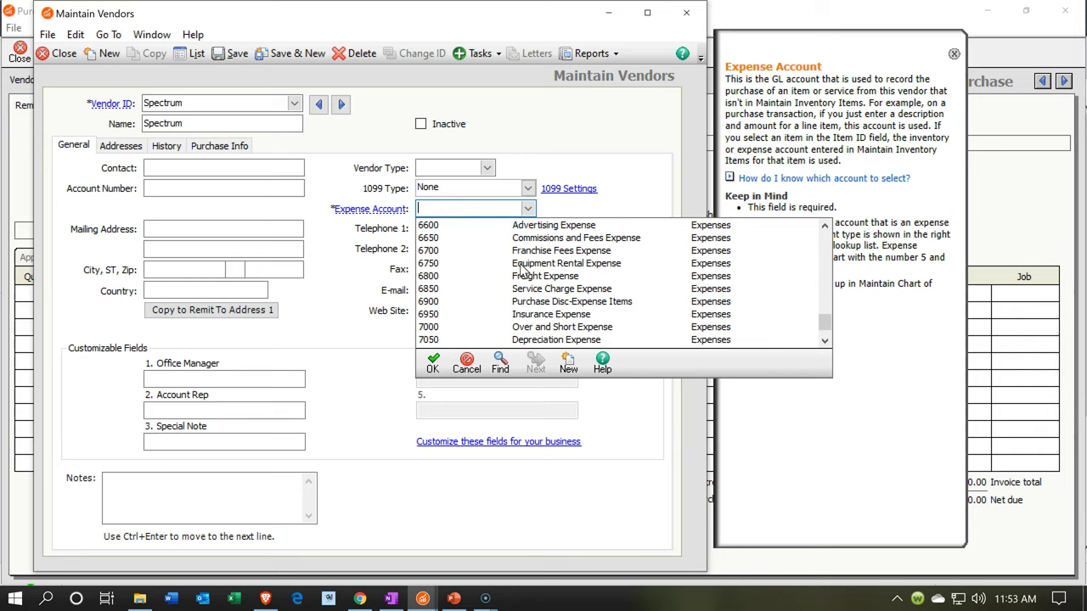
{"action": "scroll", "coordinate": [524, 270], "scroll_direction": "down", "scroll_amount": 1}
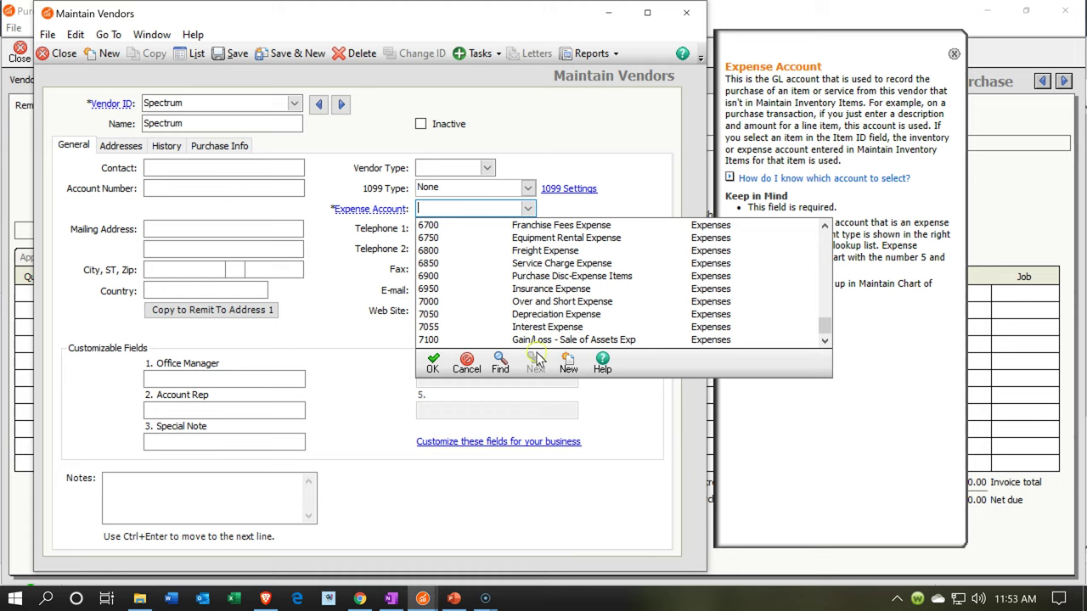
{"action": "left_click", "coordinate": [564, 363]}
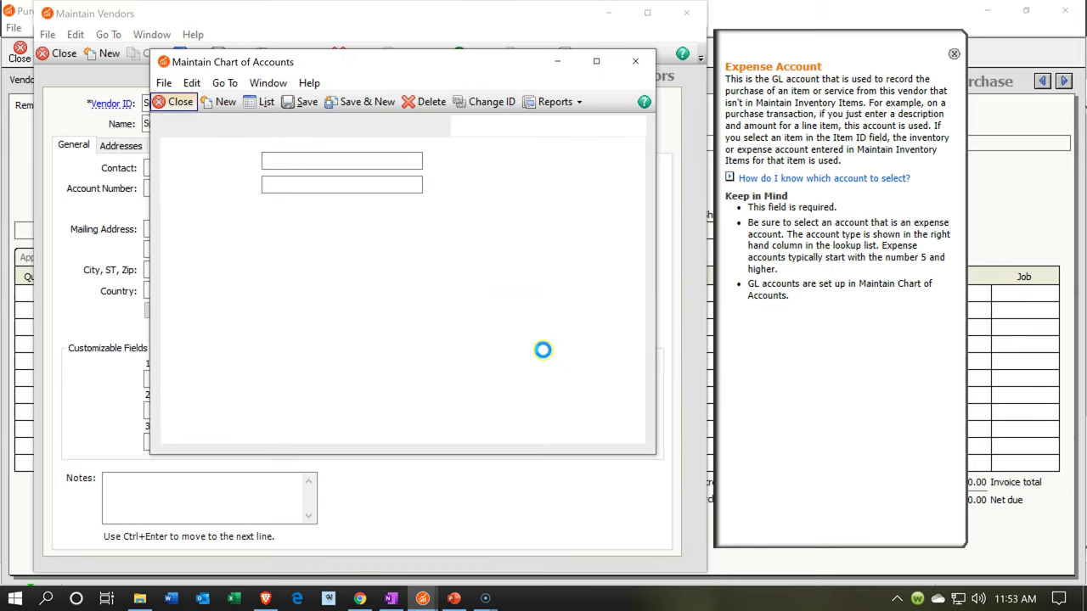
Step: Review the existing account numbers and set the new account's ID to 6510, within the expense range
{"action": "left_click", "coordinate": [297, 162]}
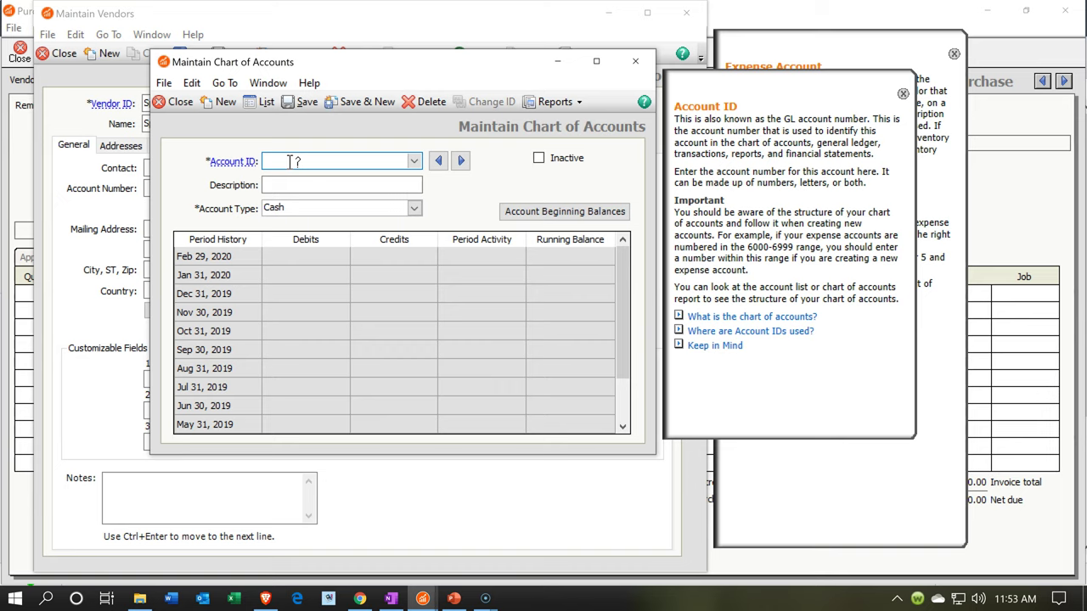
{"action": "type", "text": "Ca"}
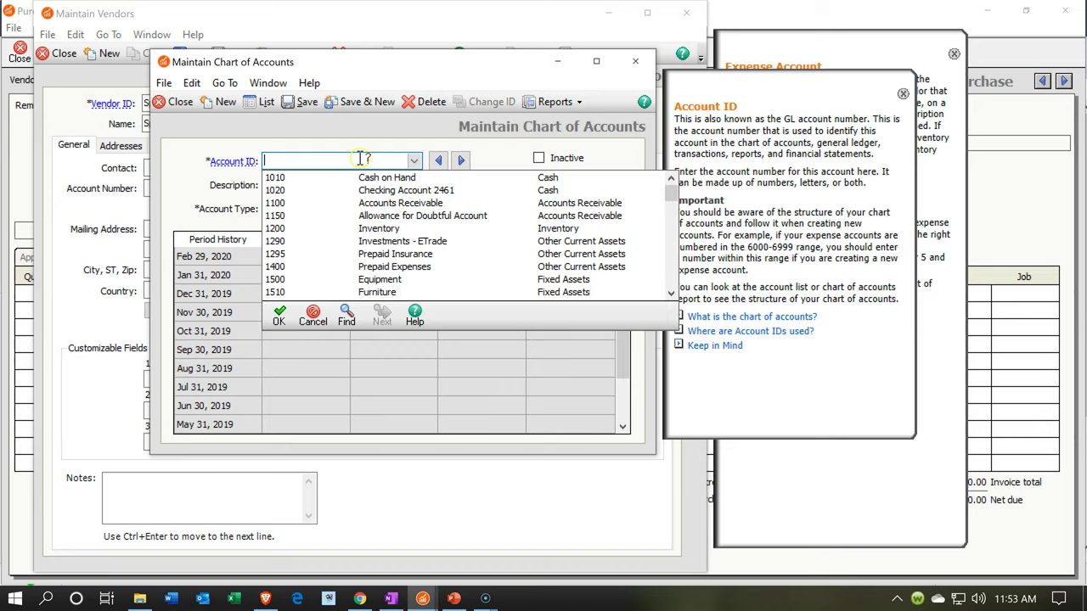
{"action": "scroll", "coordinate": [411, 222], "scroll_direction": "down", "scroll_amount": 1}
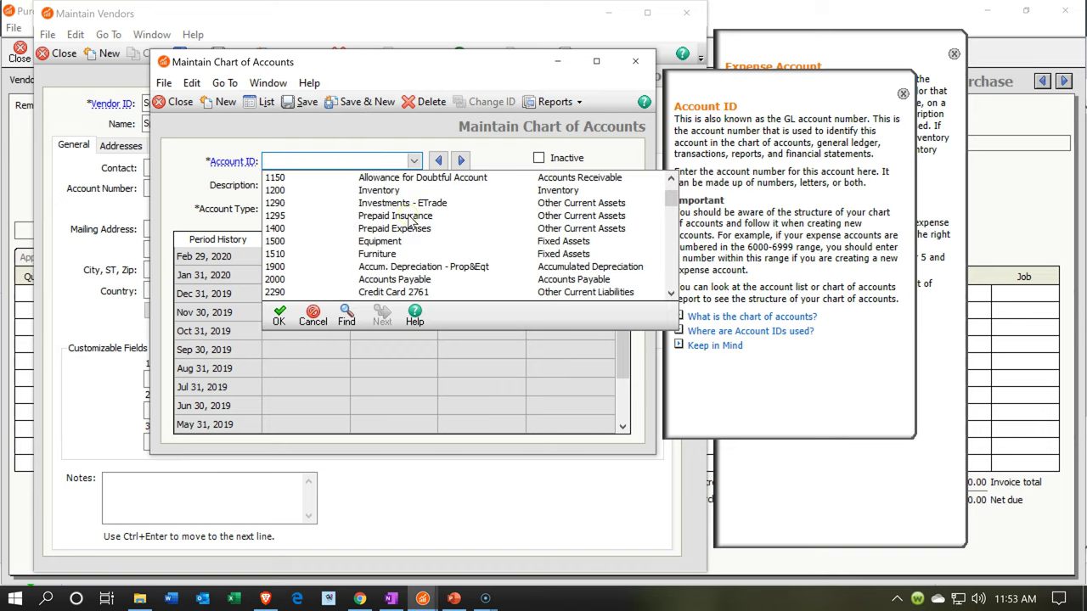
{"action": "scroll", "coordinate": [412, 223], "scroll_direction": "down", "scroll_amount": 1}
{"action": "scroll", "coordinate": [412, 222], "scroll_direction": "down", "scroll_amount": 6}
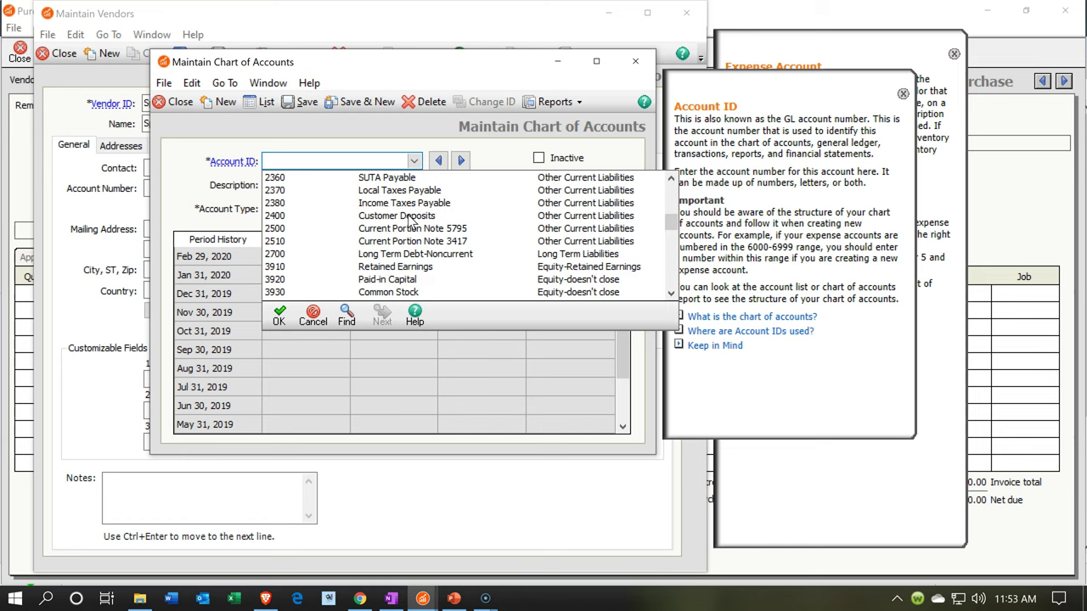
{"action": "scroll", "coordinate": [412, 223], "scroll_direction": "down", "scroll_amount": 2}
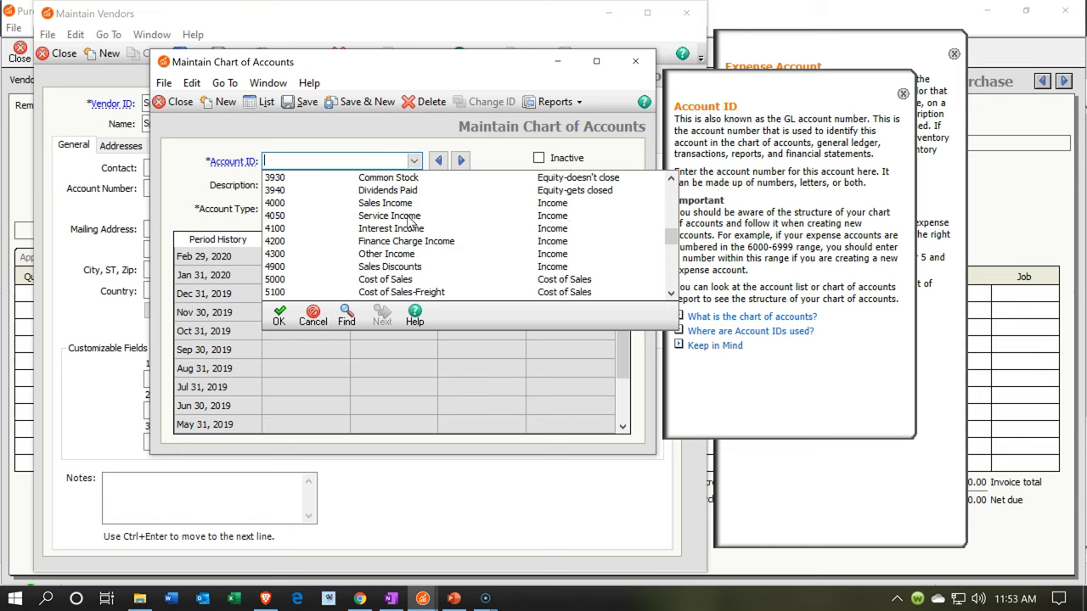
{"action": "scroll", "coordinate": [412, 223], "scroll_direction": "down", "scroll_amount": 2}
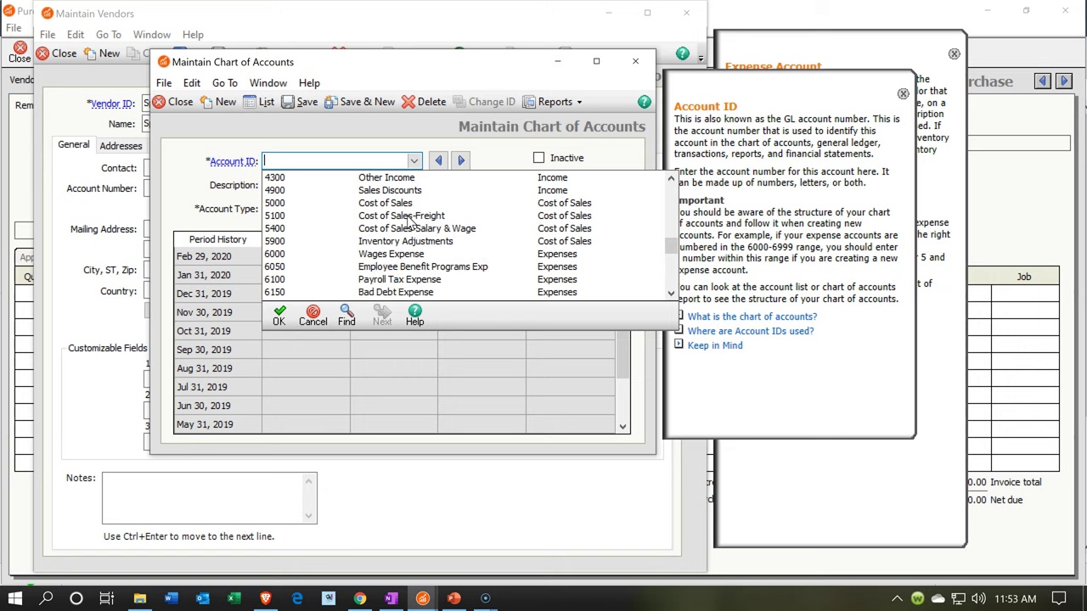
{"action": "scroll", "coordinate": [411, 222], "scroll_direction": "down", "scroll_amount": 2}
{"action": "scroll", "coordinate": [412, 223], "scroll_direction": "down", "scroll_amount": 1}
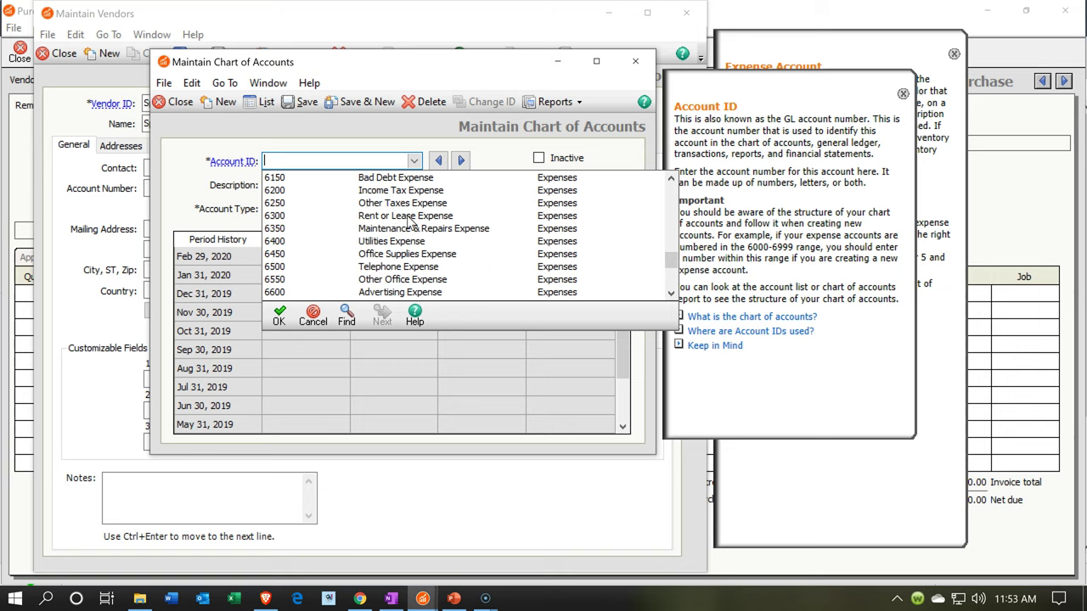
{"action": "scroll", "coordinate": [410, 223], "scroll_direction": "down", "scroll_amount": 1}
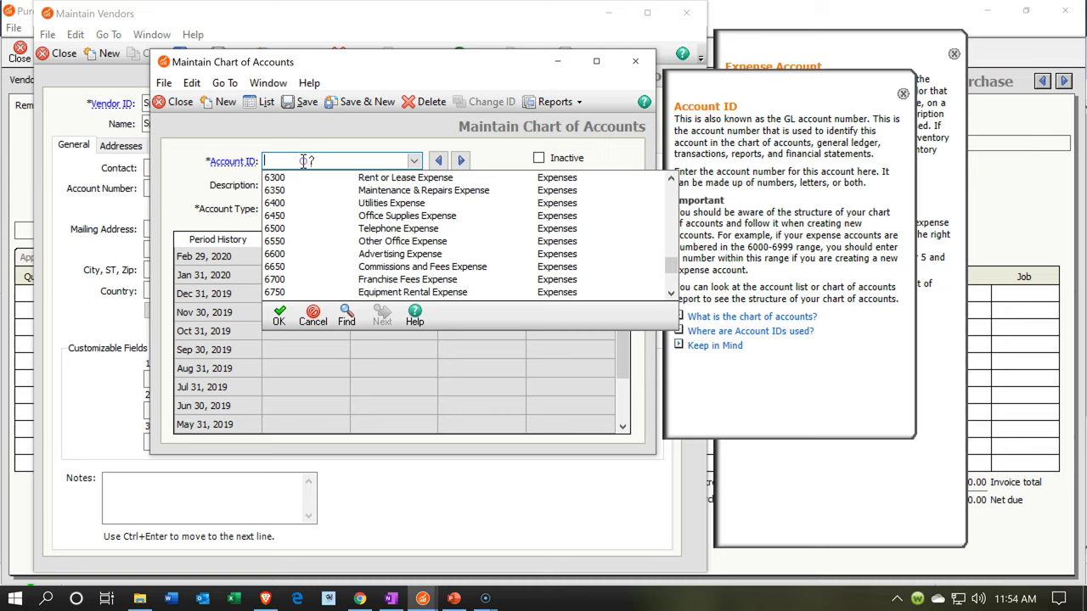
{"action": "type", "text": "65"}
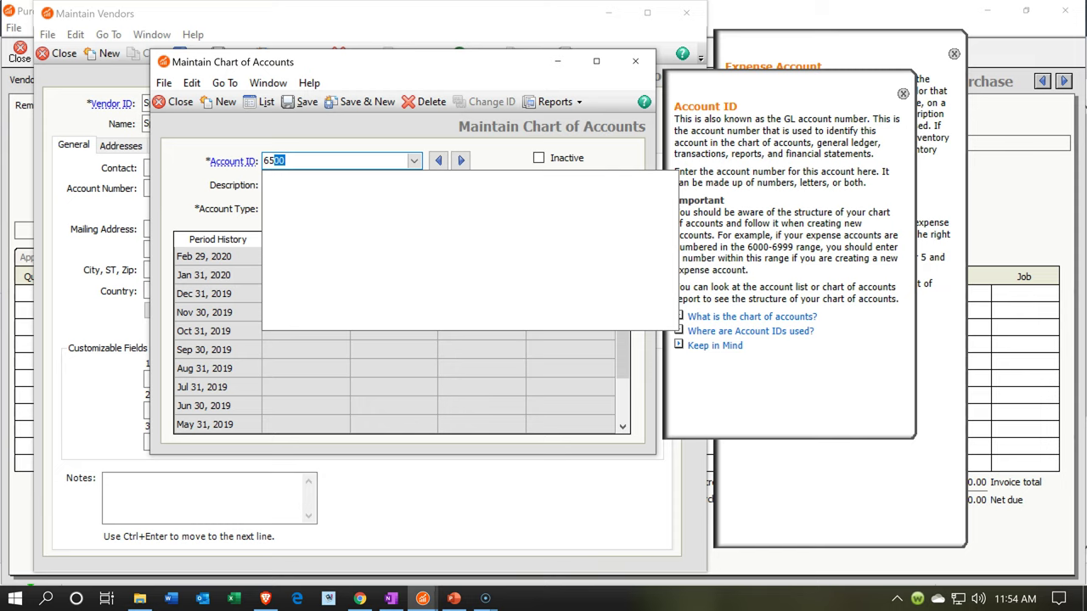
{"action": "type", "text": "10"}
{"action": "key", "text": "Tab"}
Step: Enter Cabple as the description of the new account
{"action": "type", "text": "Capi"}
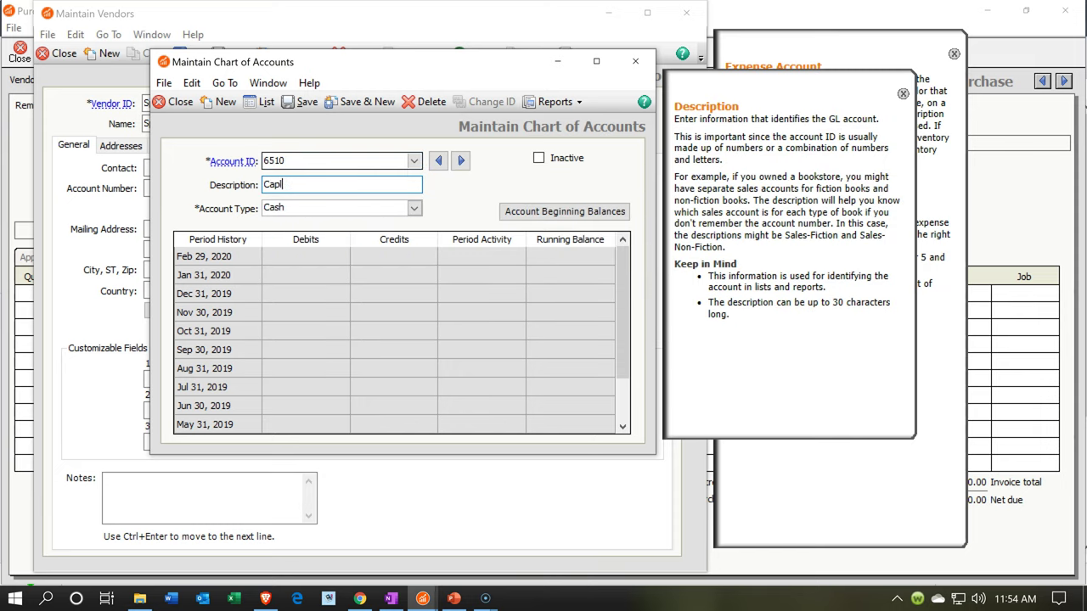
{"action": "type", "text": "bple"}
{"action": "key", "text": "Tab"}
Step: Set the new account's type to Expenses, save the account record, and close it
{"action": "left_click", "coordinate": [413, 208]}
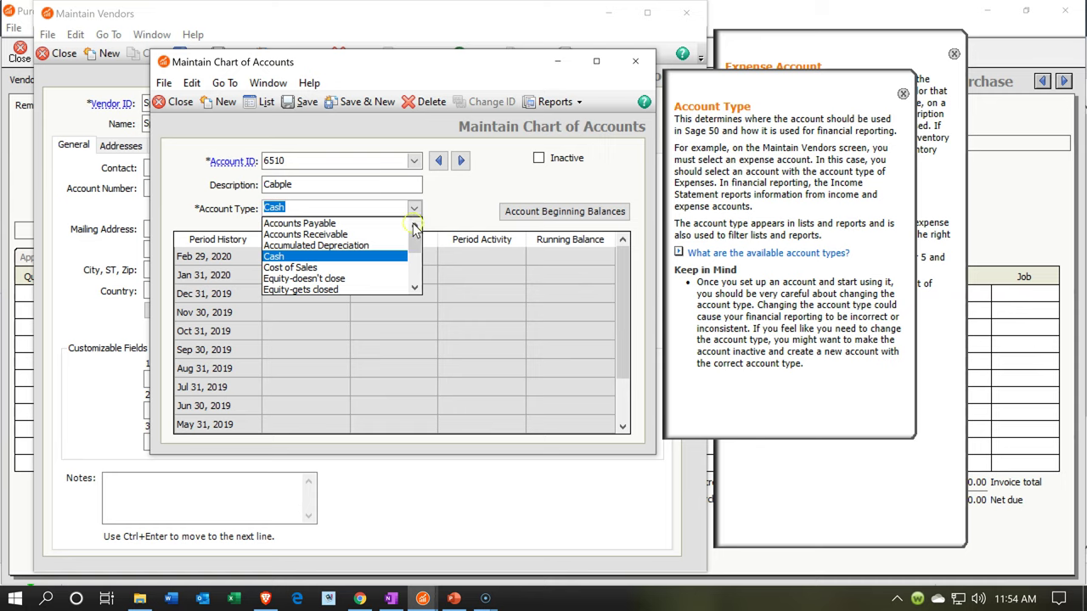
{"action": "scroll", "coordinate": [386, 246], "scroll_direction": "down", "scroll_amount": 1}
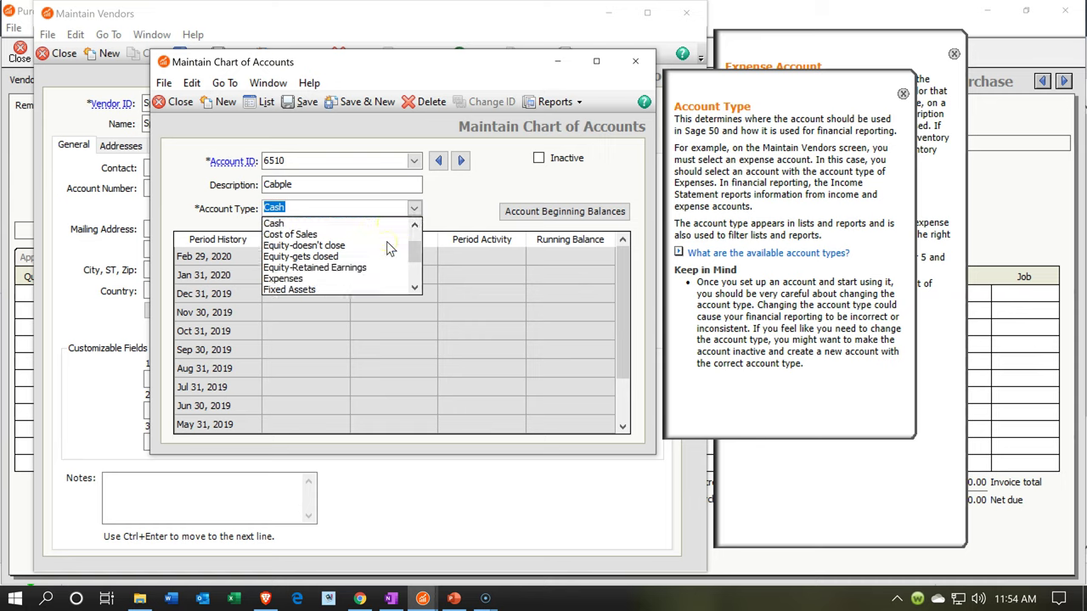
{"action": "left_click", "coordinate": [316, 279]}
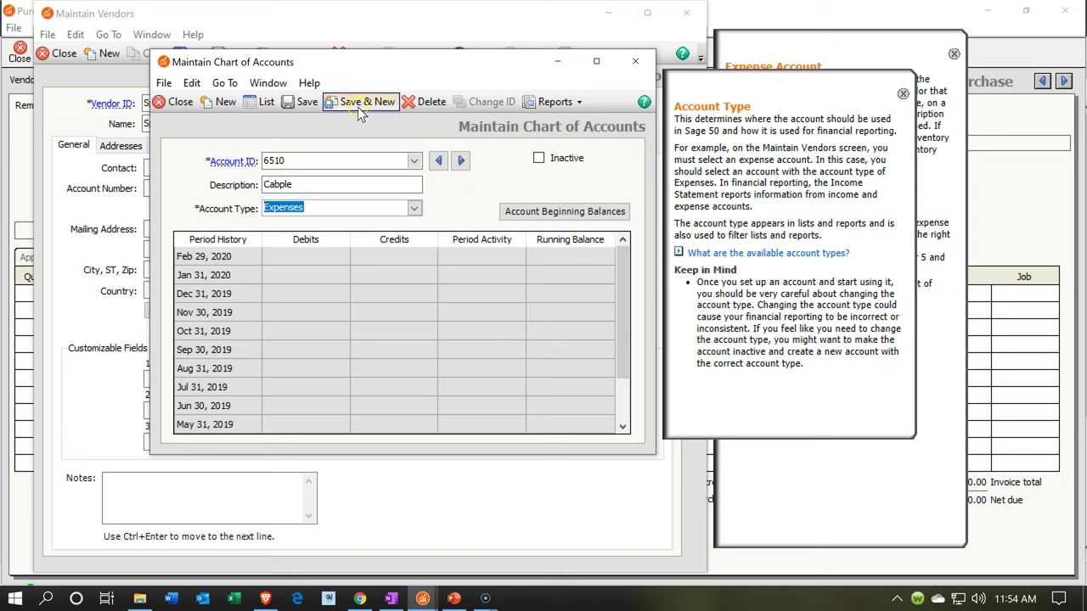
{"action": "left_click", "coordinate": [304, 105]}
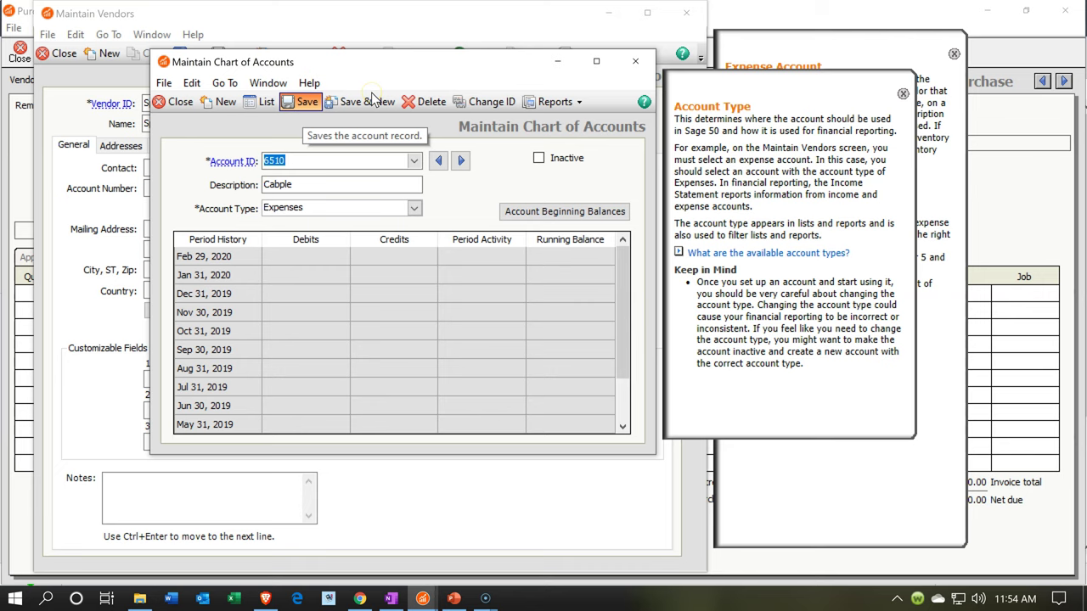
{"action": "left_click", "coordinate": [629, 62]}
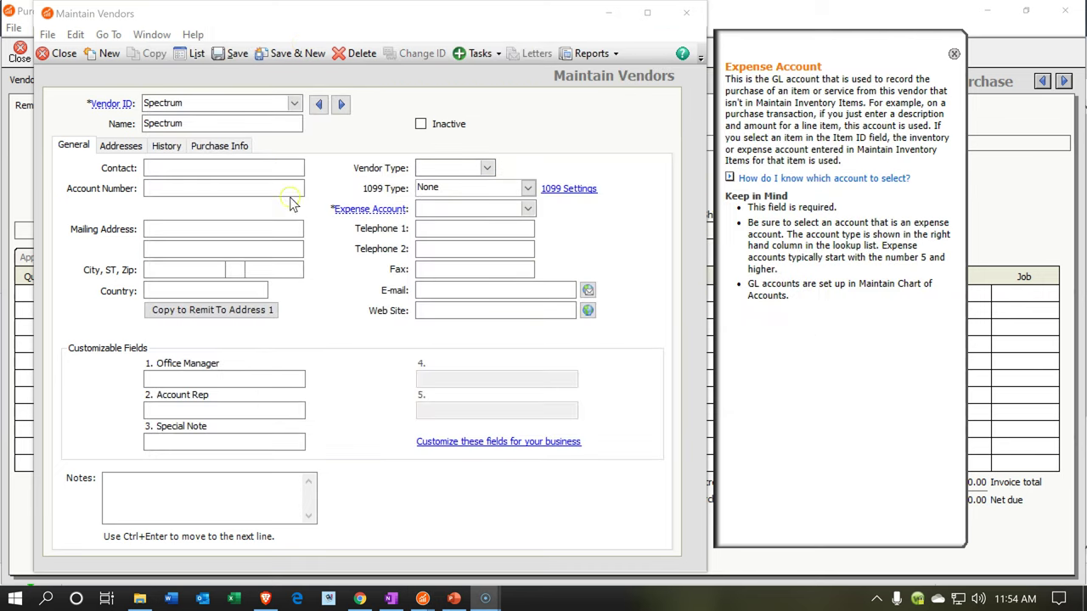
Step: Assign expense account 6510 to the Spectrum vendor, then save and close the vendor record
{"action": "left_click", "coordinate": [449, 208]}
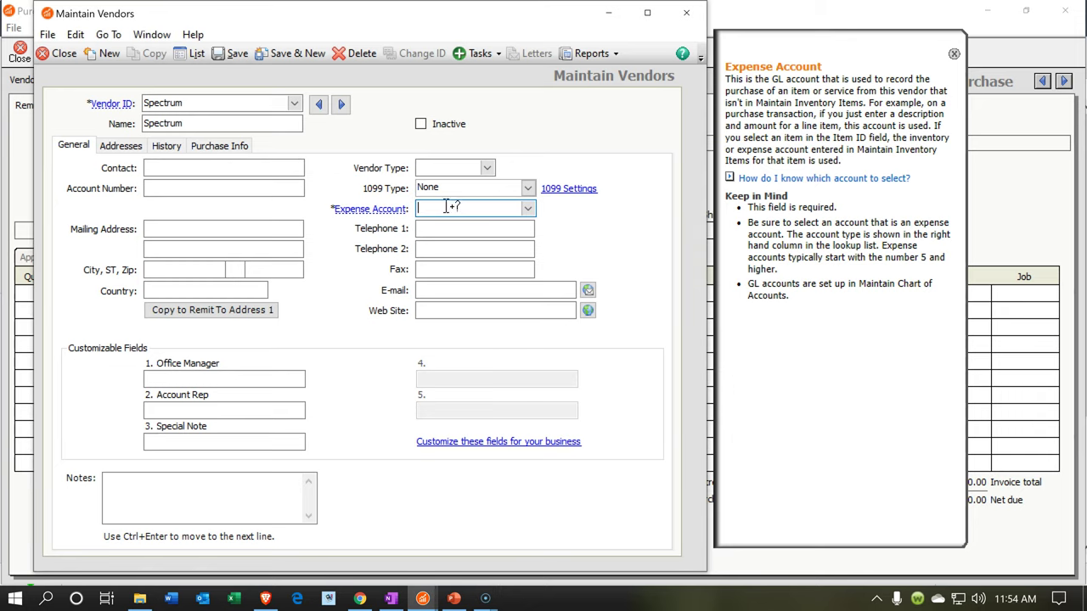
{"action": "type", "text": "6000"}
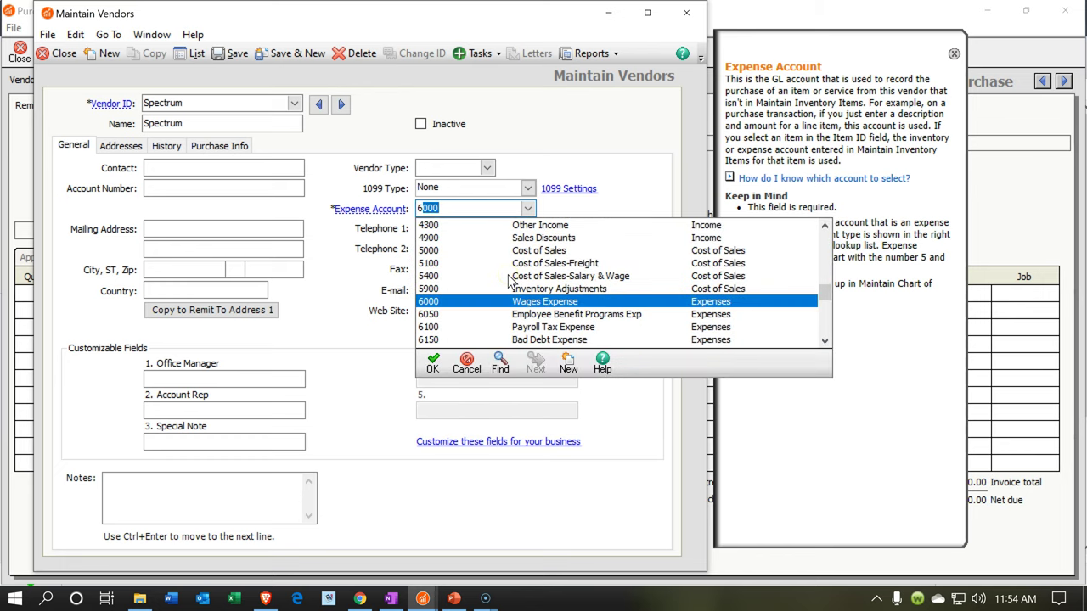
{"action": "scroll", "coordinate": [511, 281], "scroll_direction": "down", "scroll_amount": 2}
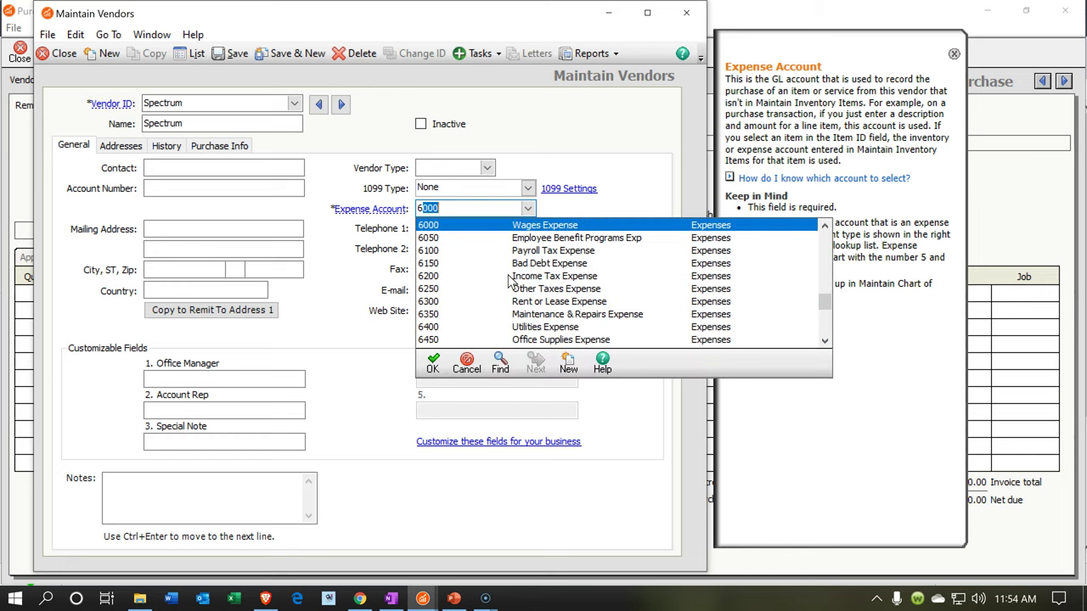
{"action": "scroll", "coordinate": [510, 281], "scroll_direction": "down", "scroll_amount": 1}
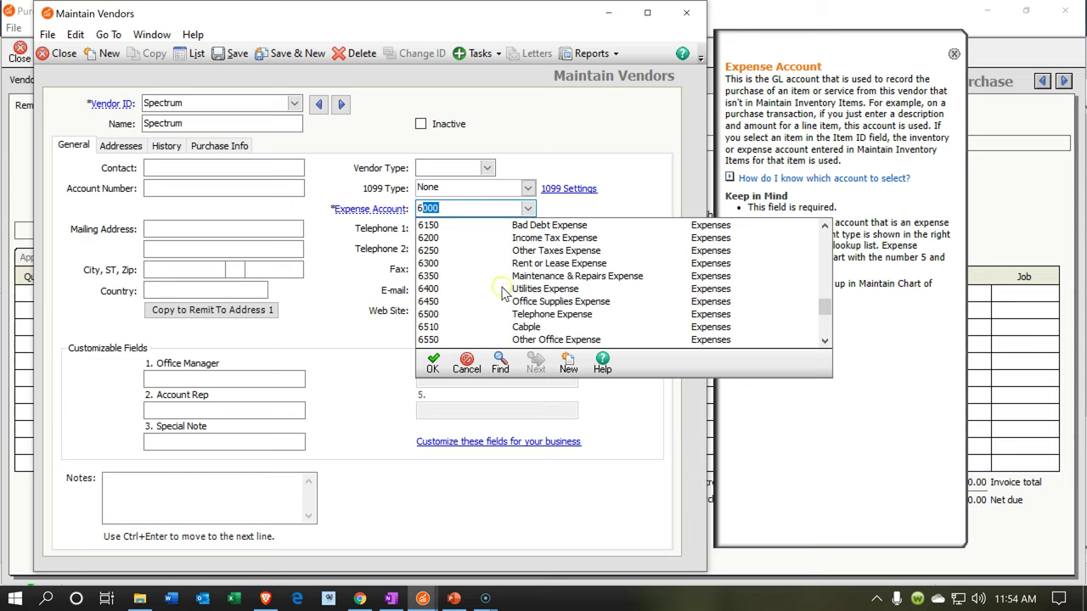
{"action": "double_click", "coordinate": [532, 329]}
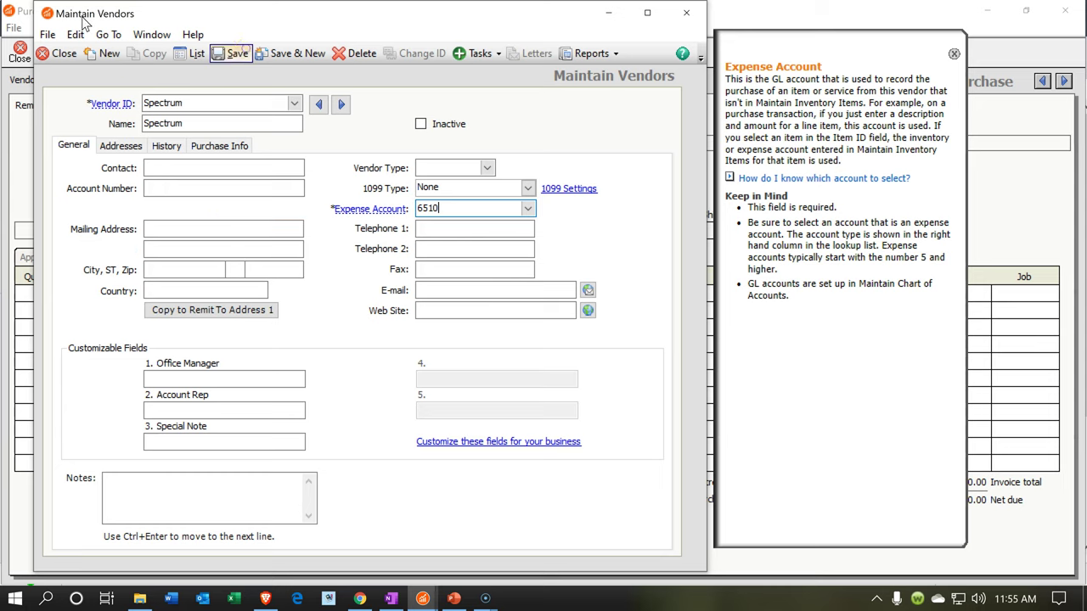
{"action": "left_click", "coordinate": [236, 54]}
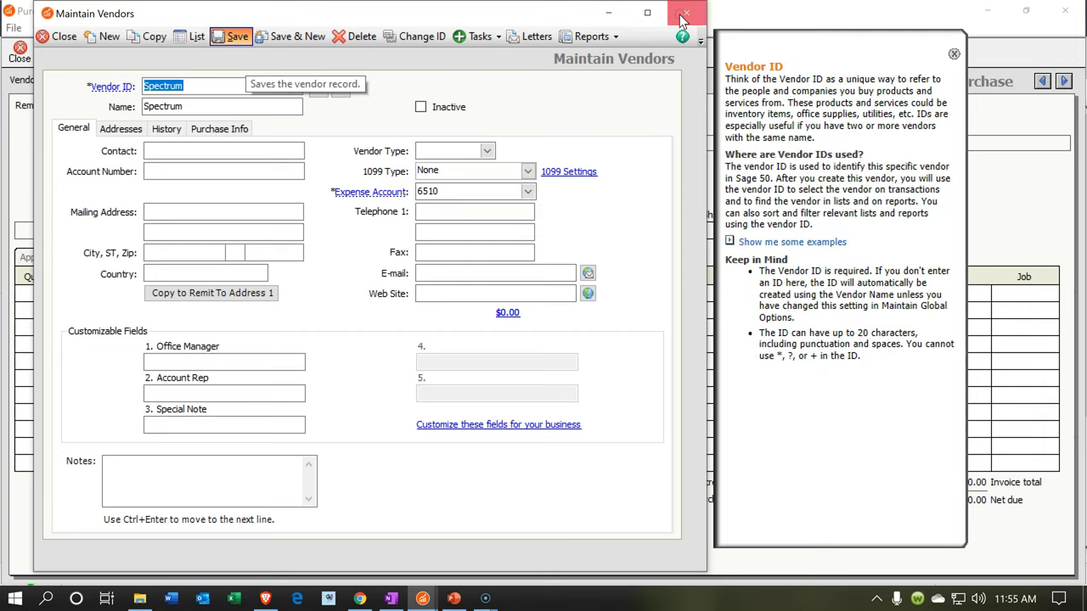
{"action": "left_click", "coordinate": [684, 16]}
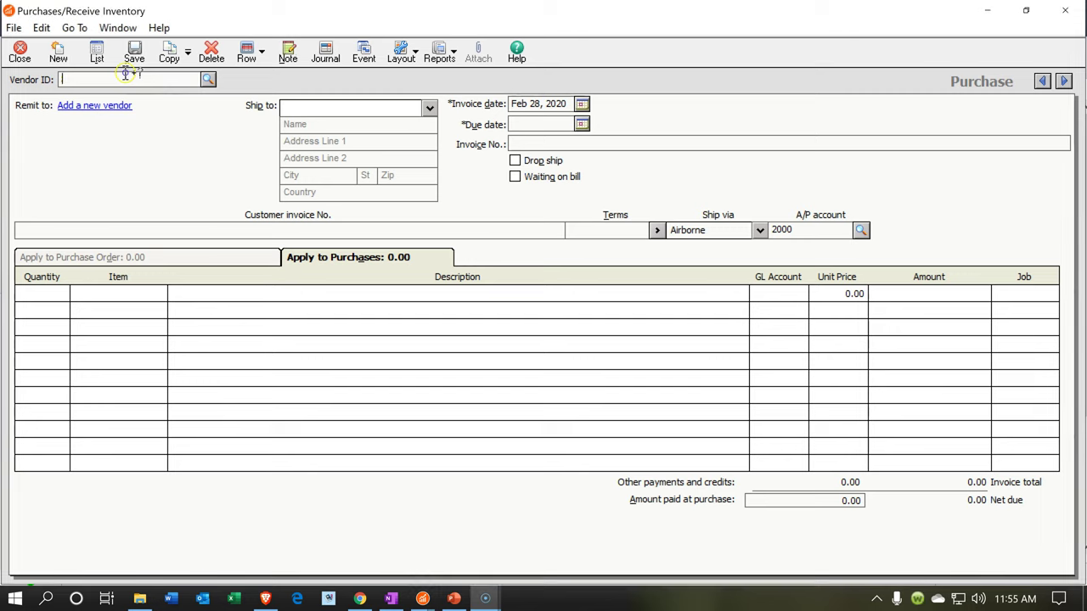
Step: Select Spectrum as the bill's vendor and keep the default shipping address and dates
{"action": "left_click", "coordinate": [126, 77]}
{"action": "type", "text": "spectrum"}
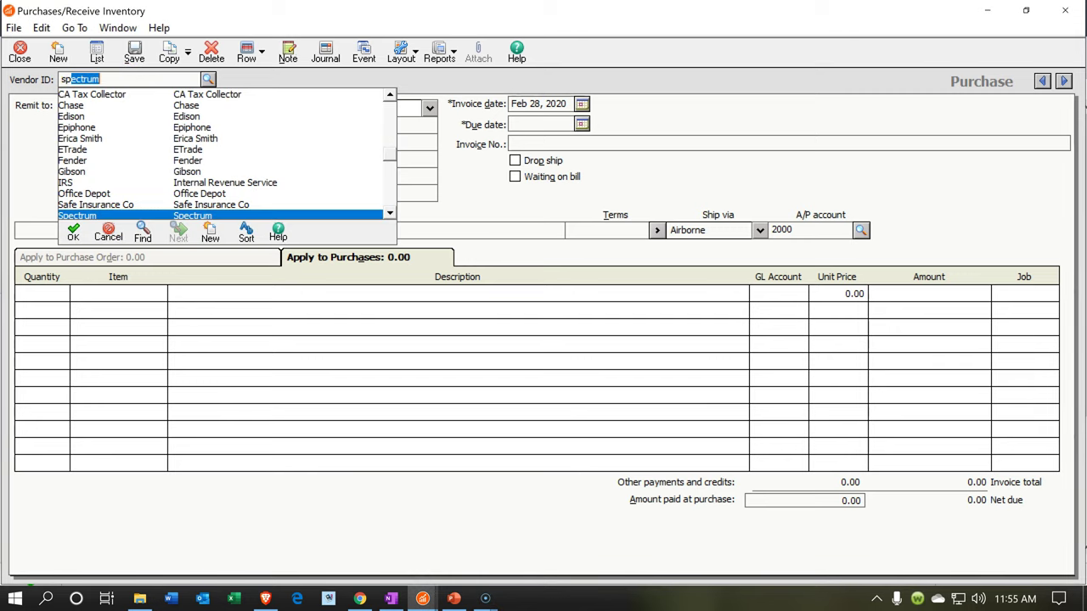
{"action": "key", "text": "Tab"}
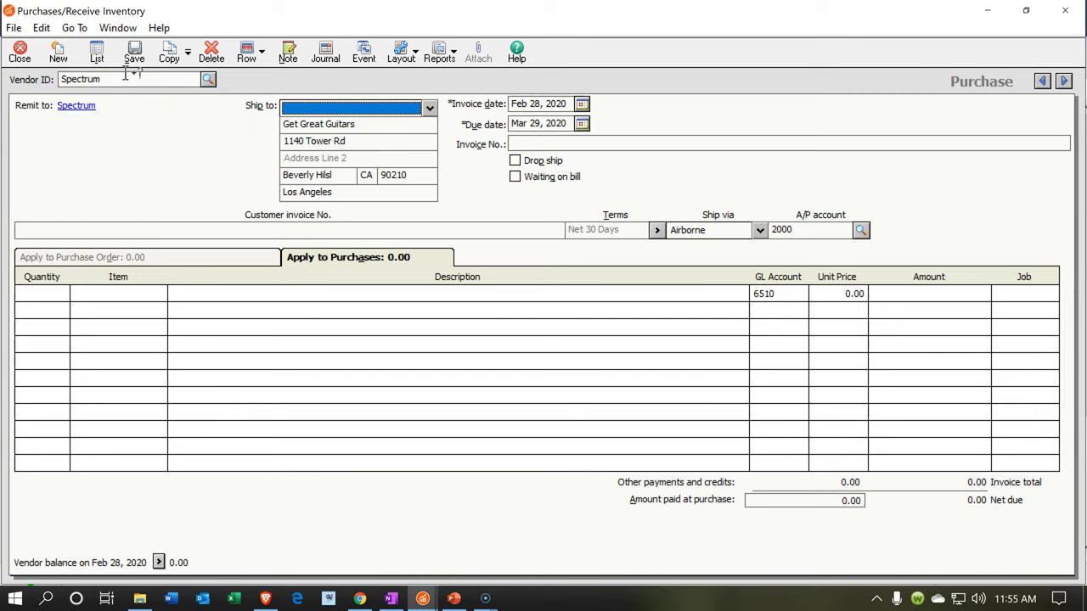
{"action": "key", "text": "Tab"}
{"action": "key", "text": "Tab"}
{"action": "key", "text": "Tab"}
{"action": "key", "text": "Tab"}
{"action": "key", "text": "Tab"}
{"action": "key", "text": "Tab"}
{"action": "key", "text": "Tab"}
{"action": "key", "text": "Tab"}
{"action": "key", "text": "Tab"}
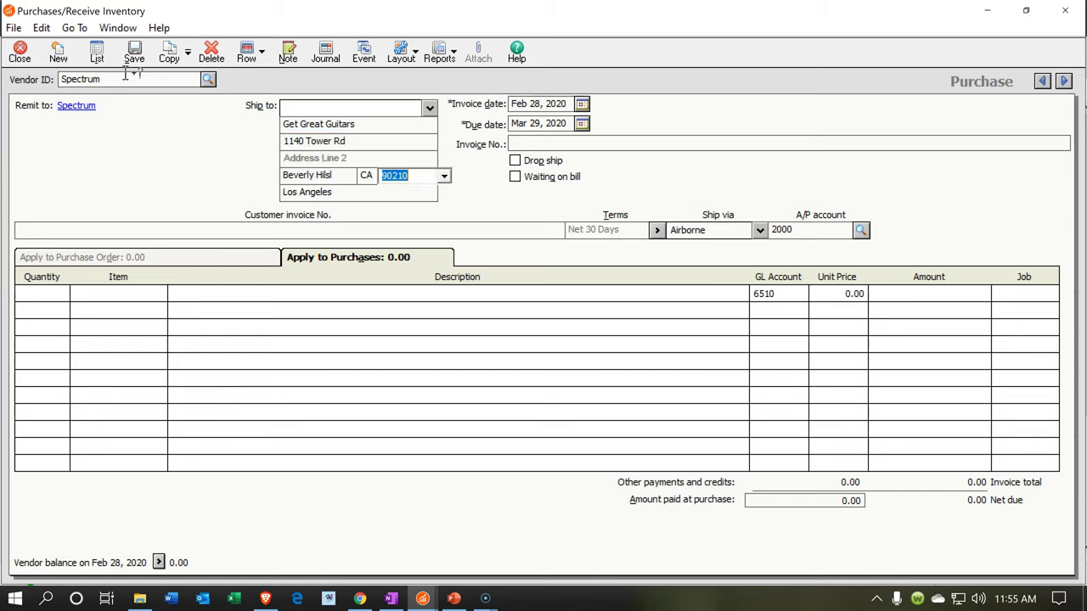
{"action": "key", "text": "Tab"}
{"action": "key", "text": "Tab"}
Step: Enter an amount of 180 on the Spectrum bill's first line, keeping expense account 6510
{"action": "left_click", "coordinate": [235, 298]}
{"action": "key", "text": "Tab"}
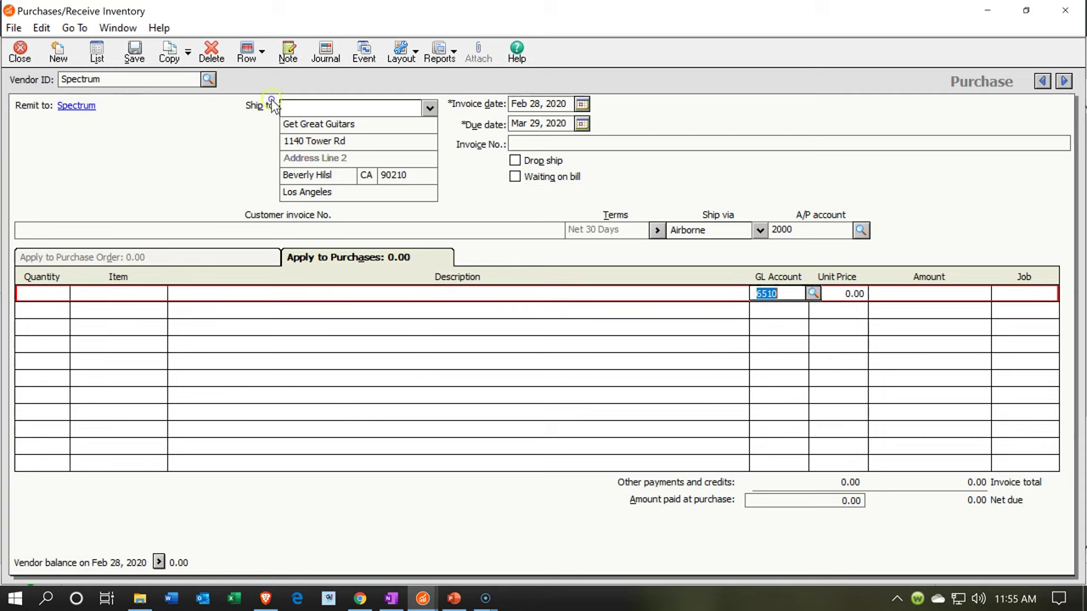
{"action": "left_click", "coordinate": [813, 293]}
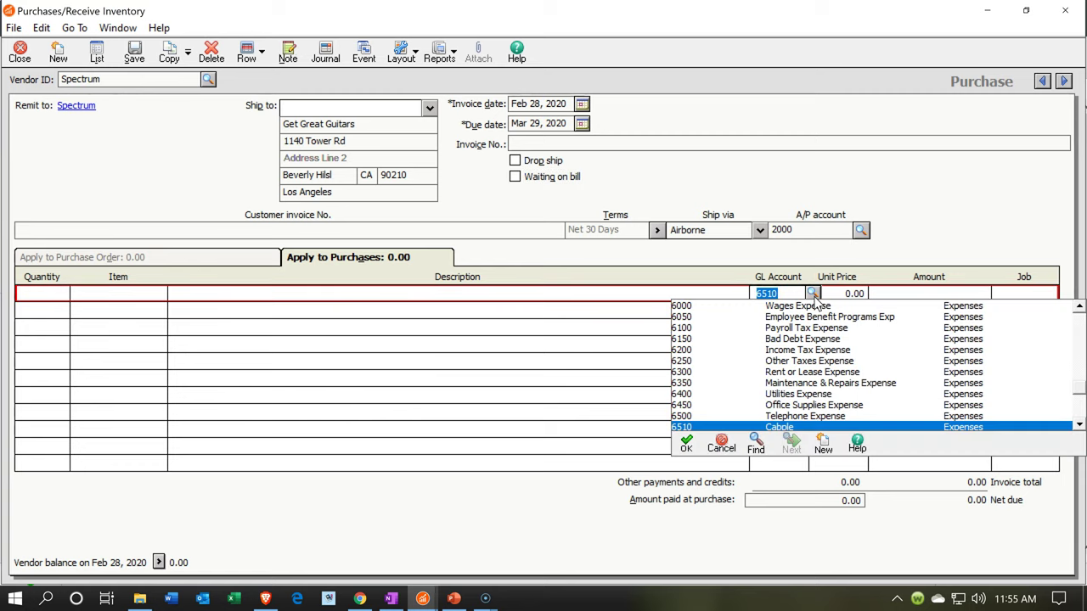
{"action": "left_click", "coordinate": [812, 293]}
{"action": "key", "text": "Tab"}
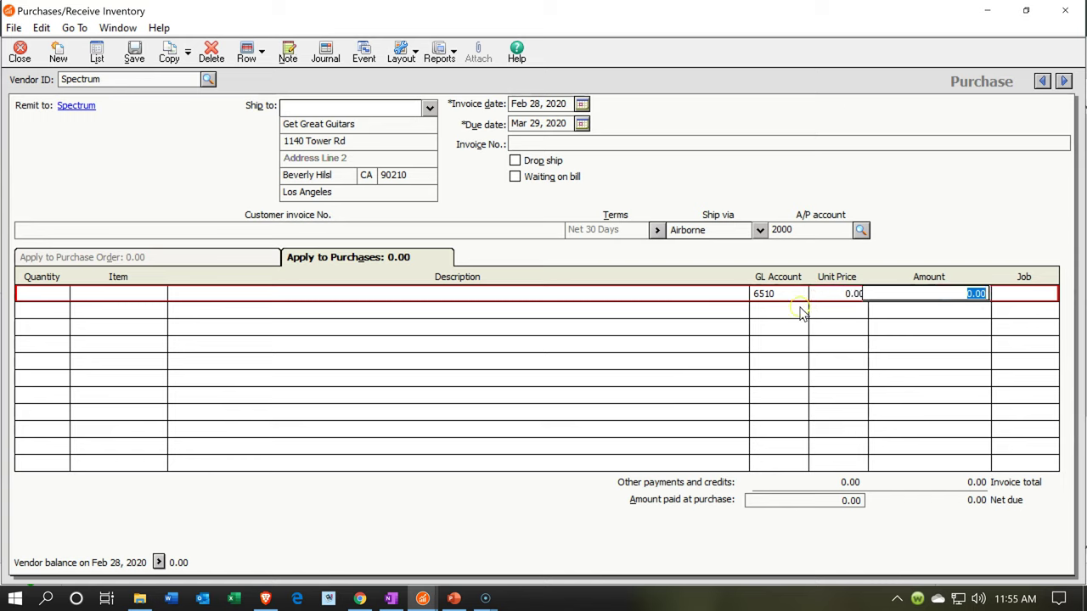
{"action": "type", "text": "180"}
{"action": "key", "text": "Tab"}
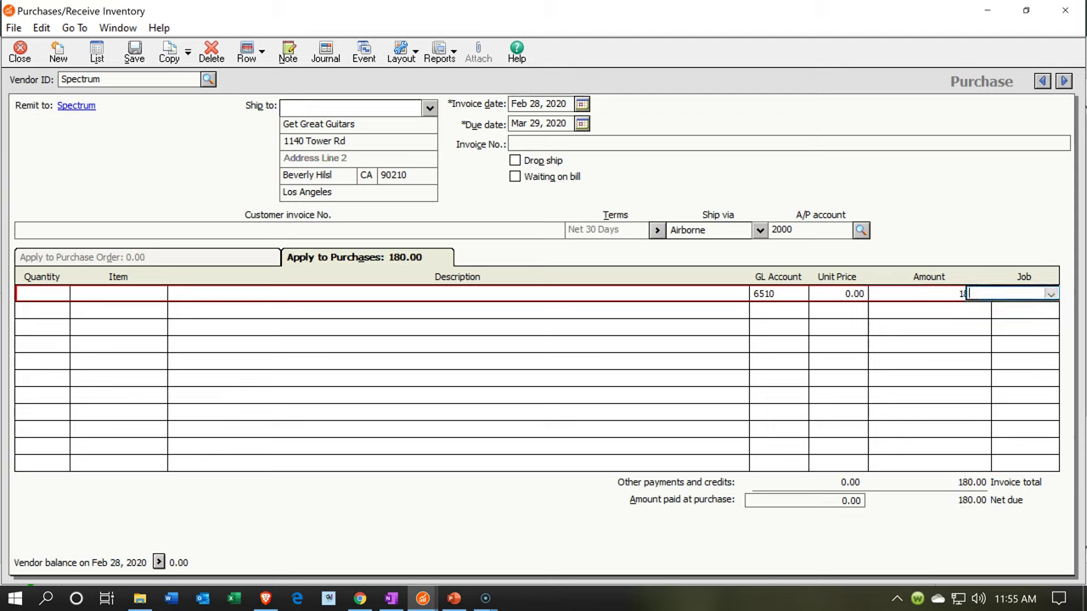
{"action": "key", "text": "Tab"}
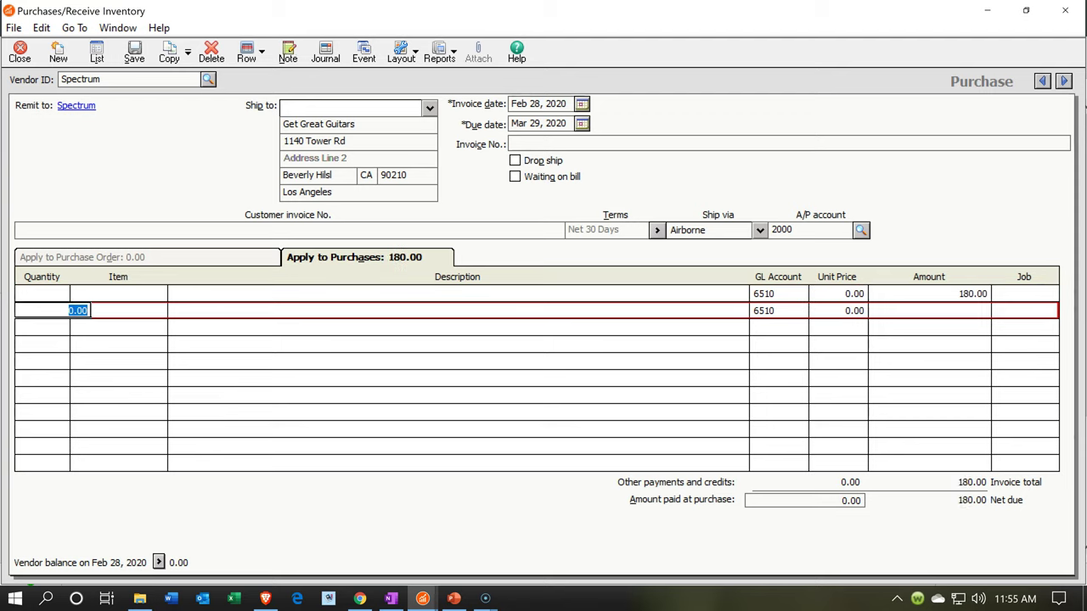
Step: Give the Spectrum bill invoice number 5746 and save the bill
{"action": "left_click", "coordinate": [137, 56]}
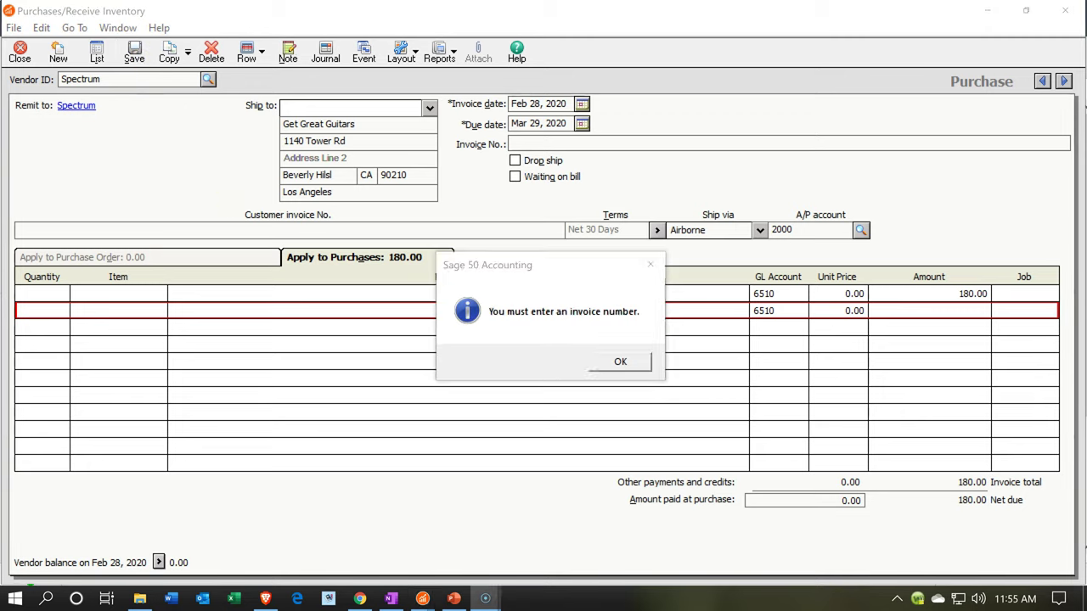
{"action": "left_click", "coordinate": [621, 362]}
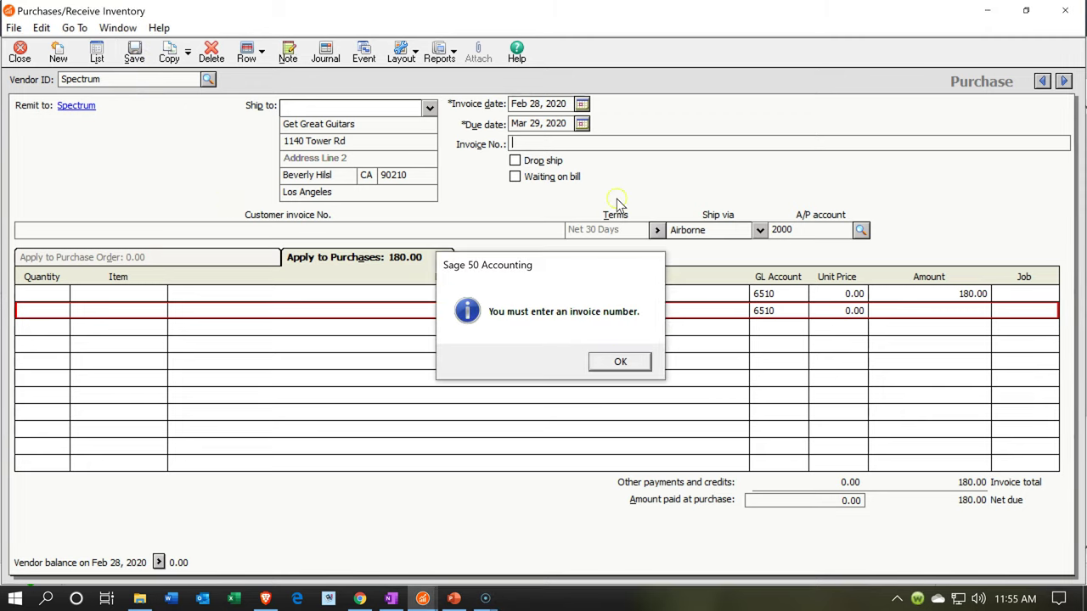
{"action": "left_click", "coordinate": [598, 143]}
{"action": "type", "text": "5746"}
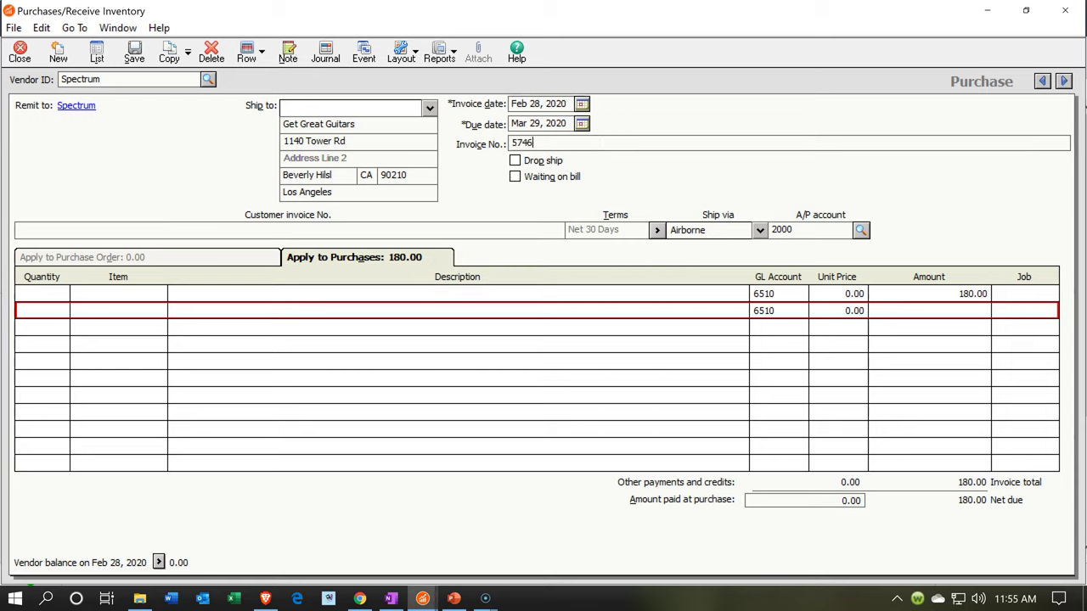
{"action": "left_click", "coordinate": [134, 51]}
{"action": "left_click", "coordinate": [107, 192]}
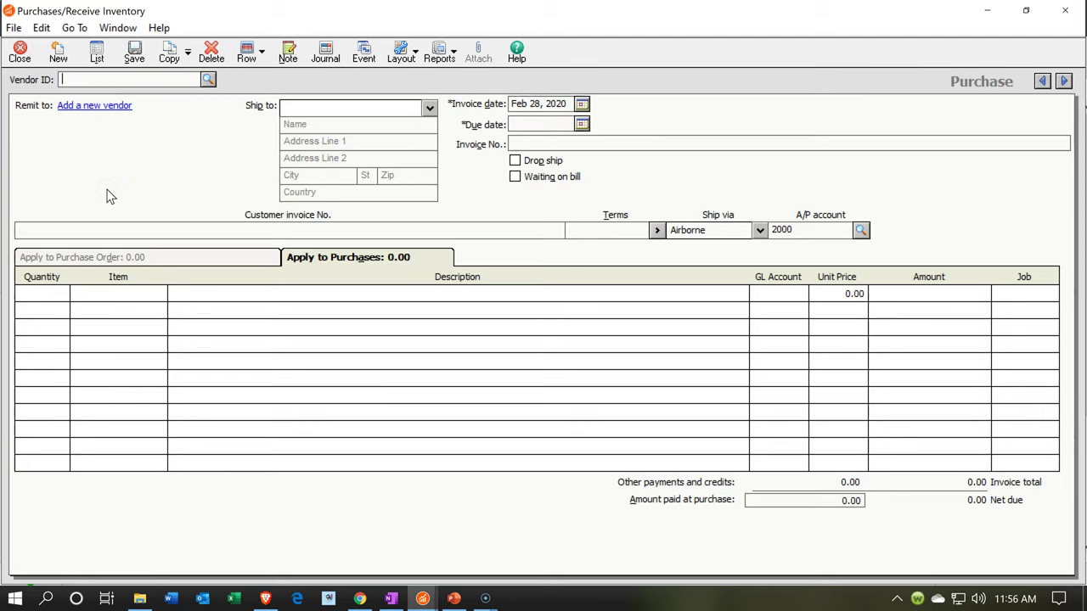
Step: Select Edison as the vendor of the new bill and keep the default shipping address and dates
{"action": "type", "text": "Edison"}
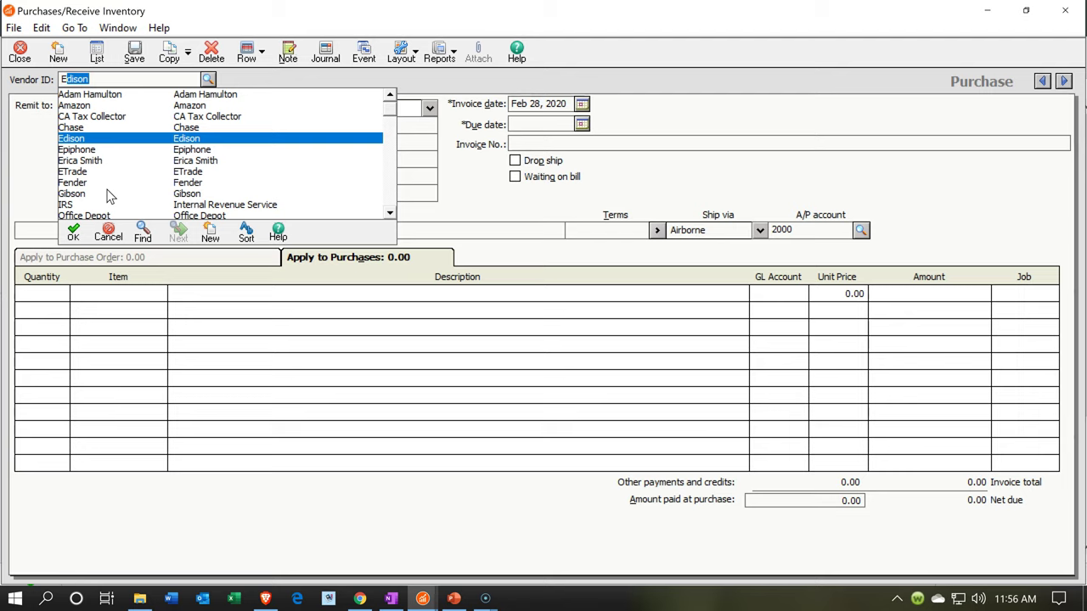
{"action": "key", "text": "Tab"}
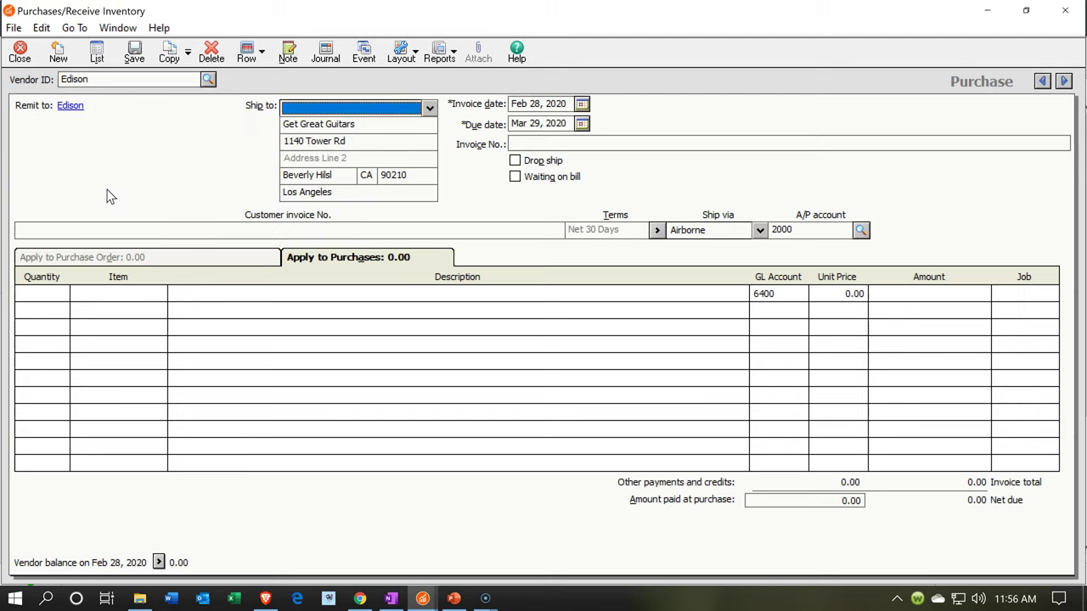
{"action": "key", "text": "Tab"}
{"action": "key", "text": "Tab"}
{"action": "key", "text": "Tab"}
{"action": "key", "text": "Tab"}
{"action": "key", "text": "Tab"}
{"action": "key", "text": "Tab"}
{"action": "key", "text": "Tab"}
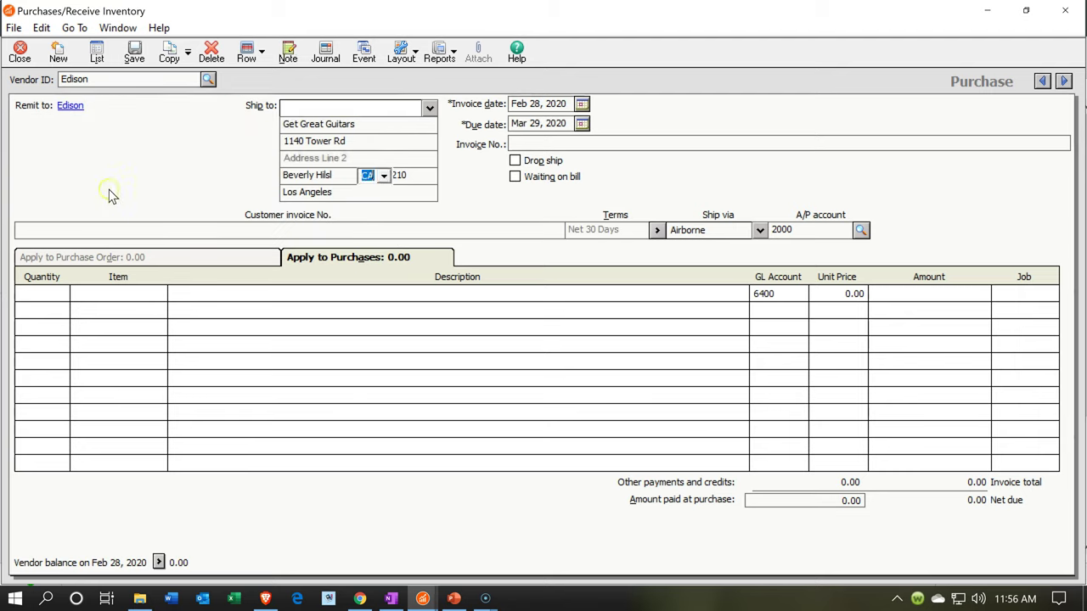
{"action": "key", "text": "Tab"}
{"action": "key", "text": "Tab"}
{"action": "key", "text": "Tab"}
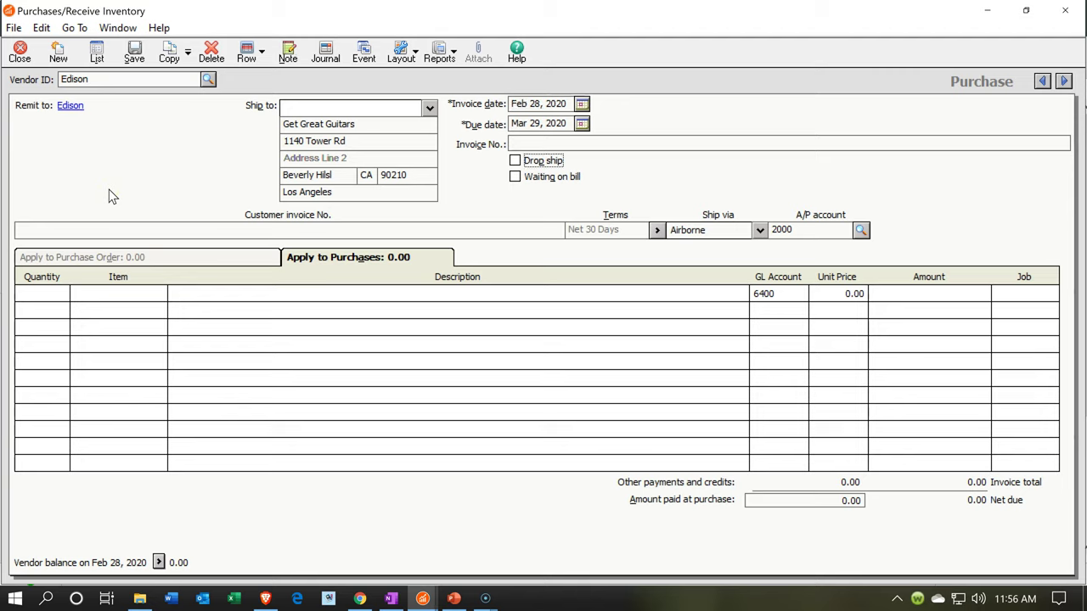
Step: Enter 3754 as the Edison bill's invoice number and go to the first line's expense account
{"action": "left_click", "coordinate": [663, 155]}
{"action": "left_click", "coordinate": [654, 144]}
{"action": "type", "text": "3754"}
{"action": "key", "text": "Tab"}
{"action": "key", "text": "Tab"}
{"action": "key", "text": "Tab"}
{"action": "key", "text": "Tab"}
{"action": "key", "text": "Tab"}
{"action": "key", "text": "Tab"}
{"action": "key", "text": "Tab"}
{"action": "key", "text": "Tab"}
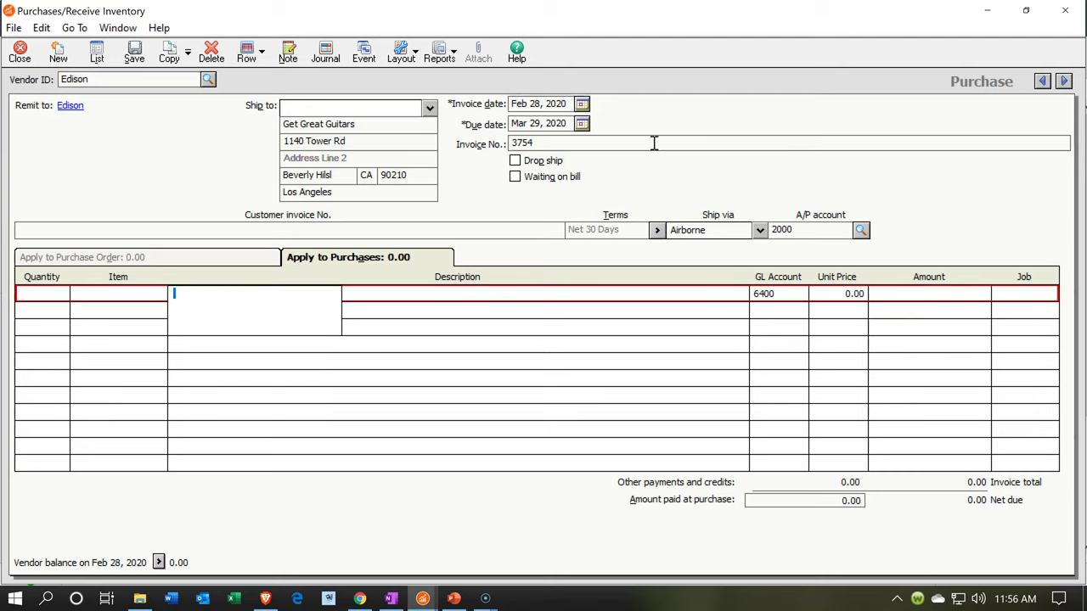
{"action": "key", "text": "Tab"}
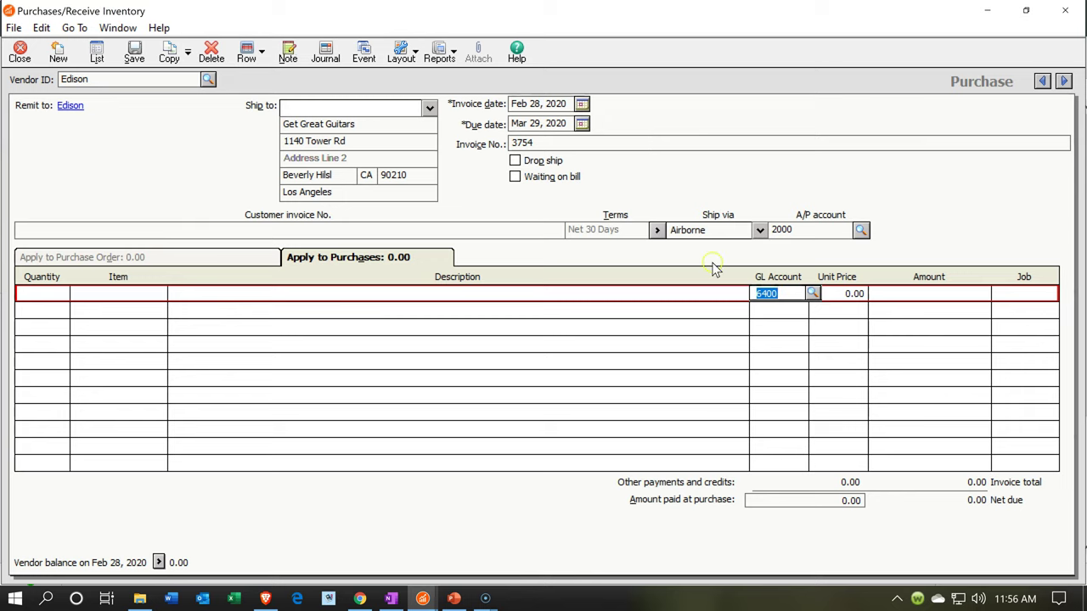
Step: Keep account 6400 Utilities Expense on the Edison bill's first line and enter an amount of 648
{"action": "left_click", "coordinate": [813, 294]}
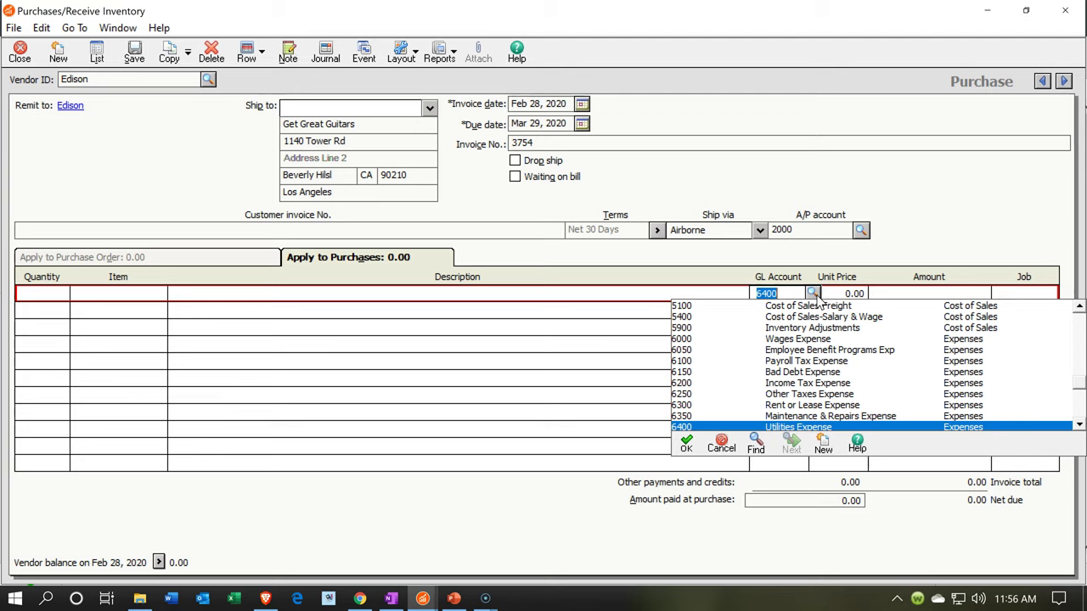
{"action": "left_click", "coordinate": [817, 297]}
{"action": "left_click", "coordinate": [817, 294]}
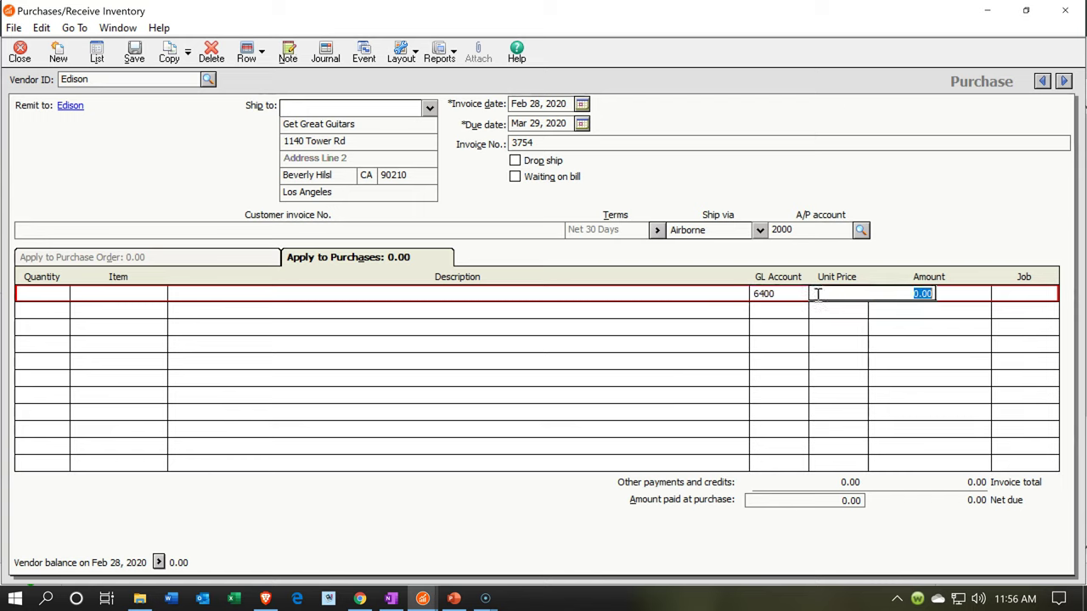
{"action": "key", "text": "Tab"}
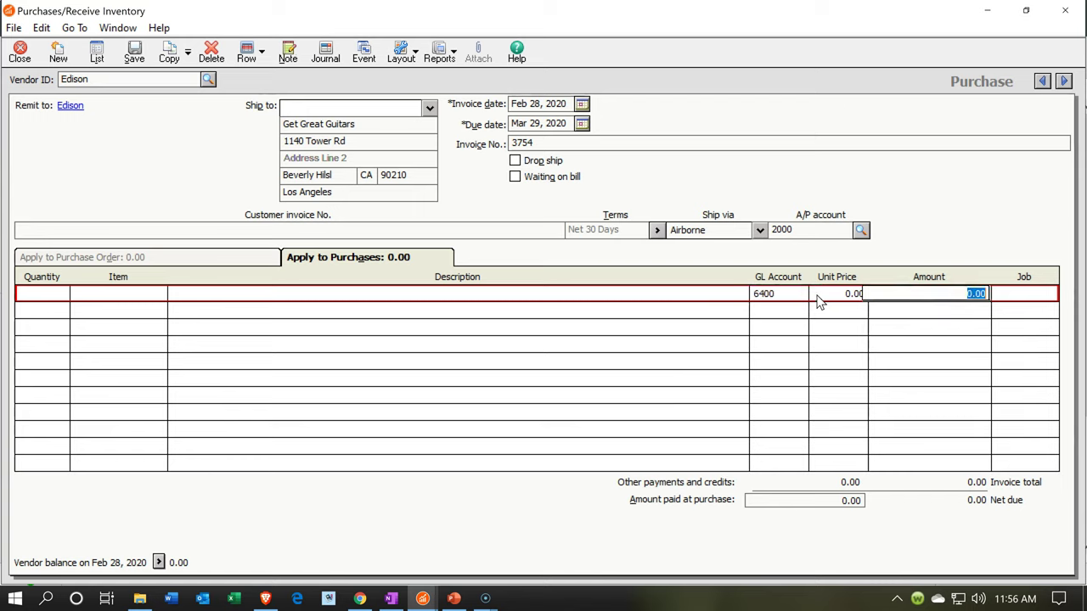
{"action": "type", "text": "648"}
{"action": "key", "text": "Tab"}
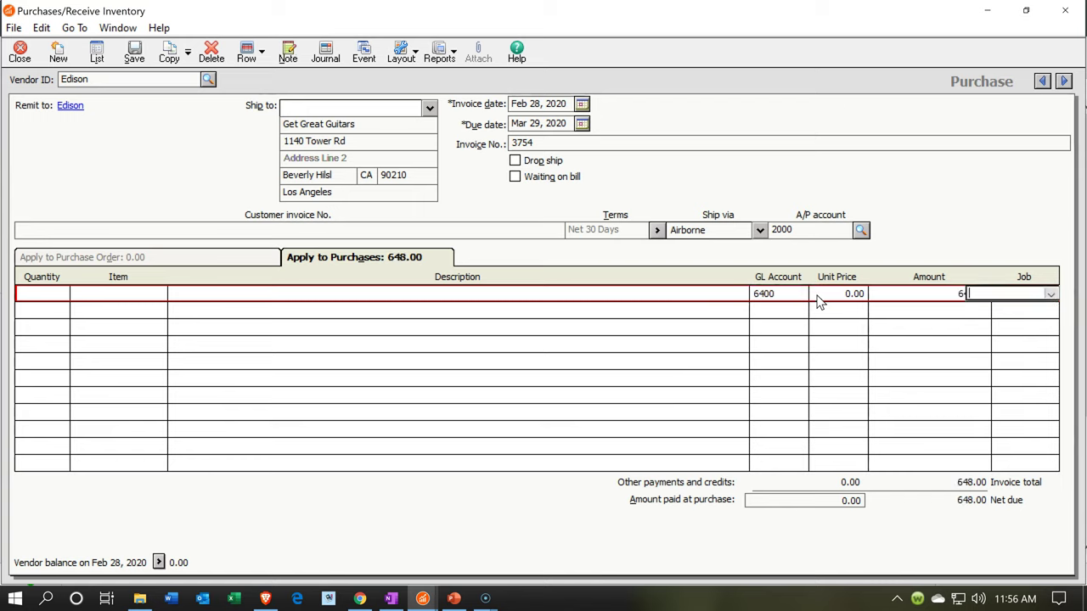
{"action": "key", "text": "Tab"}
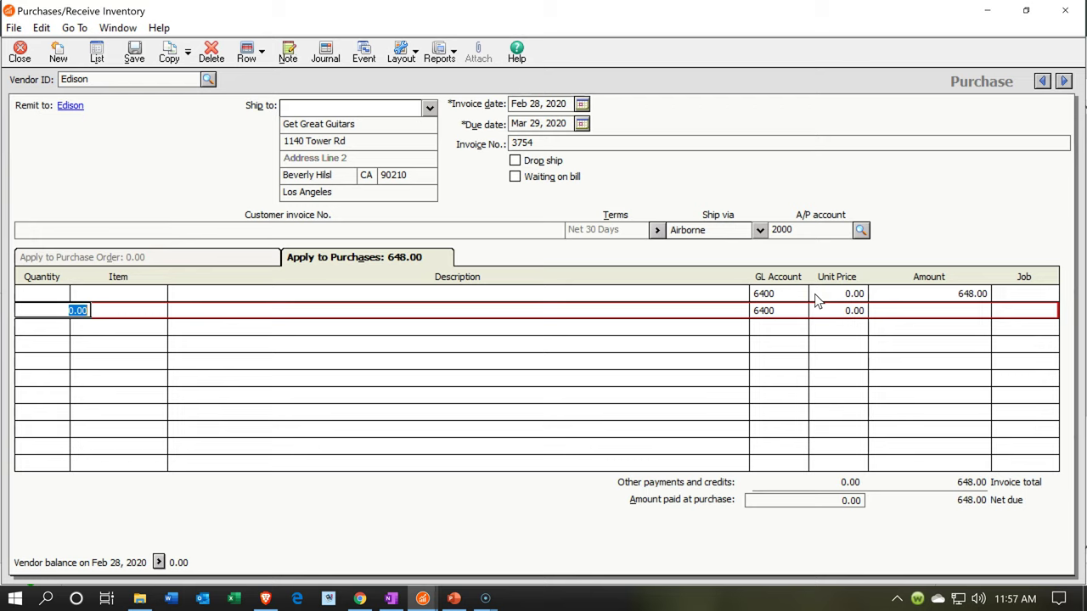
Step: Save the Edison bill and close the purchase entry window
{"action": "left_click", "coordinate": [135, 58]}
{"action": "key", "text": "alt+Tab"}
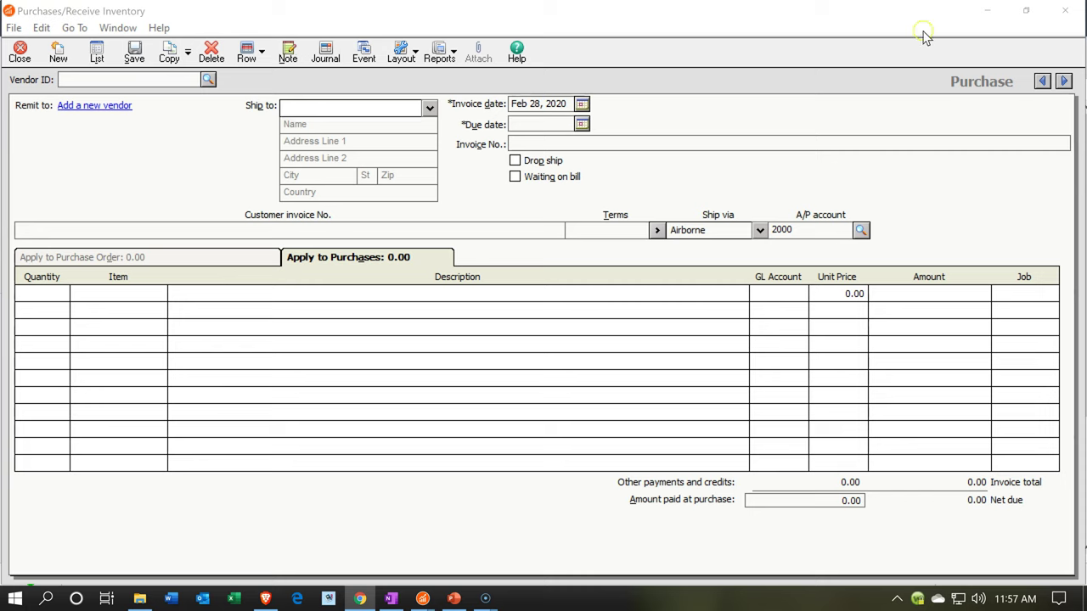
{"action": "left_click", "coordinate": [1062, 12]}
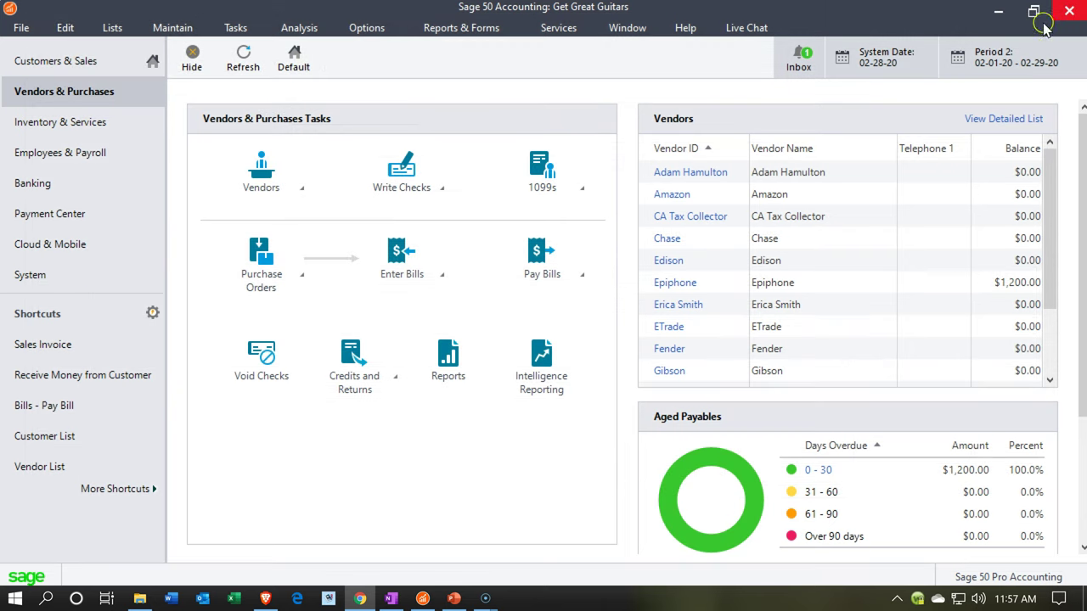
Step: Display the standard Balance Sheet for the current period in a maximized window and review its assets, liabilities and capital
{"action": "left_click", "coordinate": [450, 28]}
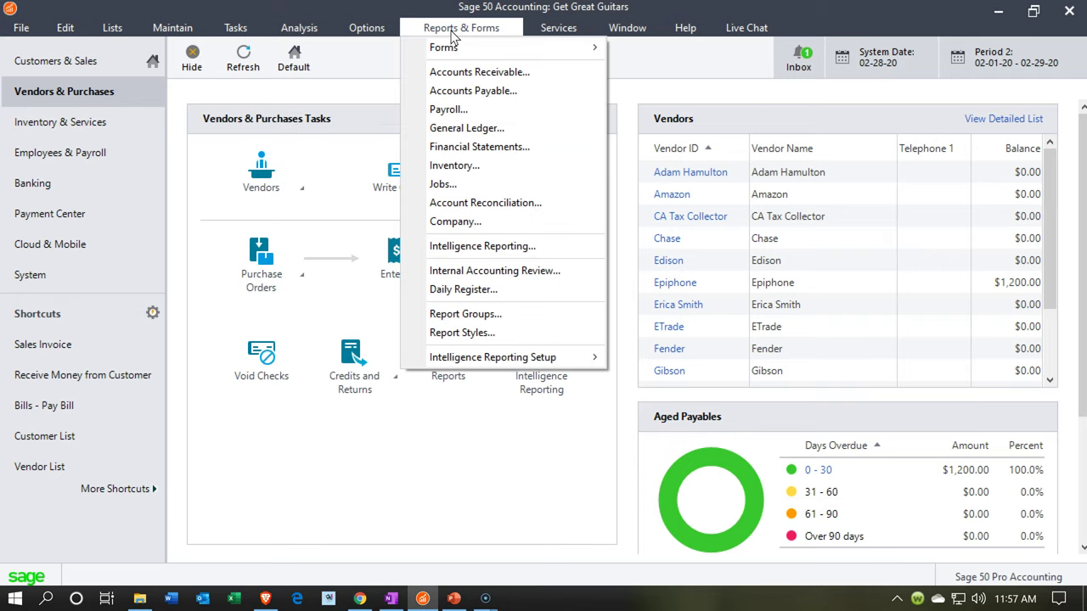
{"action": "left_click", "coordinate": [535, 148]}
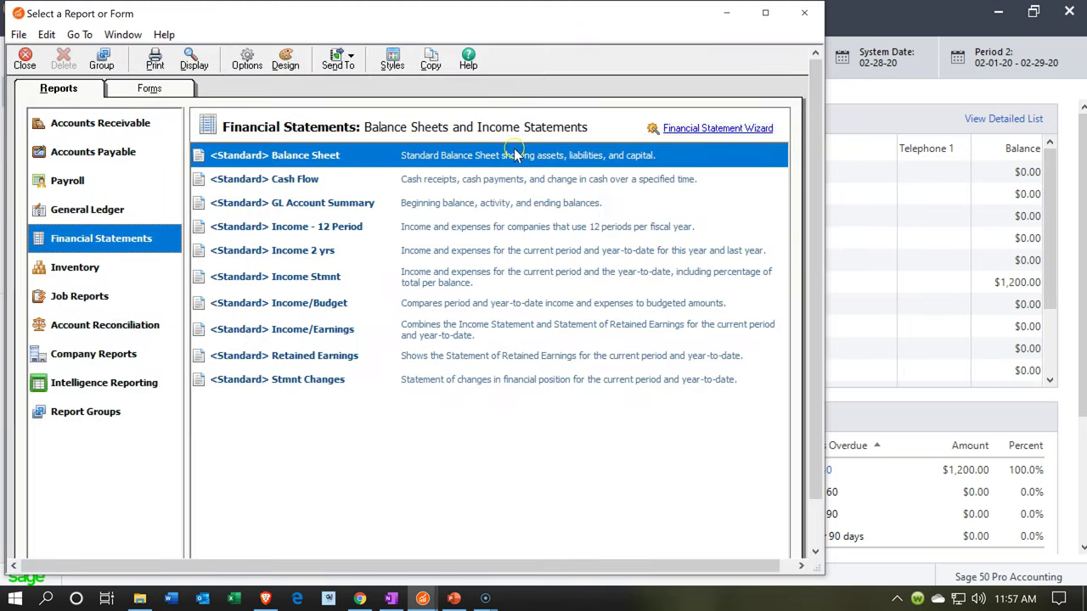
{"action": "left_click", "coordinate": [361, 161]}
{"action": "double_click", "coordinate": [361, 161]}
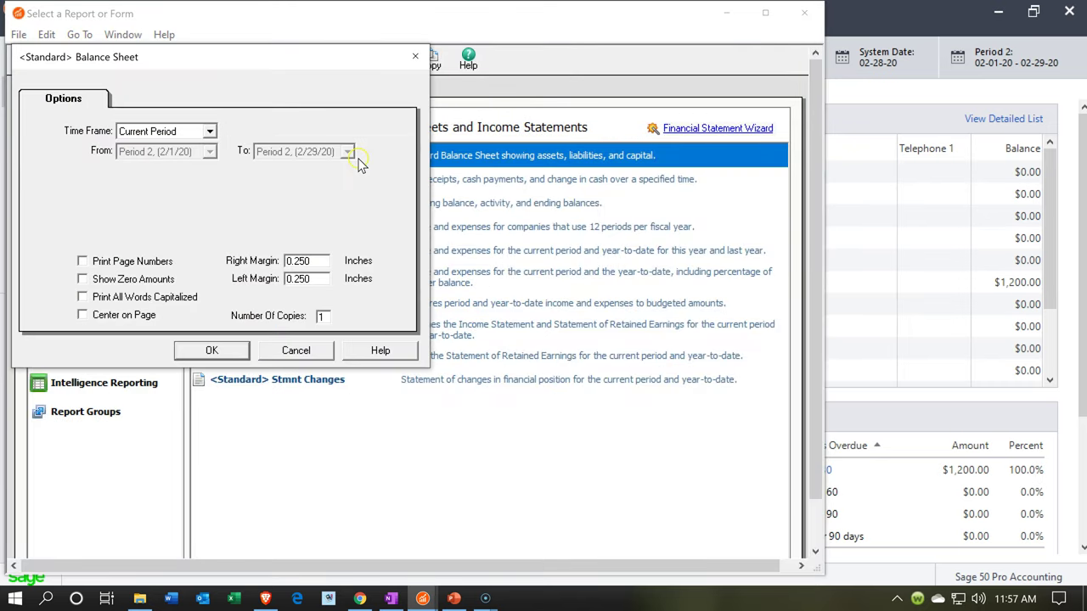
{"action": "left_click", "coordinate": [240, 351]}
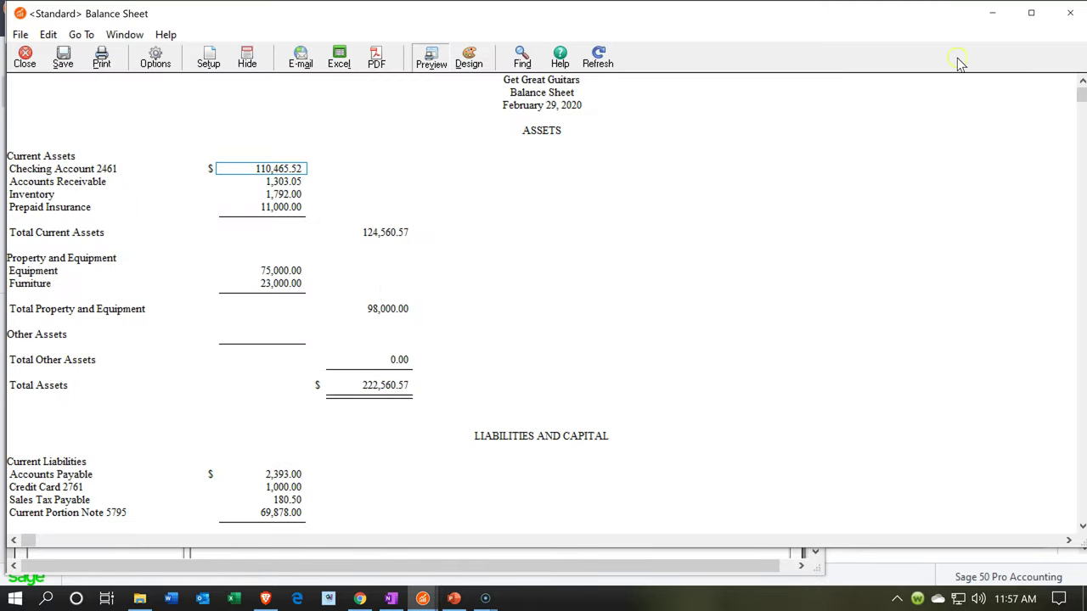
{"action": "left_click", "coordinate": [1025, 24]}
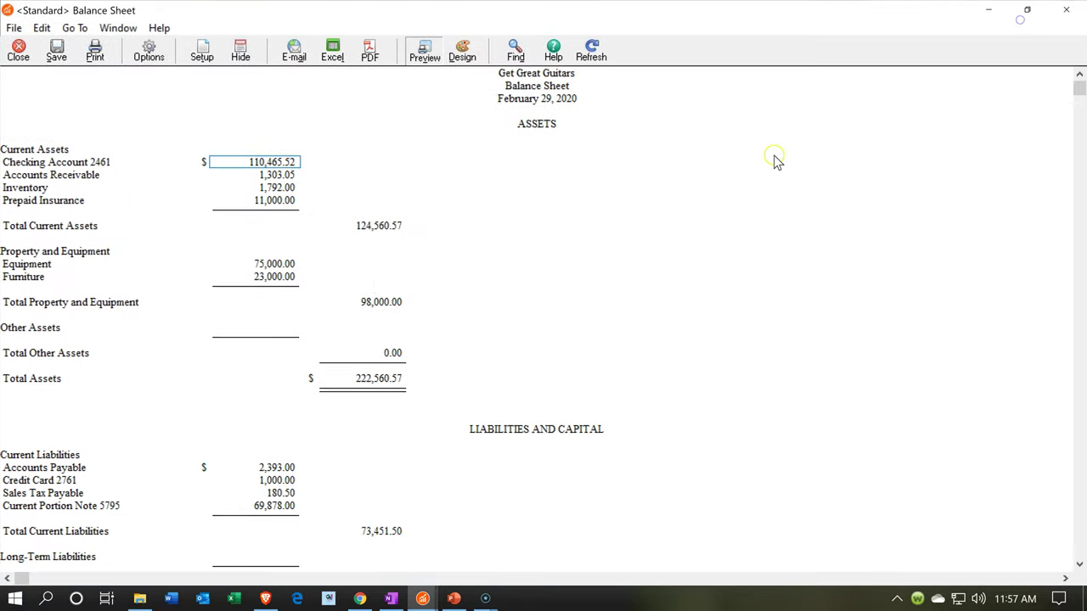
{"action": "scroll", "coordinate": [379, 531], "scroll_direction": "down", "scroll_amount": 3}
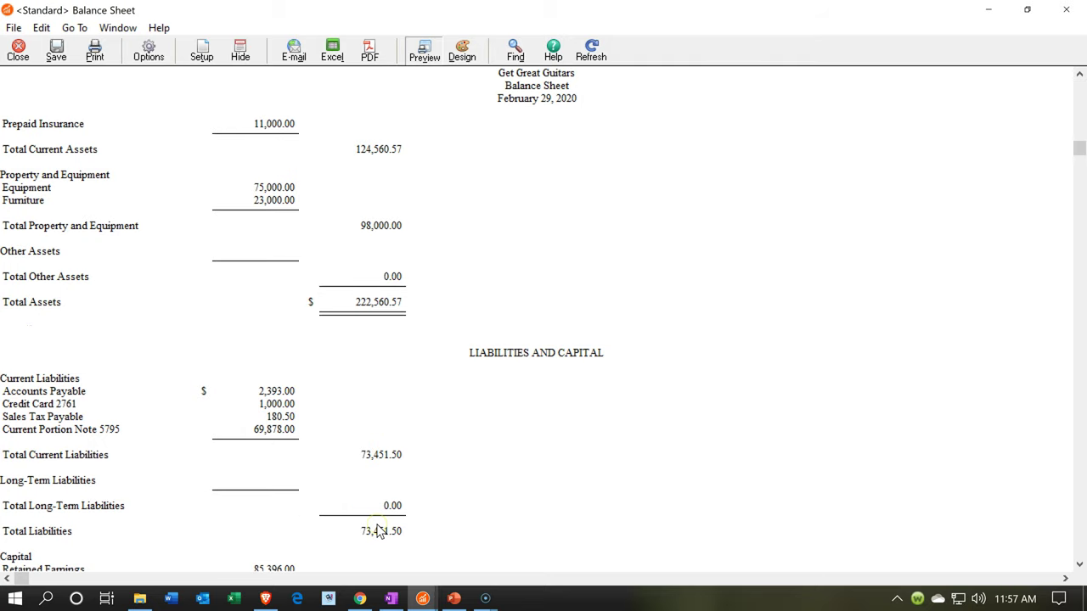
{"action": "scroll", "coordinate": [379, 530], "scroll_direction": "down", "scroll_amount": 2}
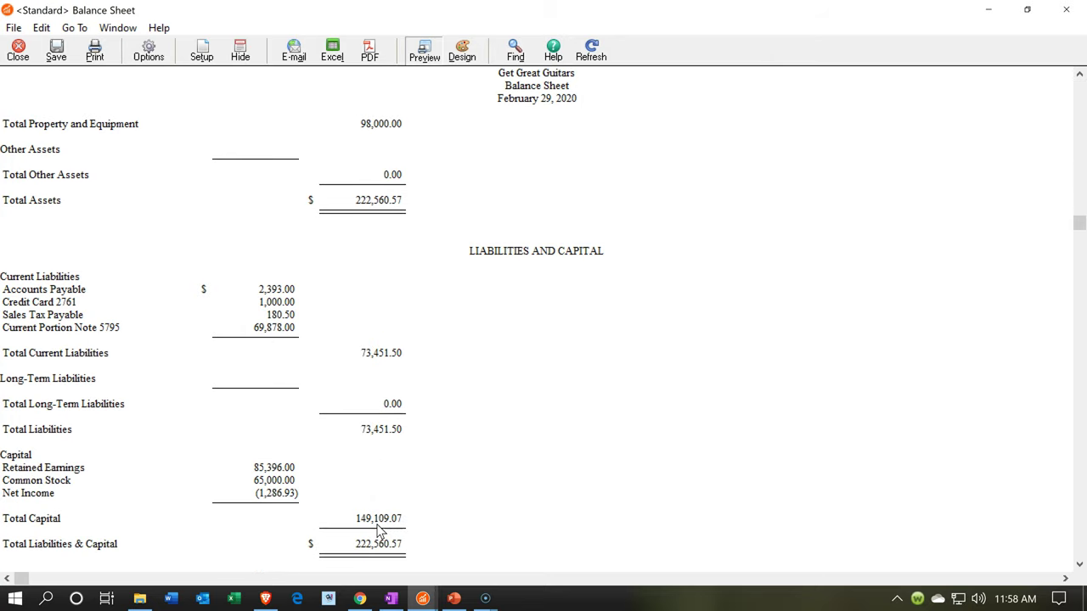
Step: Examine the general ledger detail behind the balance sheet's Accounts Payable amount, close it, and return to the financial statements list
{"action": "left_click", "coordinate": [281, 291]}
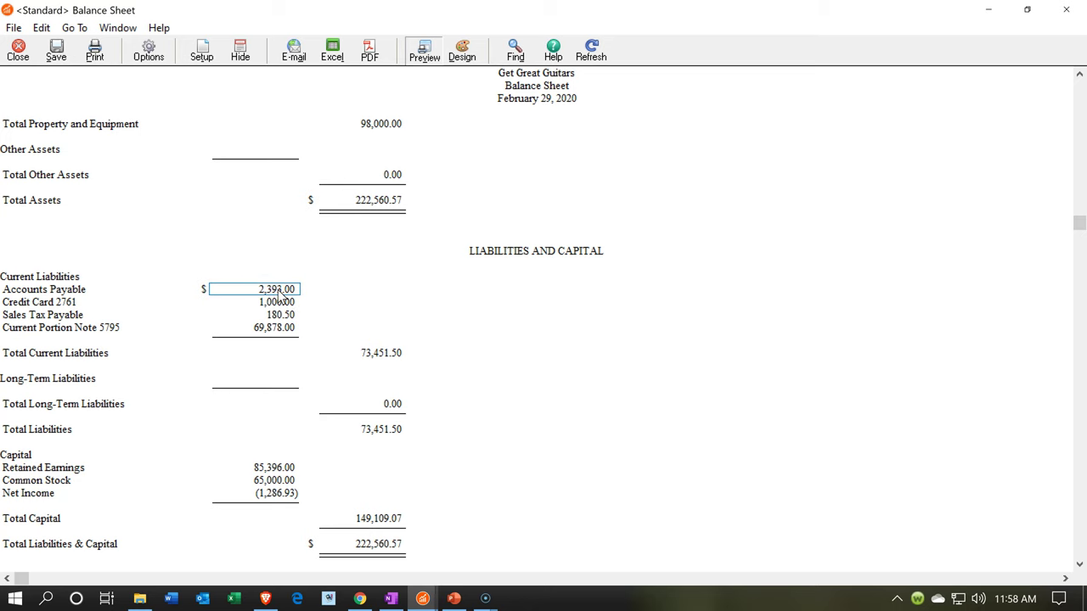
{"action": "double_click", "coordinate": [278, 293]}
{"action": "left_click", "coordinate": [324, 232]}
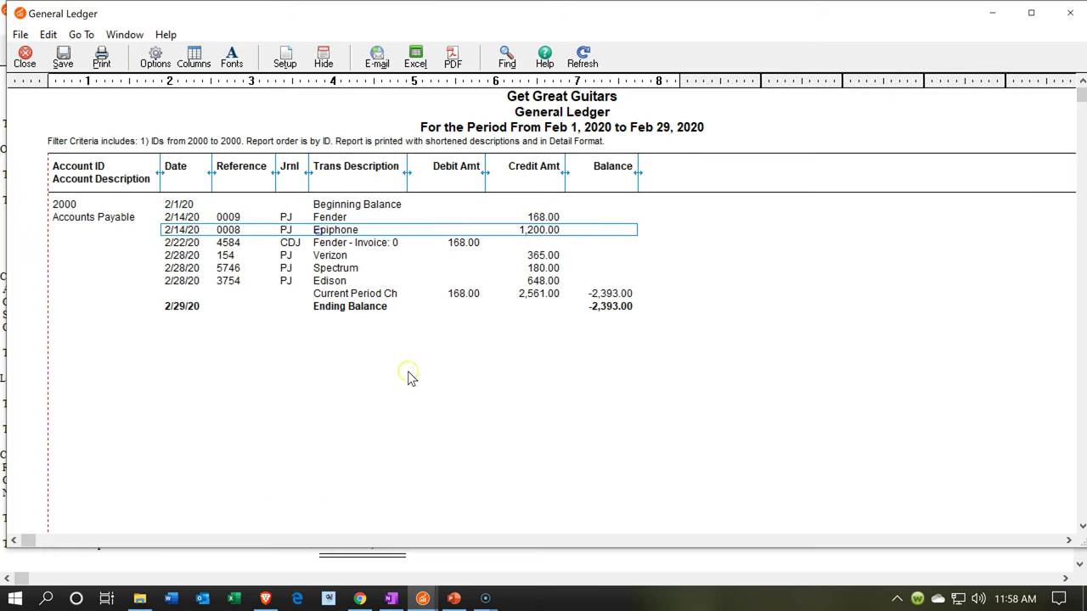
{"action": "scroll", "coordinate": [453, 418], "scroll_direction": "down", "scroll_amount": 2}
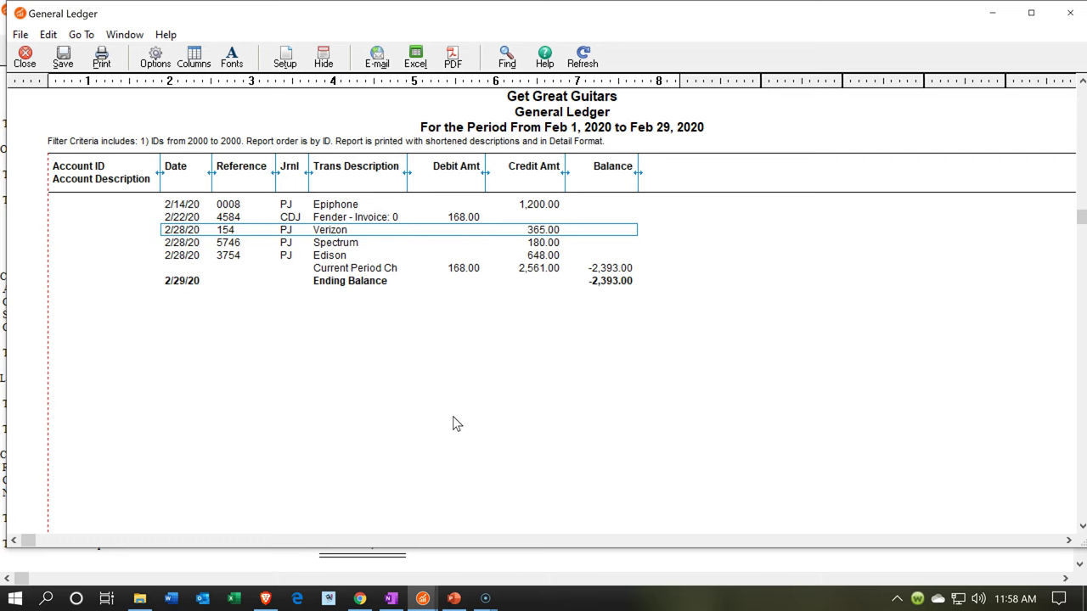
{"action": "scroll", "coordinate": [453, 417], "scroll_direction": "up", "scroll_amount": 2}
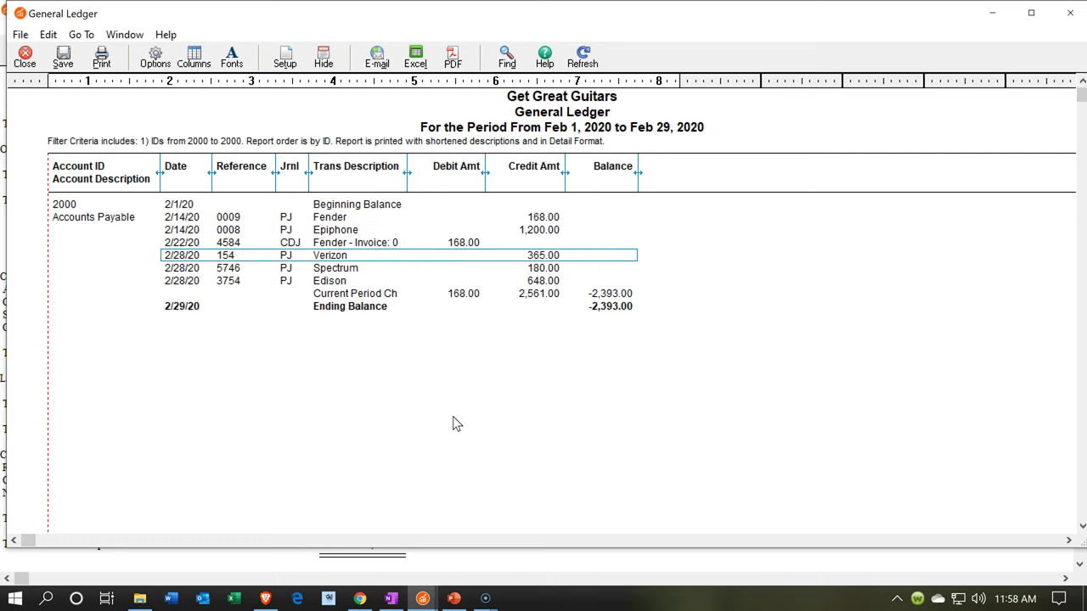
{"action": "left_click", "coordinate": [1070, 17]}
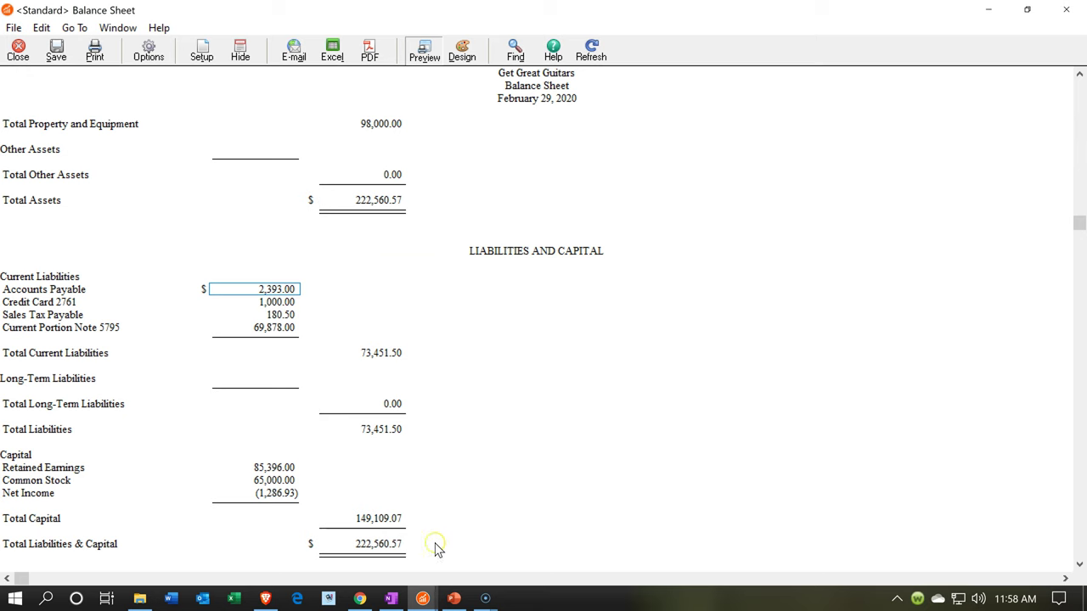
{"action": "left_click", "coordinate": [417, 601]}
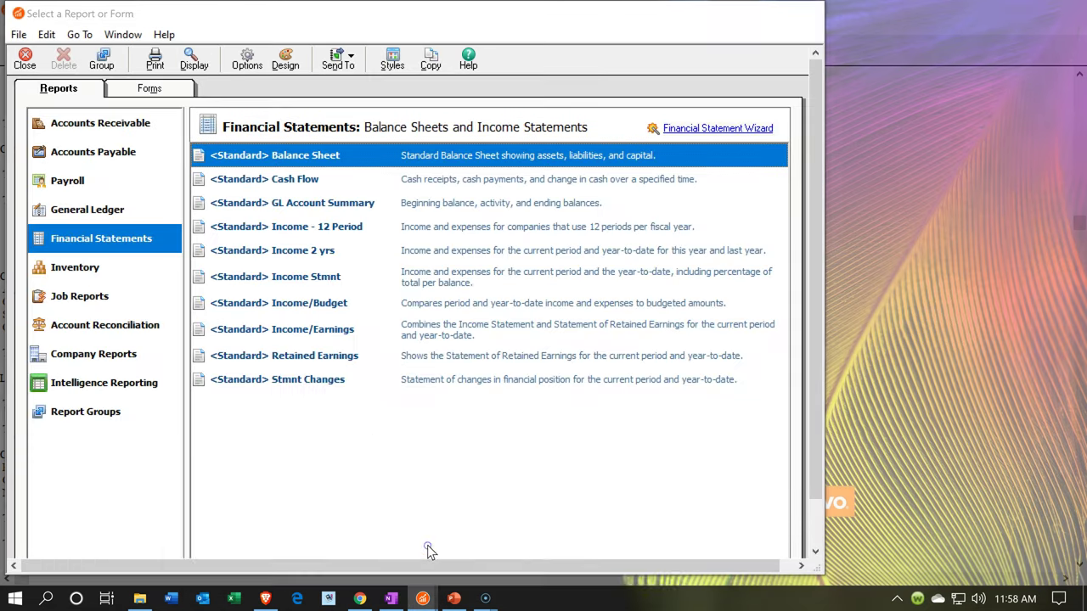
Step: Display the Aged Payables report from the accounts payable reports and examine each vendor's outstanding invoices through to the report total
{"action": "left_click", "coordinate": [428, 546]}
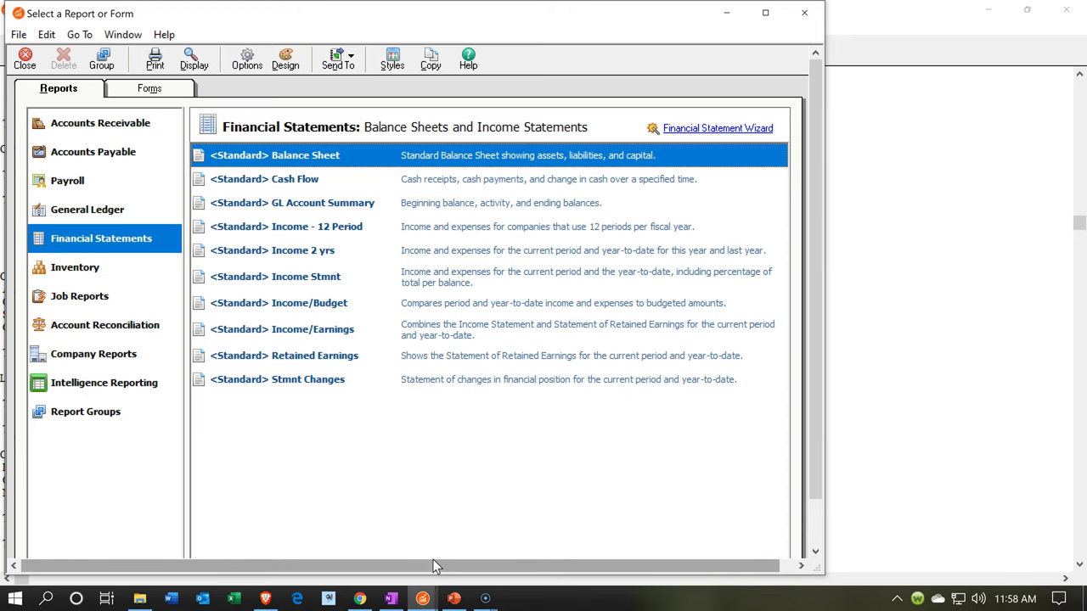
{"action": "left_click", "coordinate": [101, 147]}
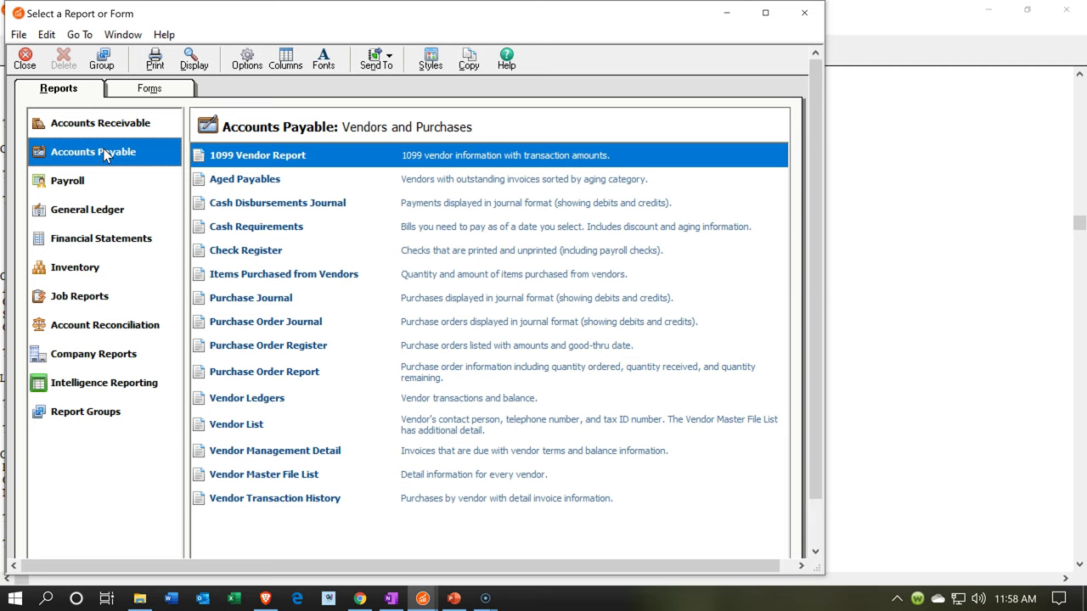
{"action": "left_click", "coordinate": [255, 189]}
{"action": "double_click", "coordinate": [256, 183]}
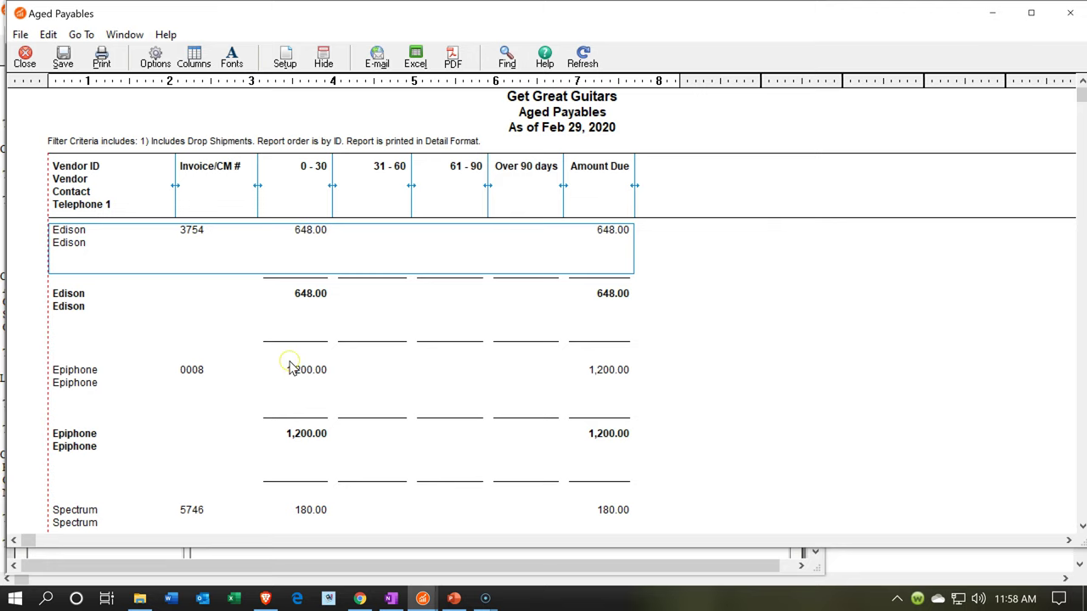
{"action": "scroll", "coordinate": [288, 368], "scroll_direction": "down", "scroll_amount": 6}
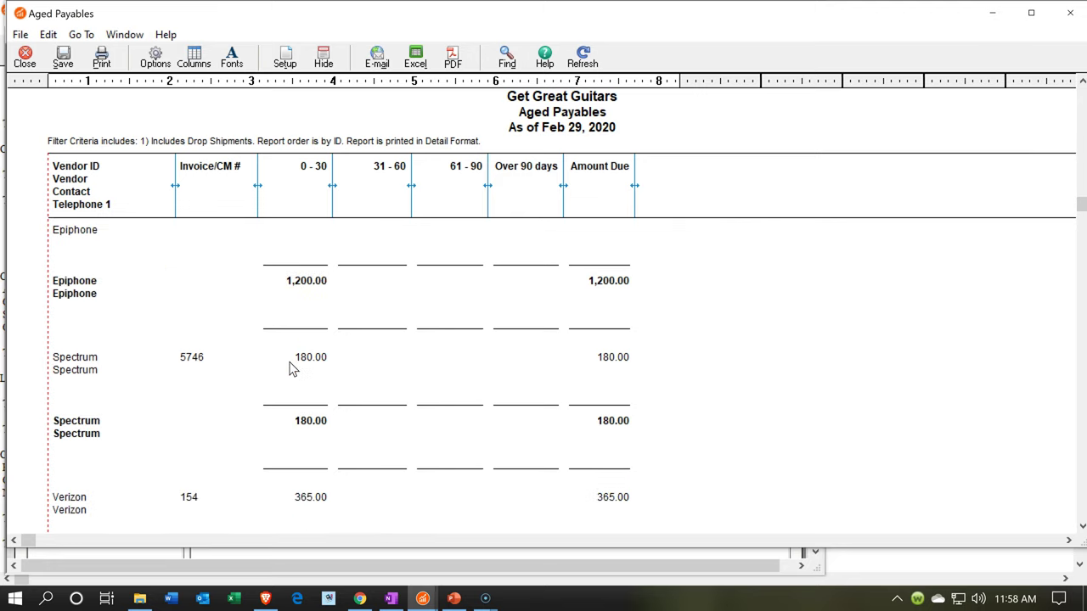
{"action": "scroll", "coordinate": [288, 367], "scroll_direction": "down", "scroll_amount": 1}
{"action": "scroll", "coordinate": [288, 368], "scroll_direction": "down", "scroll_amount": 8}
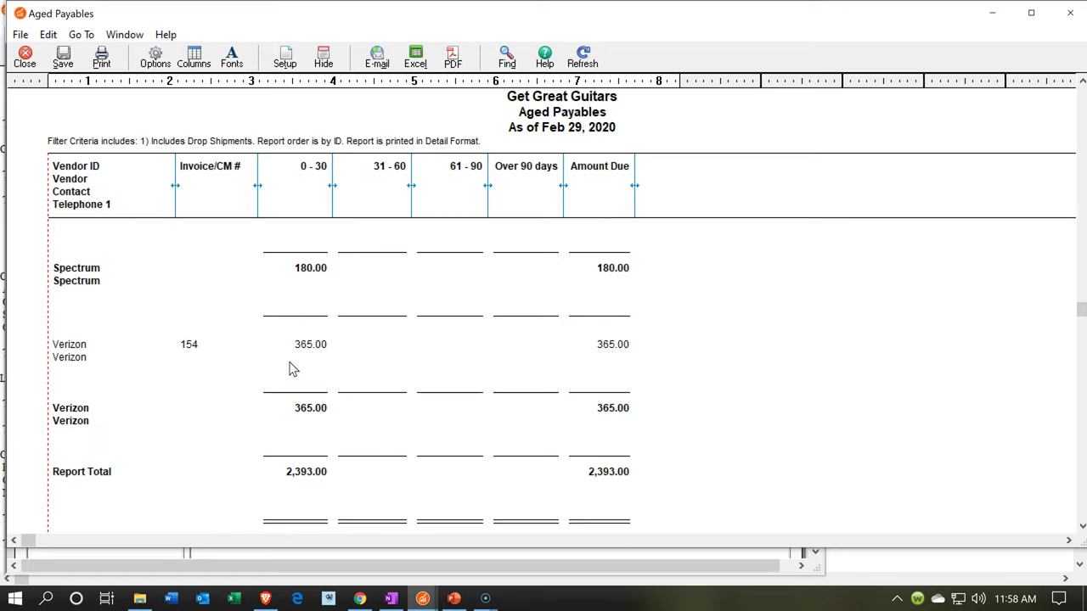
{"action": "left_click", "coordinate": [316, 378]}
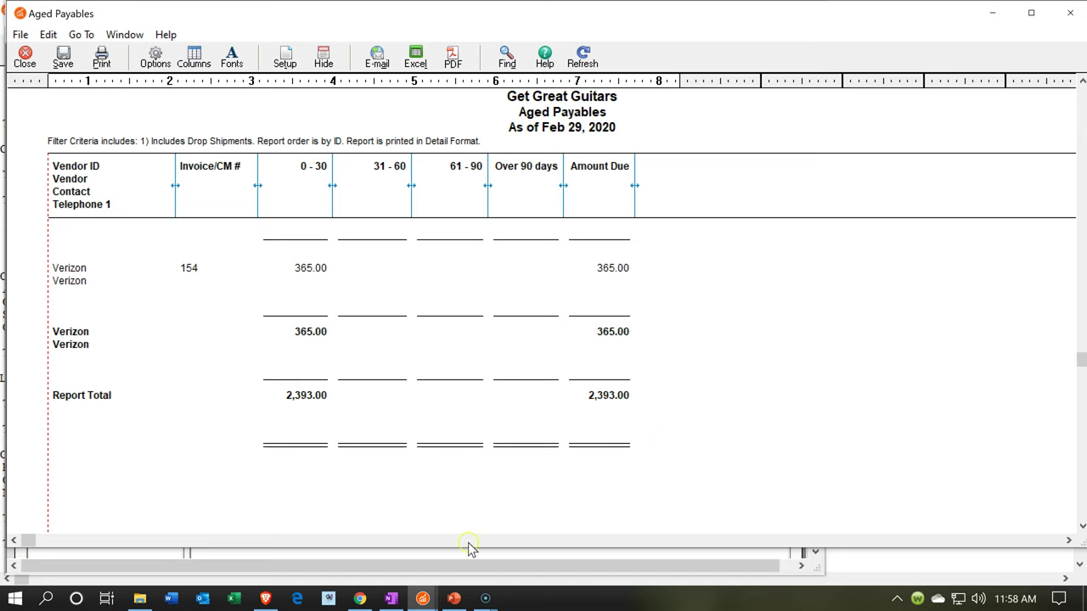
Step: Compare the Aged Payables report total with Accounts Payable on the open Balance Sheet, and close the Aged Payables report
{"action": "left_click", "coordinate": [425, 600]}
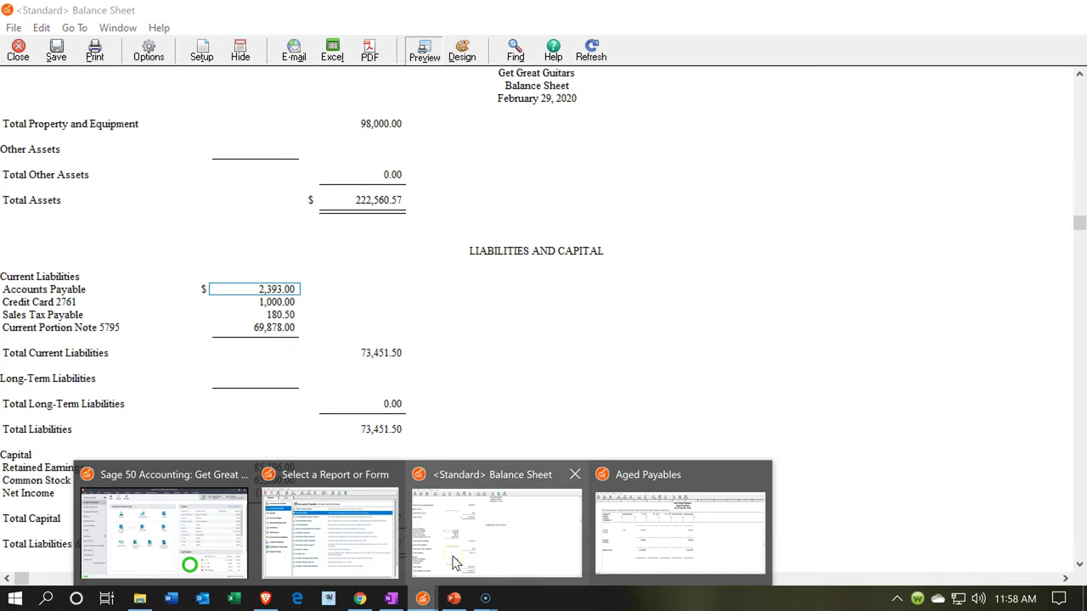
{"action": "left_click", "coordinate": [422, 597]}
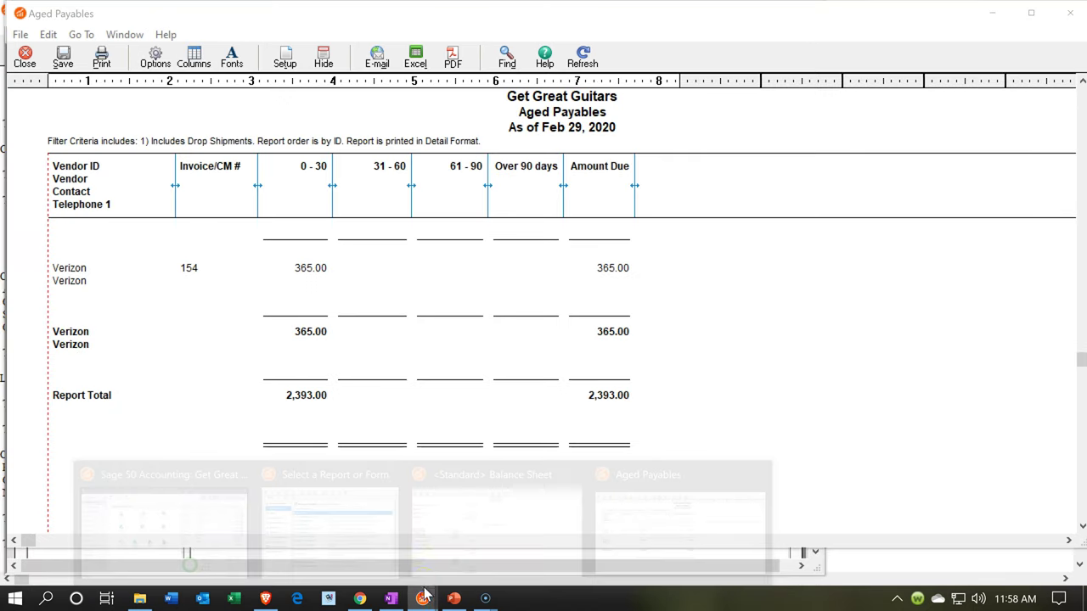
{"action": "left_click", "coordinate": [234, 399]}
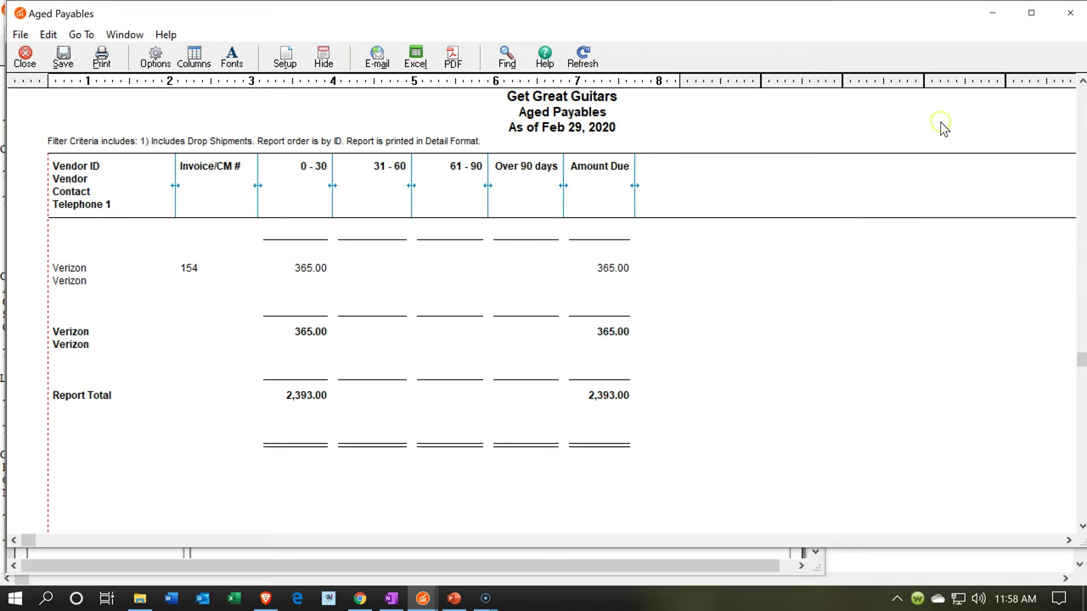
{"action": "left_click", "coordinate": [1068, 15]}
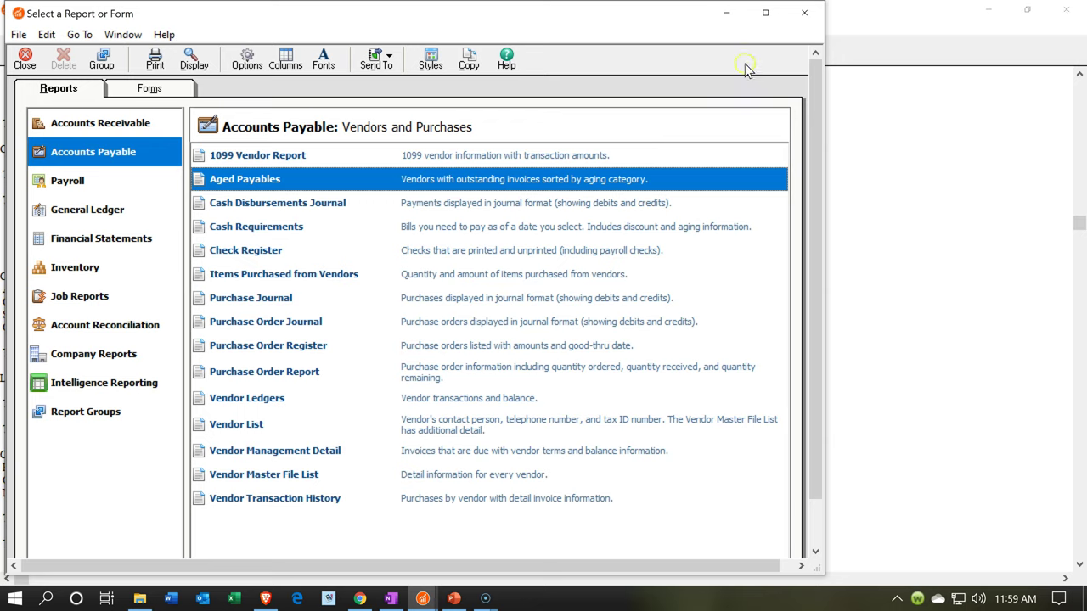
Step: Display the standard Income Statement for the current period without page numbers or zero amounts, in a maximized window
{"action": "left_click", "coordinate": [78, 241]}
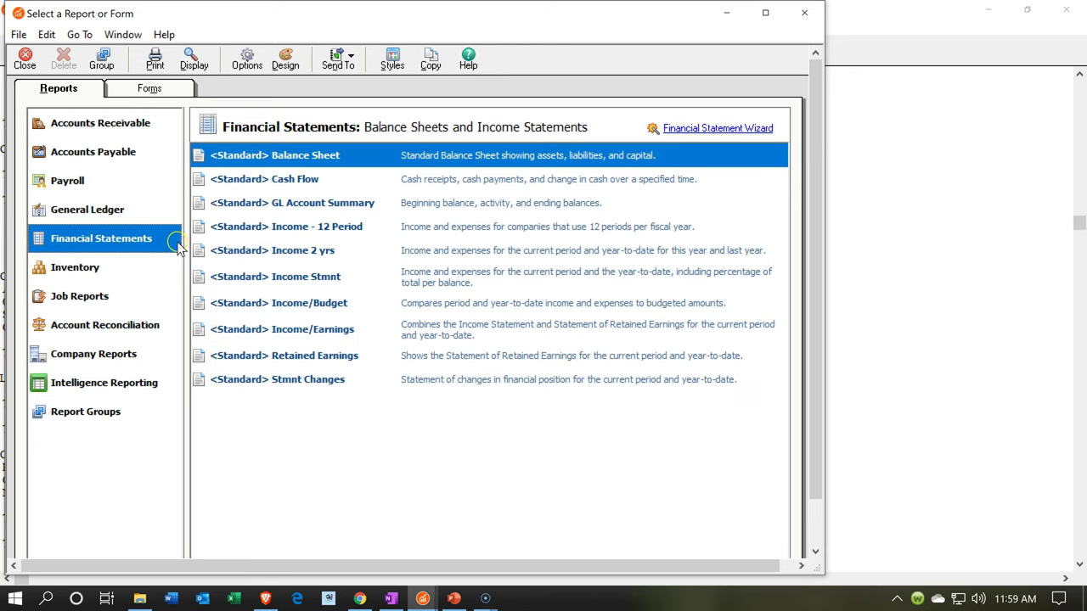
{"action": "double_click", "coordinate": [268, 279]}
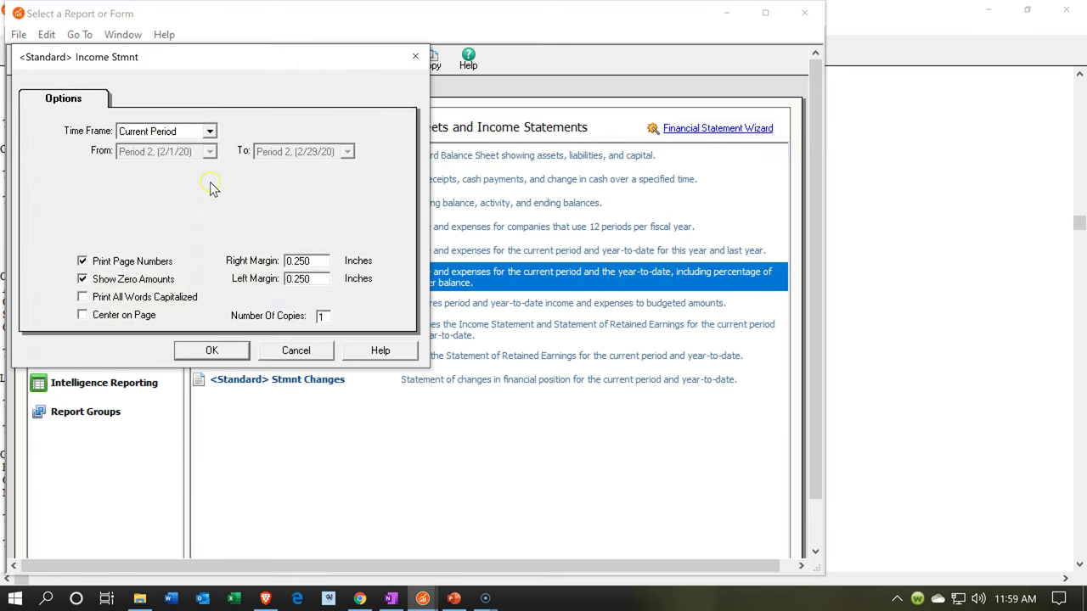
{"action": "left_click", "coordinate": [82, 261]}
{"action": "left_click", "coordinate": [83, 279]}
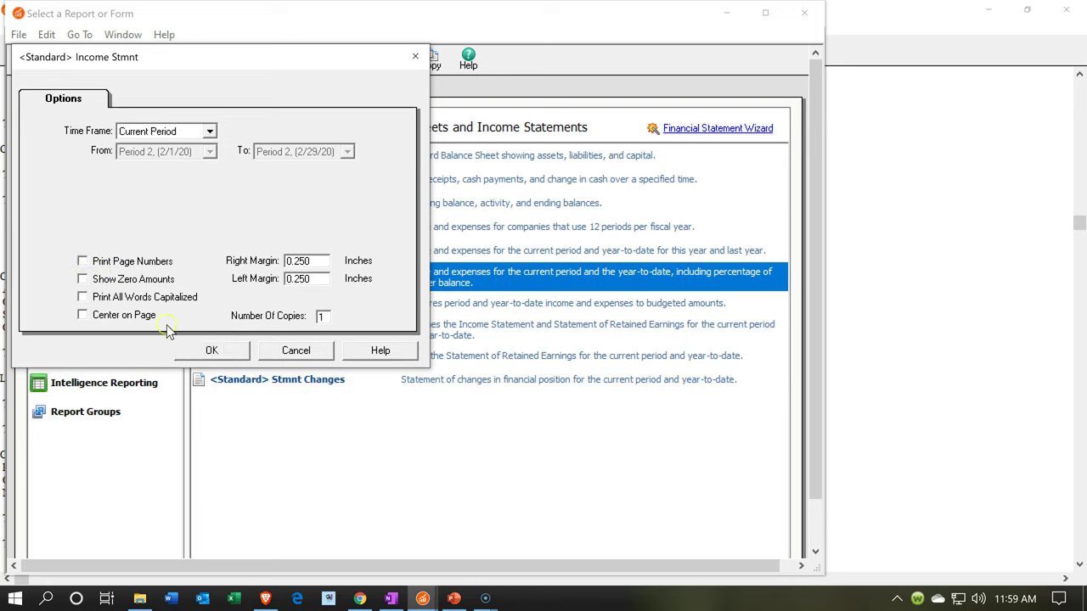
{"action": "left_click", "coordinate": [200, 356]}
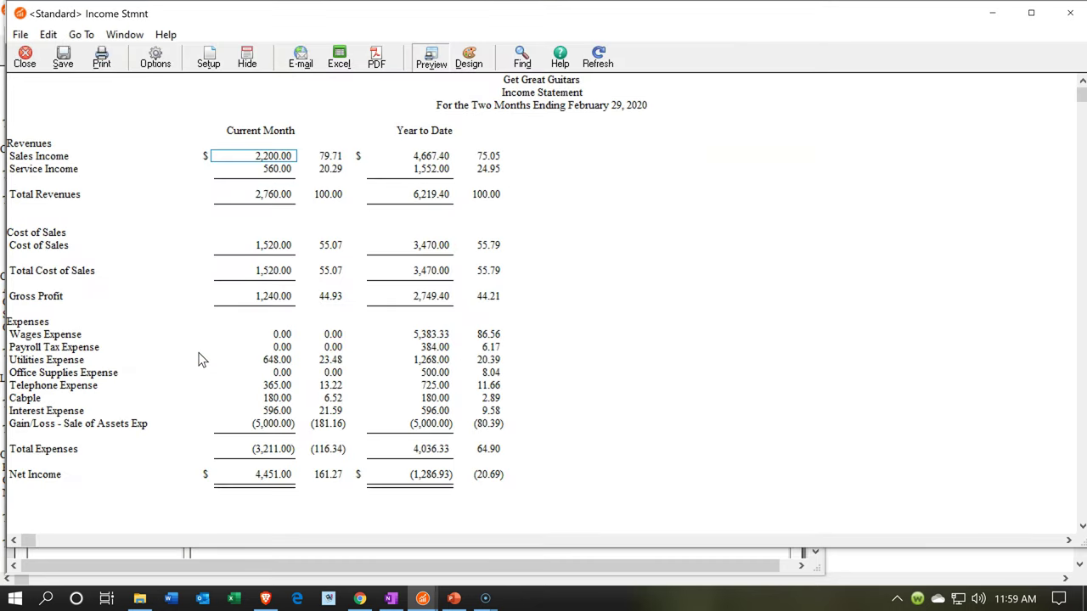
{"action": "left_click", "coordinate": [1027, 15]}
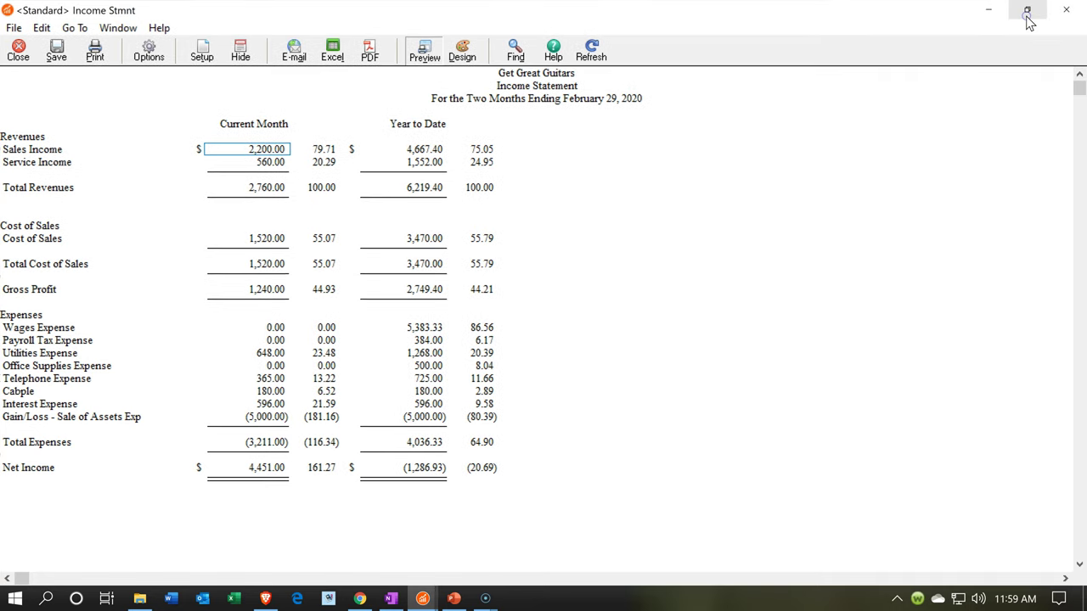
Step: Review the current-month expenses, trace Utilities Expense through its general ledger detail to the Edison bill, and close both detail windows
{"action": "left_click", "coordinate": [274, 379]}
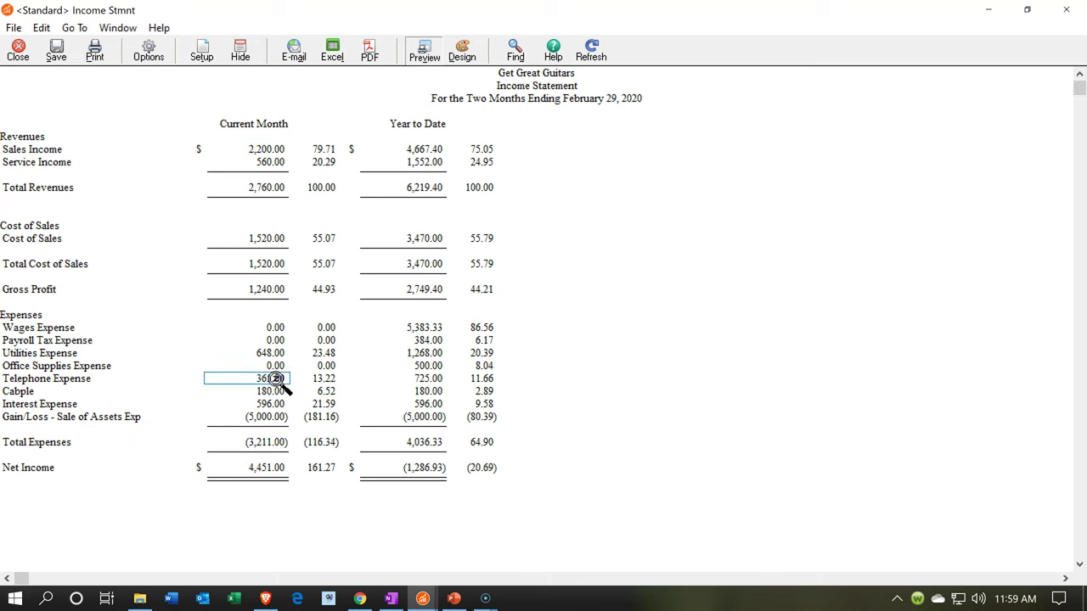
{"action": "left_click", "coordinate": [276, 392]}
{"action": "left_click", "coordinate": [274, 401]}
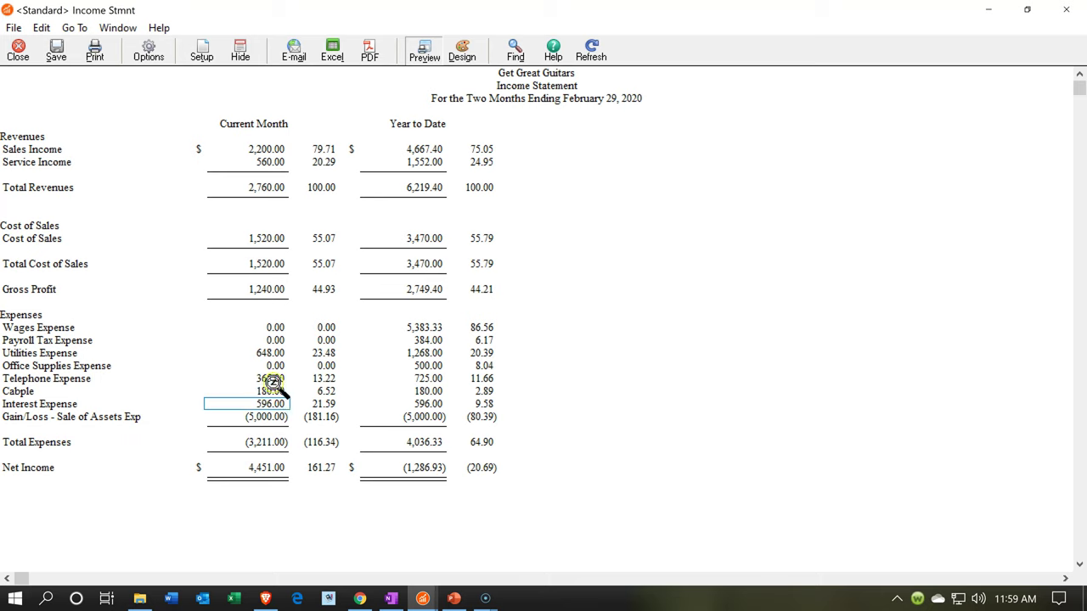
{"action": "double_click", "coordinate": [270, 353]}
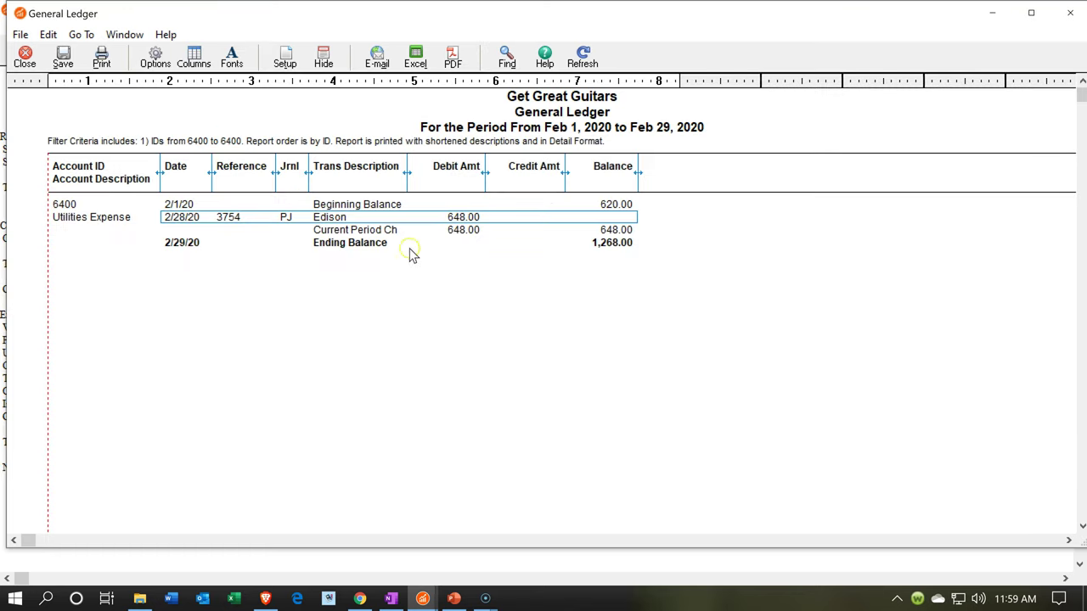
{"action": "double_click", "coordinate": [438, 221]}
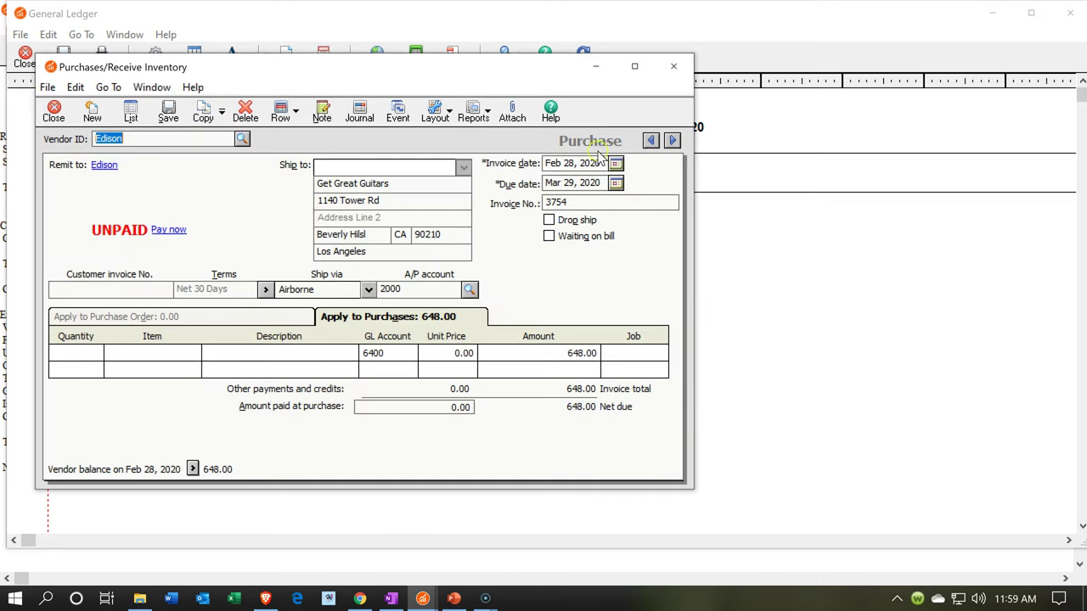
{"action": "left_click", "coordinate": [634, 66]}
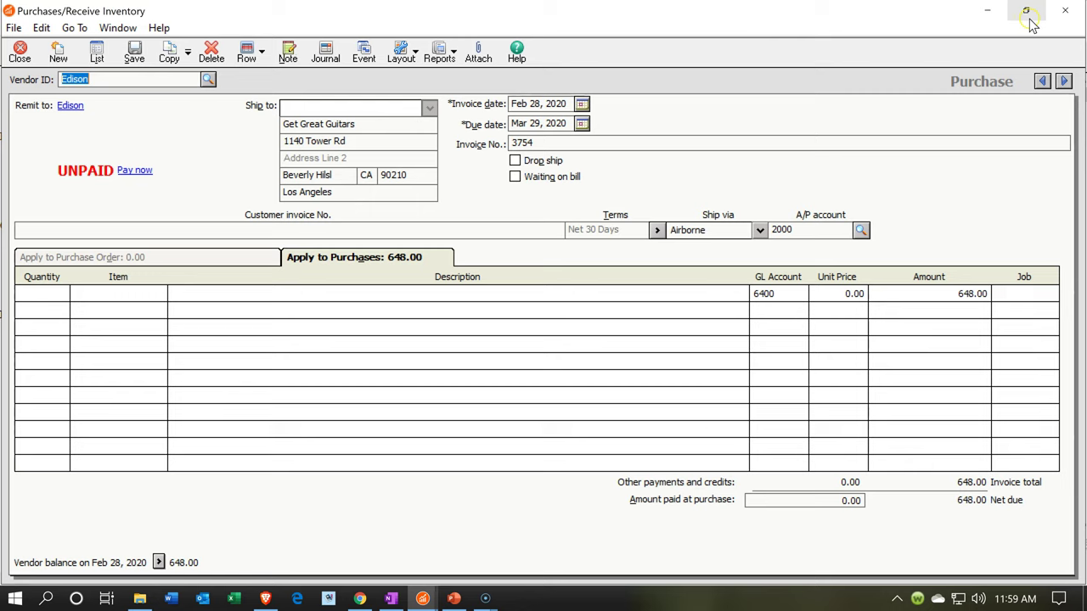
{"action": "left_click", "coordinate": [1062, 13]}
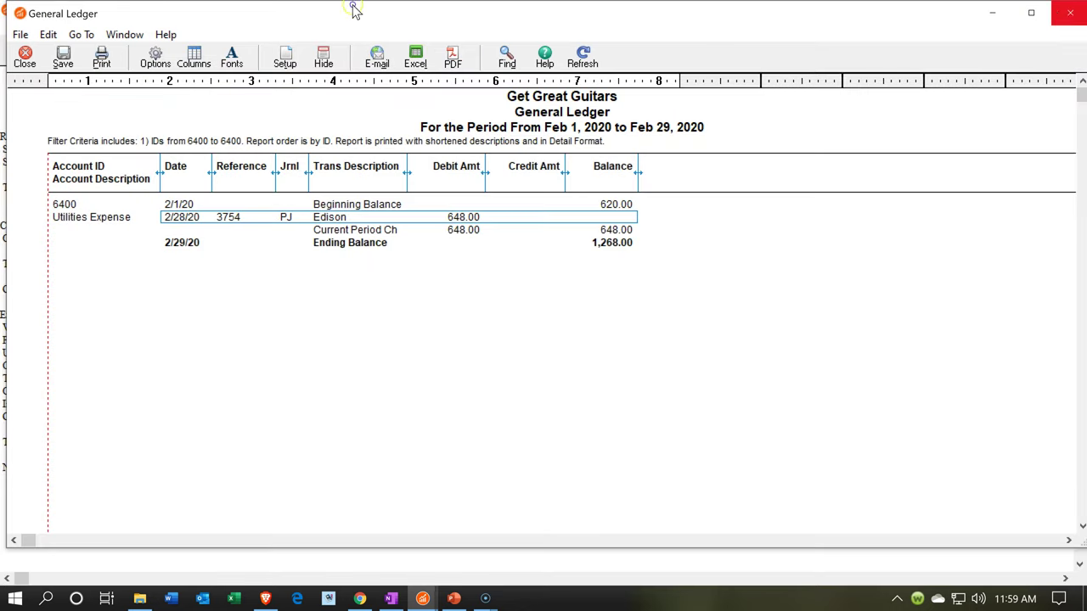
{"action": "left_click", "coordinate": [1062, 15]}
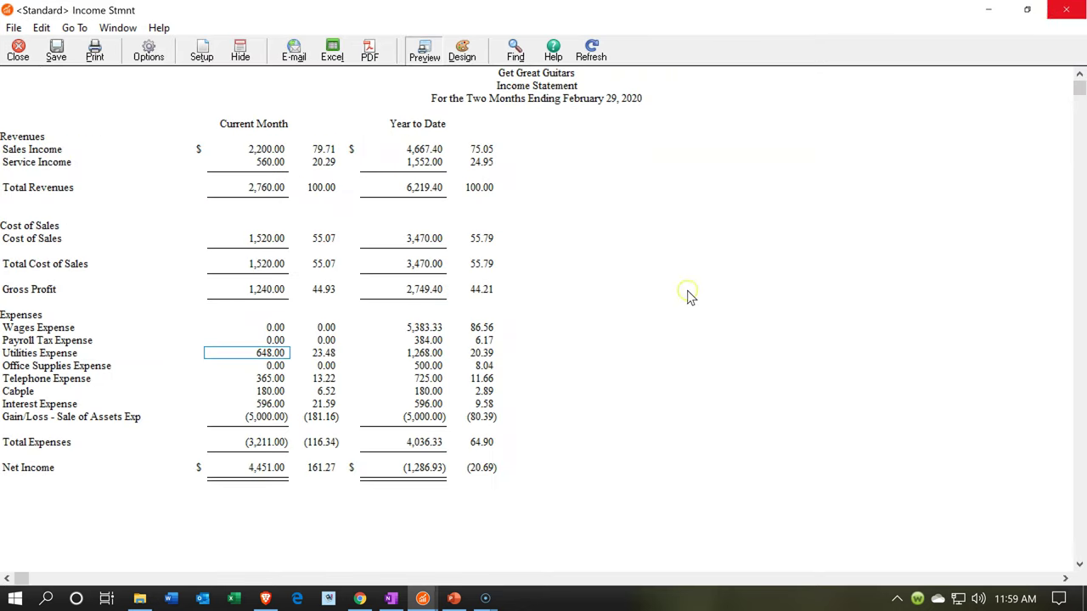
Step: Close the report selection window and review the Balance Sheet again, from liabilities and capital up to the checking account amount
{"action": "left_click", "coordinate": [425, 601]}
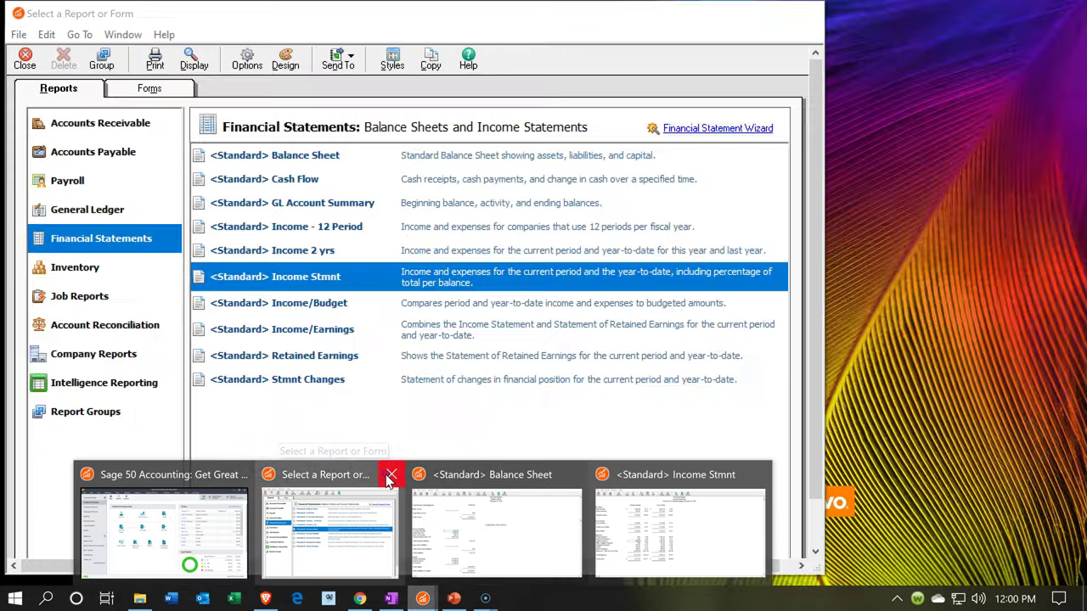
{"action": "left_click", "coordinate": [390, 475]}
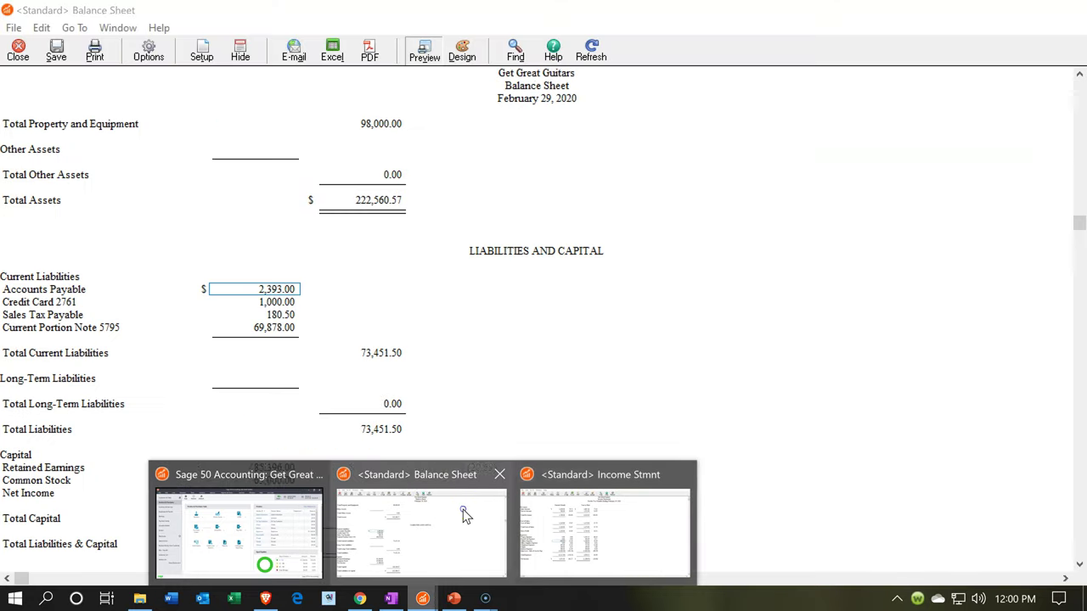
{"action": "left_click", "coordinate": [464, 516]}
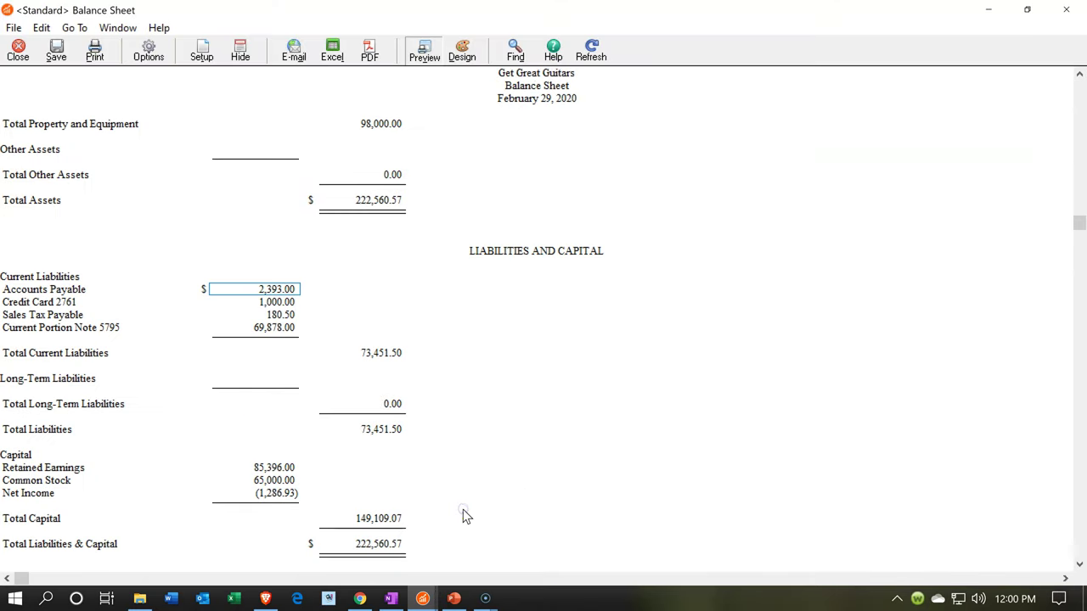
{"action": "scroll", "coordinate": [451, 369], "scroll_direction": "up", "scroll_amount": 1}
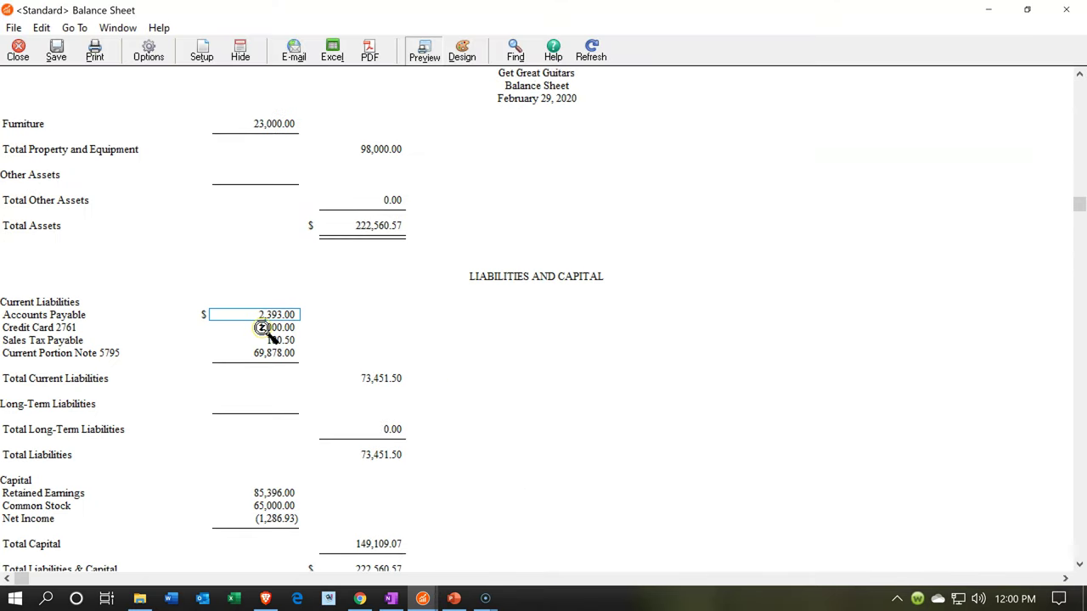
{"action": "scroll", "coordinate": [261, 328], "scroll_direction": "up", "scroll_amount": 6}
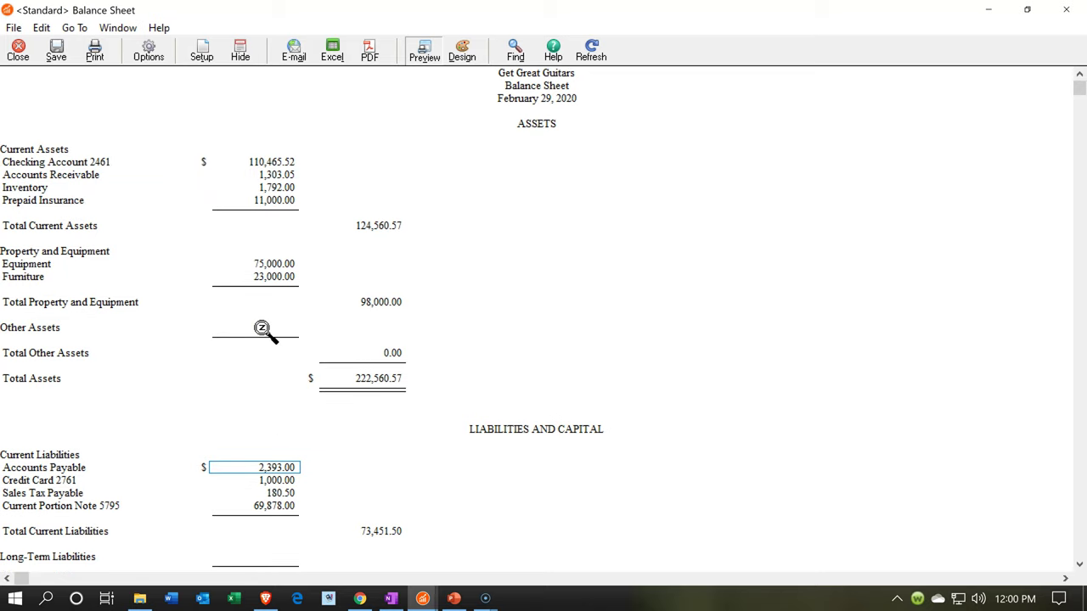
{"action": "left_click", "coordinate": [273, 162]}
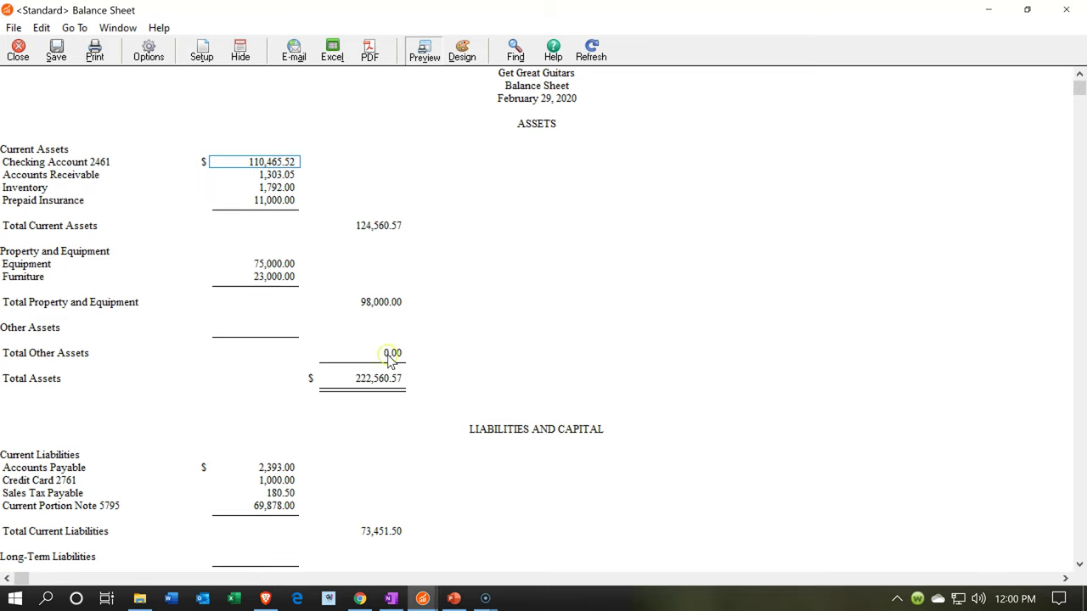
Step: Return to the Vendors & Purchases overview, start paying multiple bills, and set the check date to Feb 29, 2020
{"action": "mouse_move", "coordinate": [422, 601]}
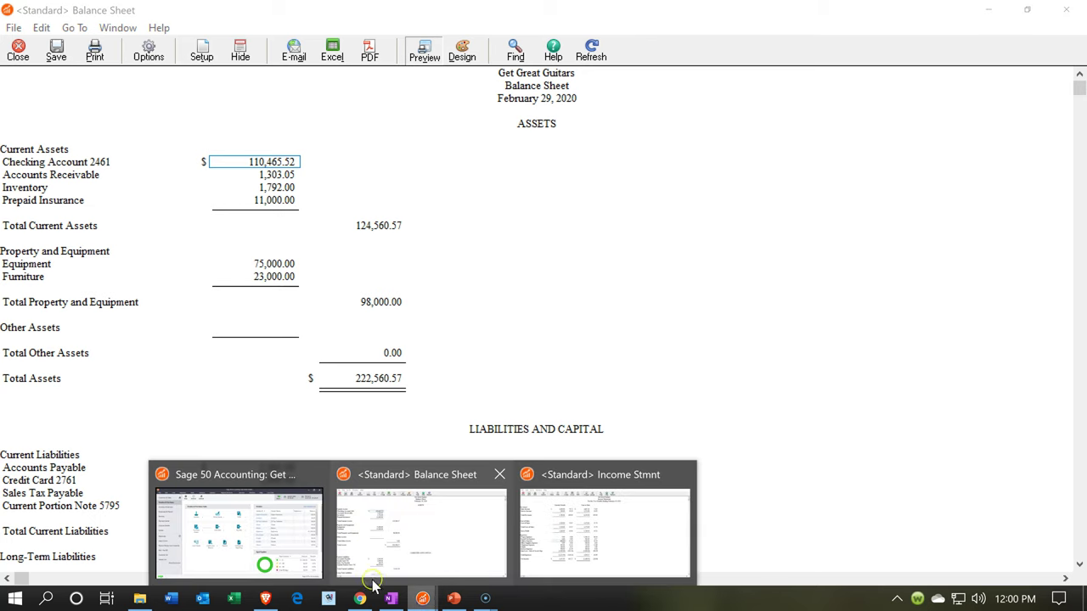
{"action": "mouse_move", "coordinate": [251, 549]}
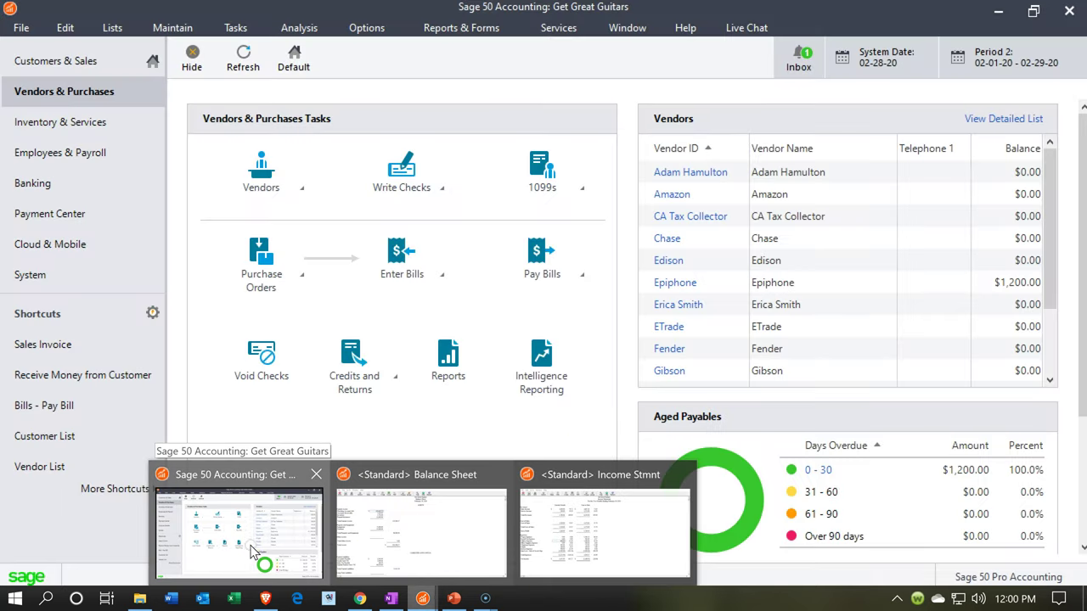
{"action": "left_click", "coordinate": [231, 468]}
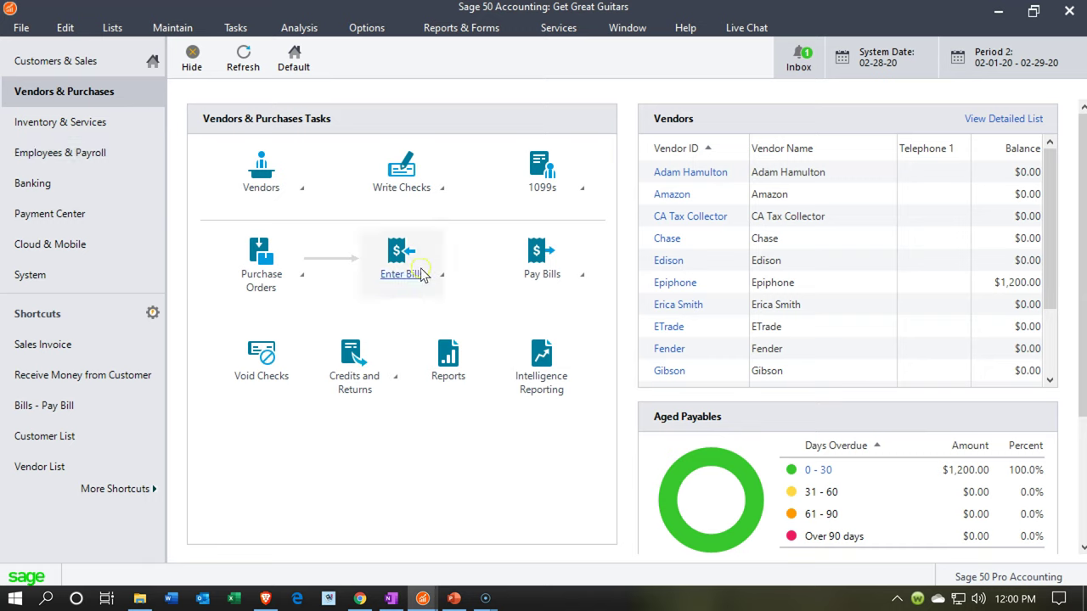
{"action": "left_click", "coordinate": [571, 284]}
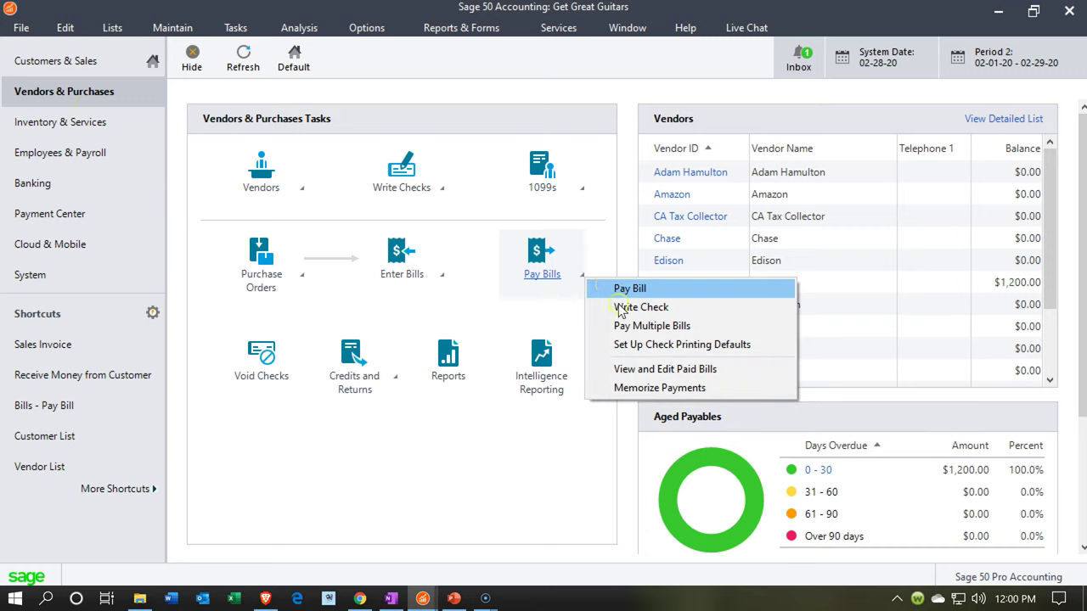
{"action": "left_click", "coordinate": [680, 329]}
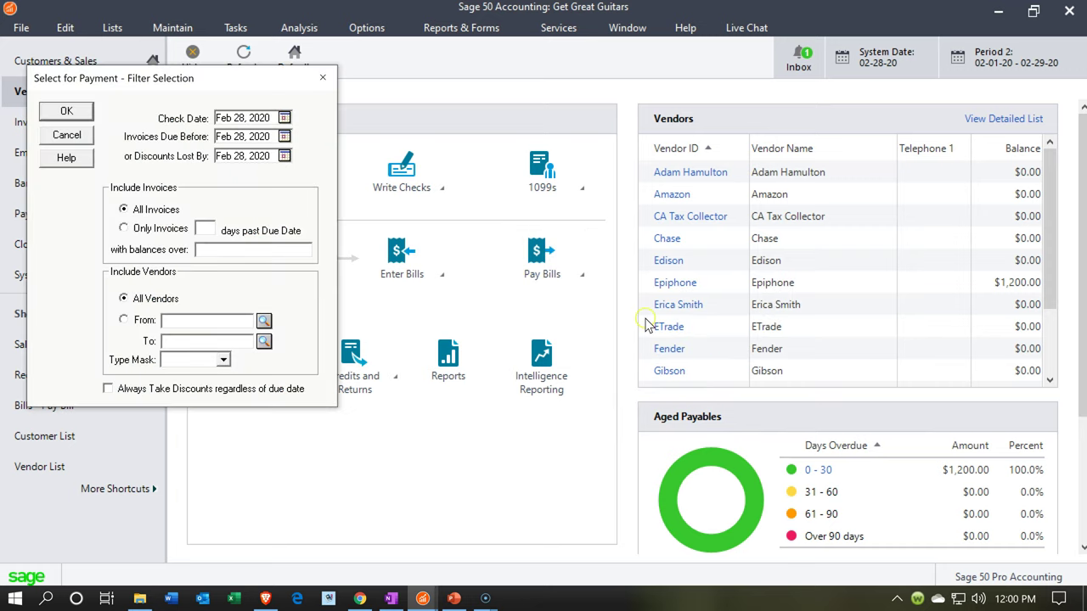
{"action": "left_click", "coordinate": [286, 118]}
{"action": "left_click", "coordinate": [286, 118]}
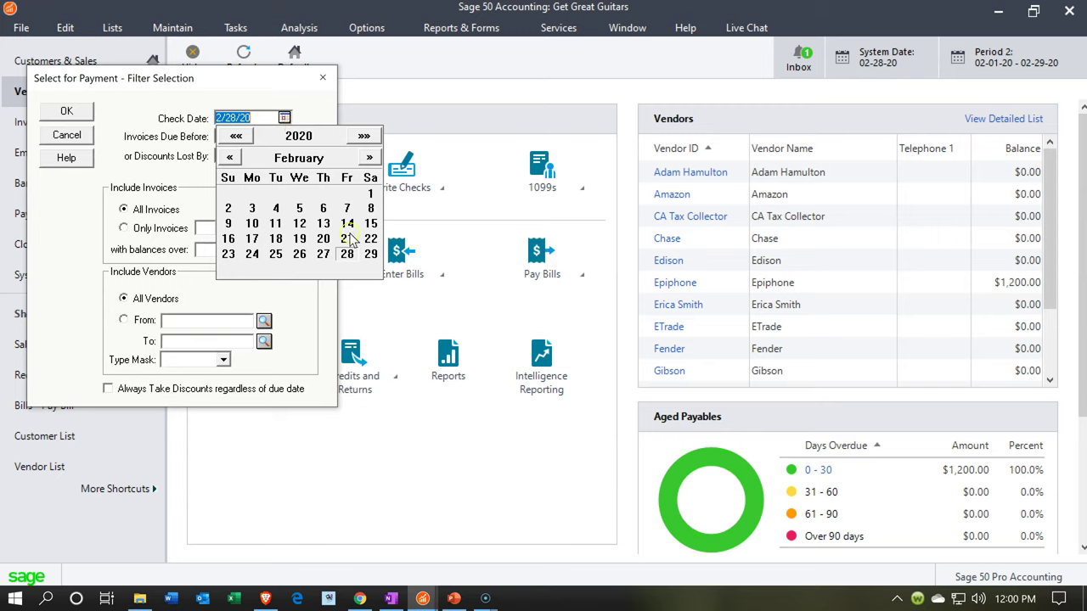
{"action": "left_click", "coordinate": [371, 253]}
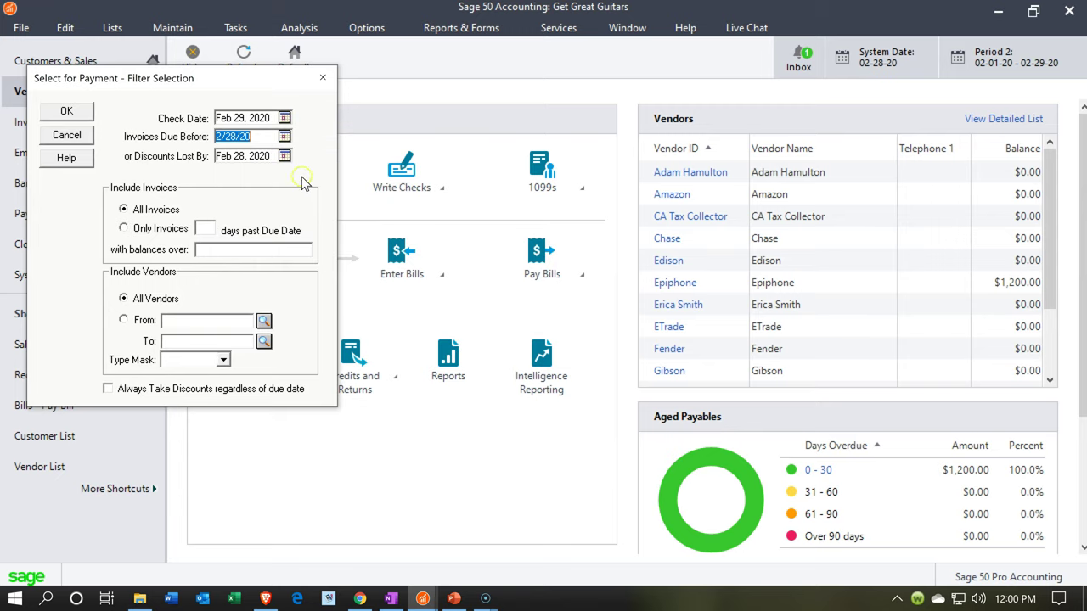
Step: Set the payment filter to include invoices due before Mar 31, 2020
{"action": "left_click", "coordinate": [285, 137]}
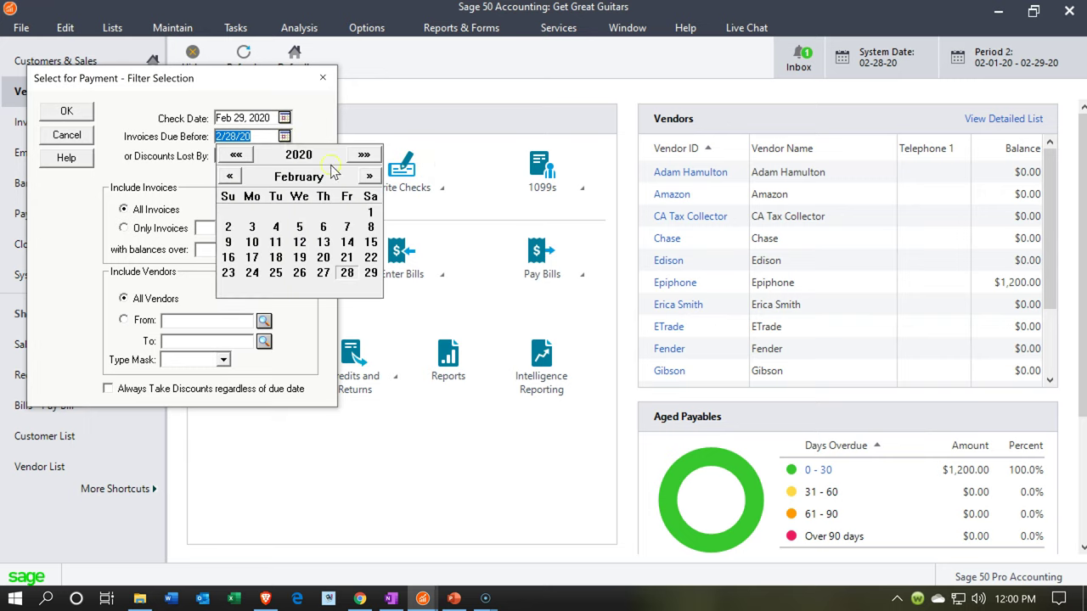
{"action": "left_click", "coordinate": [371, 179]}
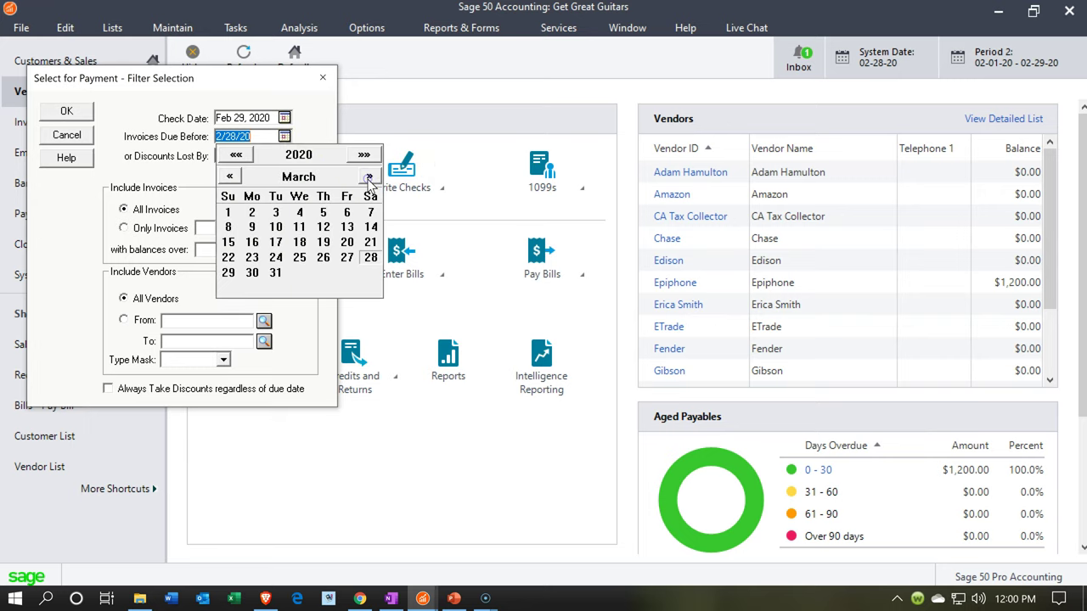
{"action": "left_click", "coordinate": [275, 272]}
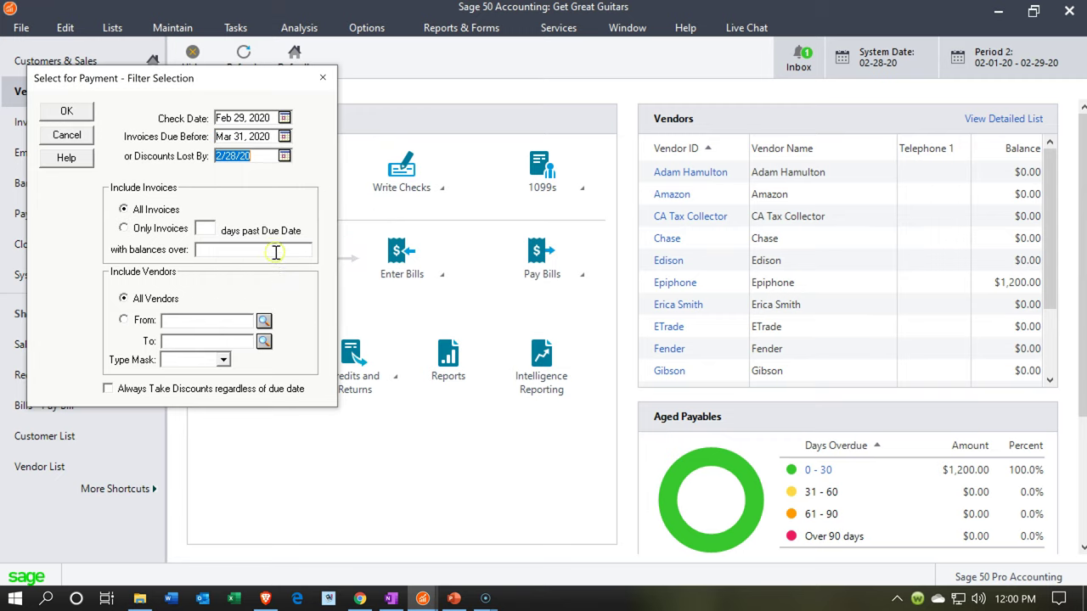
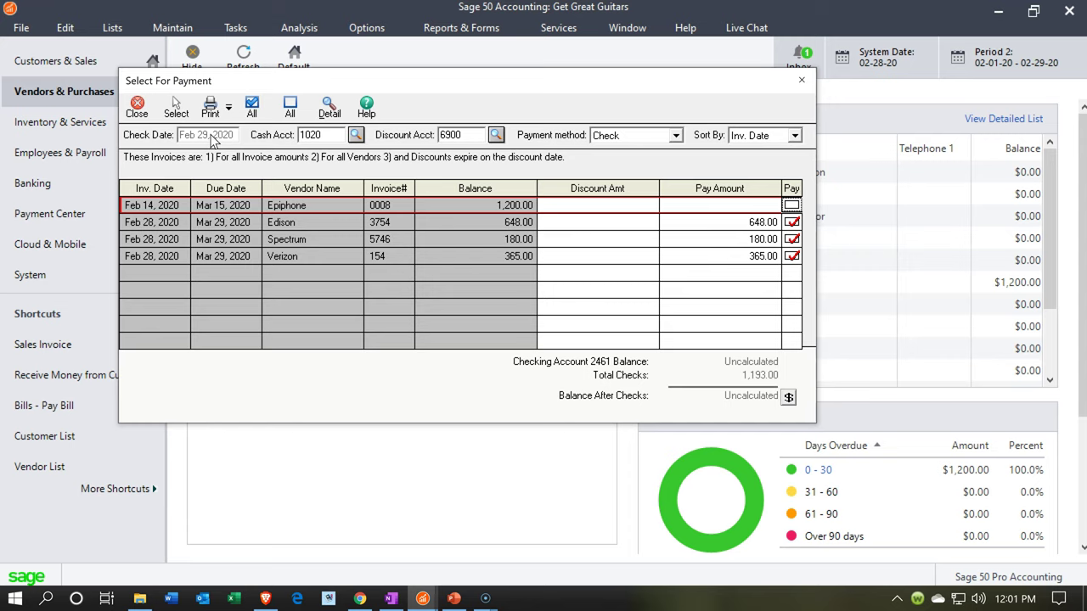
Step: Set the payment method for the selected bills to Cash, keeping cash account 1020 and sorting by invoice date
{"action": "left_click", "coordinate": [332, 135]}
{"action": "left_click", "coordinate": [355, 135]}
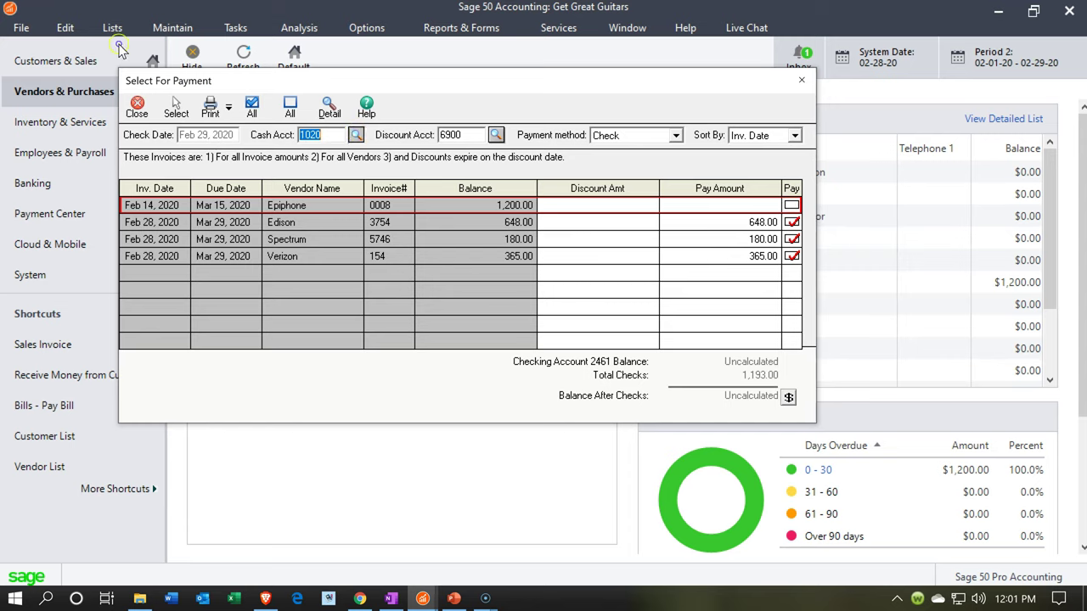
{"action": "left_click", "coordinate": [356, 135]}
{"action": "left_click", "coordinate": [677, 136]}
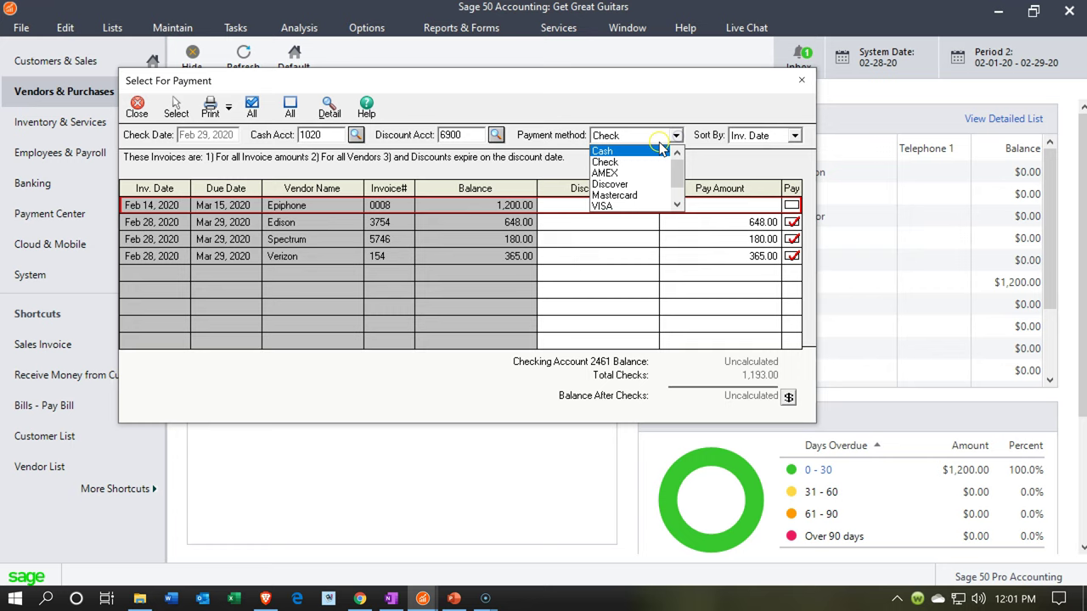
{"action": "left_click", "coordinate": [655, 151]}
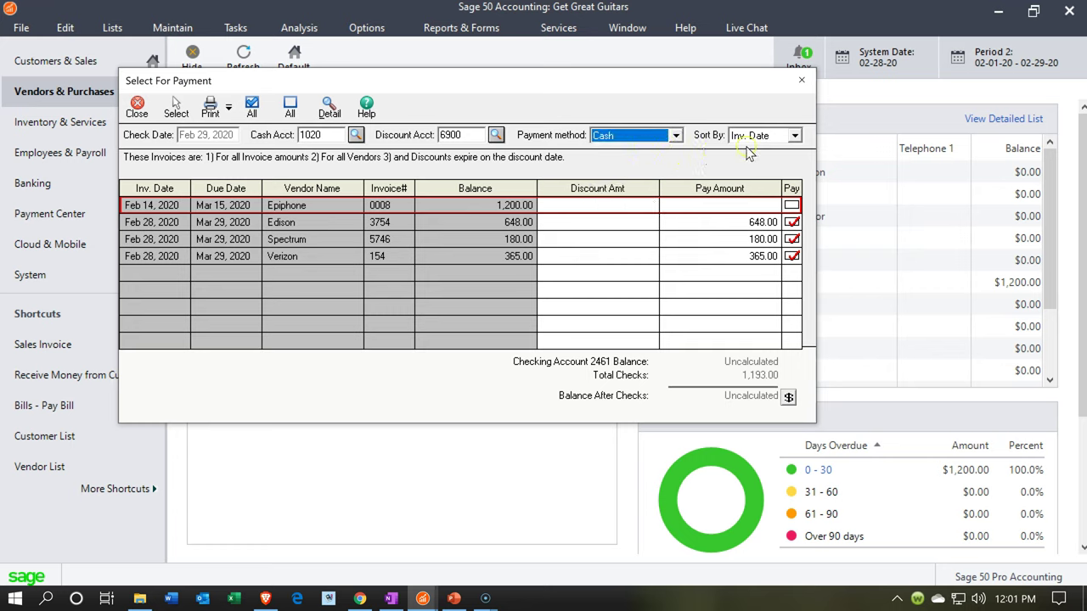
{"action": "left_click", "coordinate": [793, 136]}
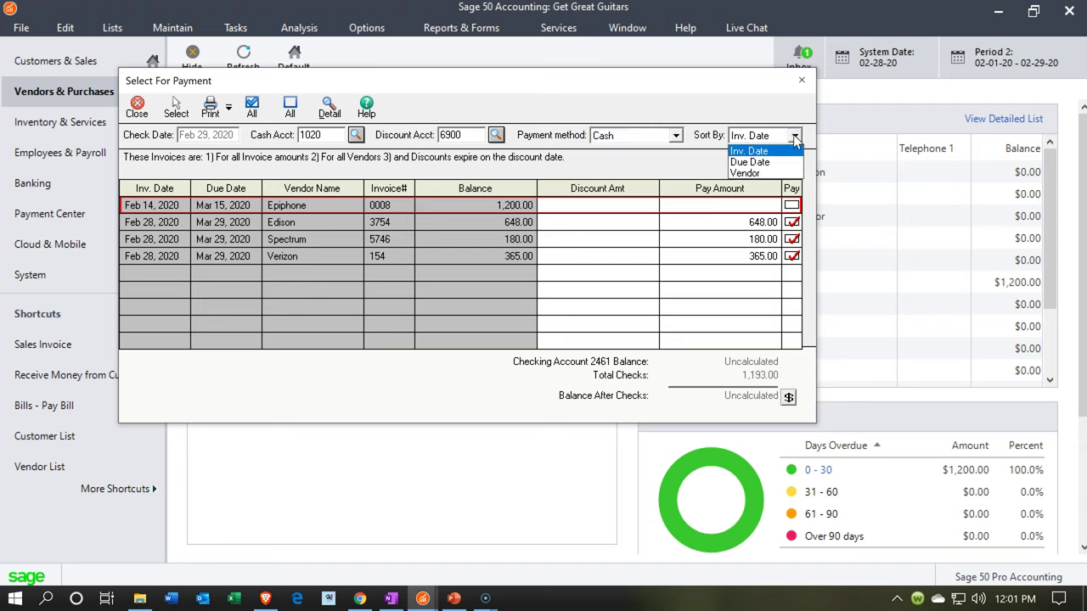
{"action": "left_click", "coordinate": [795, 138]}
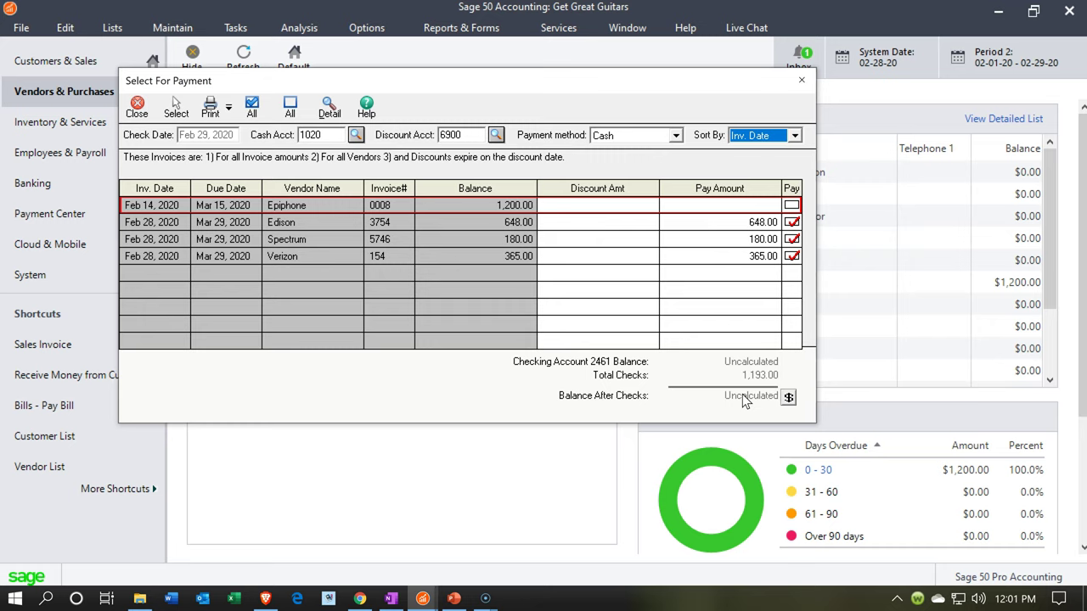
{"action": "left_click", "coordinate": [616, 311]}
{"action": "left_click", "coordinate": [582, 310]}
{"action": "left_click", "coordinate": [594, 272]}
{"action": "left_click", "coordinate": [266, 189]}
Step: Print the disbursement checks for the selected bills with first check number 0003, and accept assigning the check numbers
{"action": "left_click", "coordinate": [210, 106]}
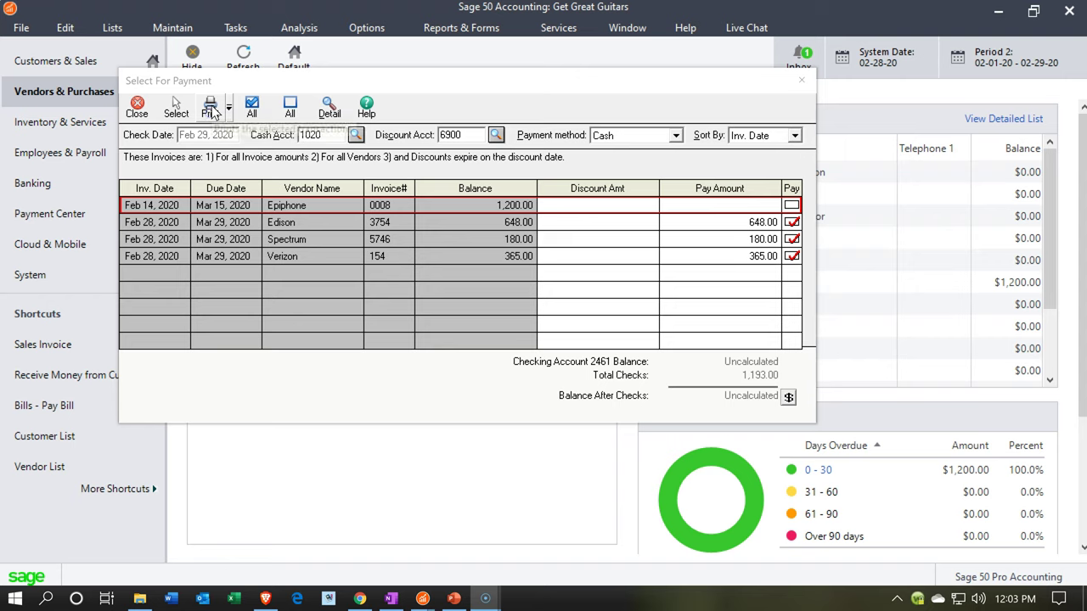
{"action": "left_click", "coordinate": [244, 161]}
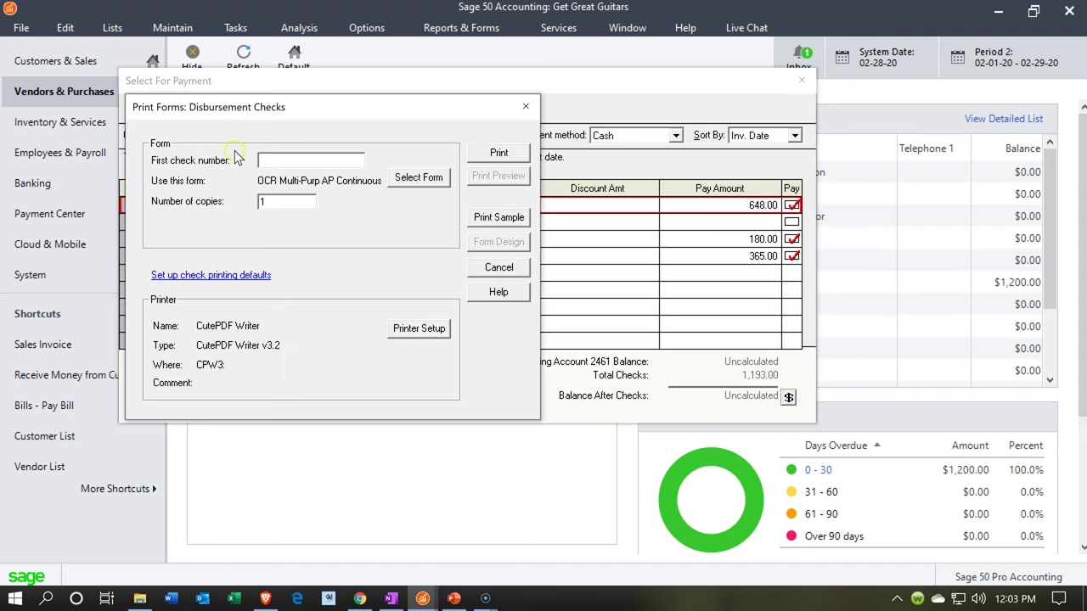
{"action": "left_click", "coordinate": [281, 161]}
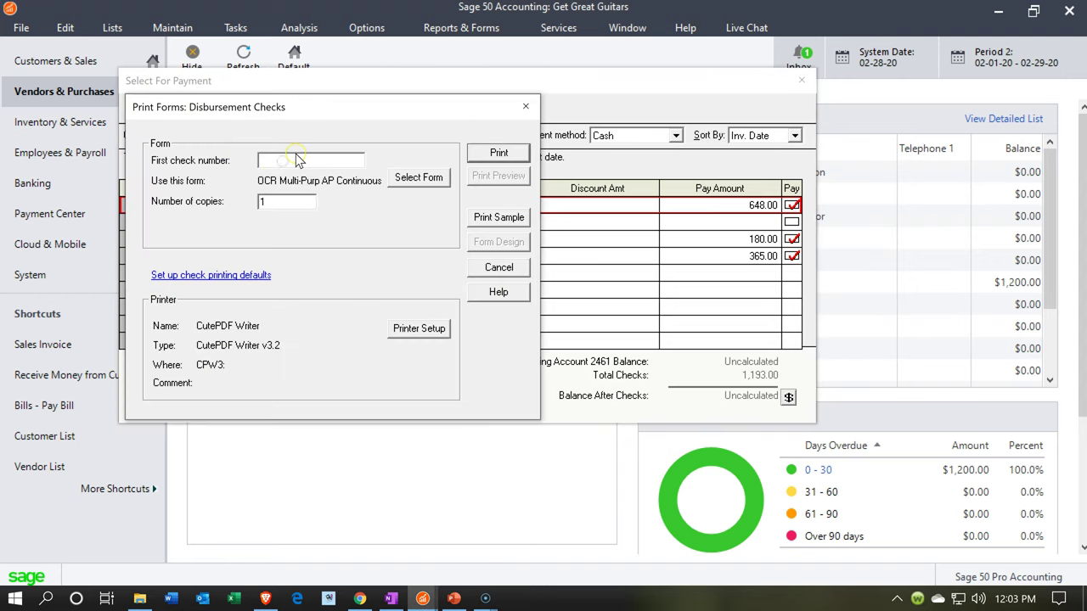
{"action": "type", "text": "011"}
{"action": "key", "text": "BackSpace"}
{"action": "key", "text": "BackSpace"}
{"action": "type", "text": "003"}
{"action": "left_click", "coordinate": [494, 157]}
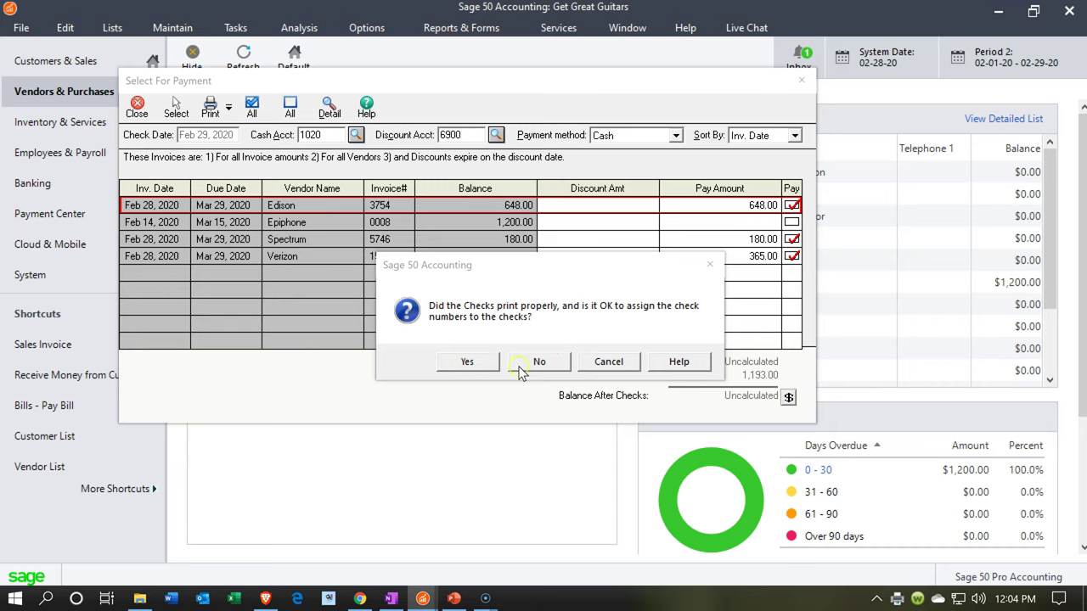
{"action": "left_click", "coordinate": [467, 361]}
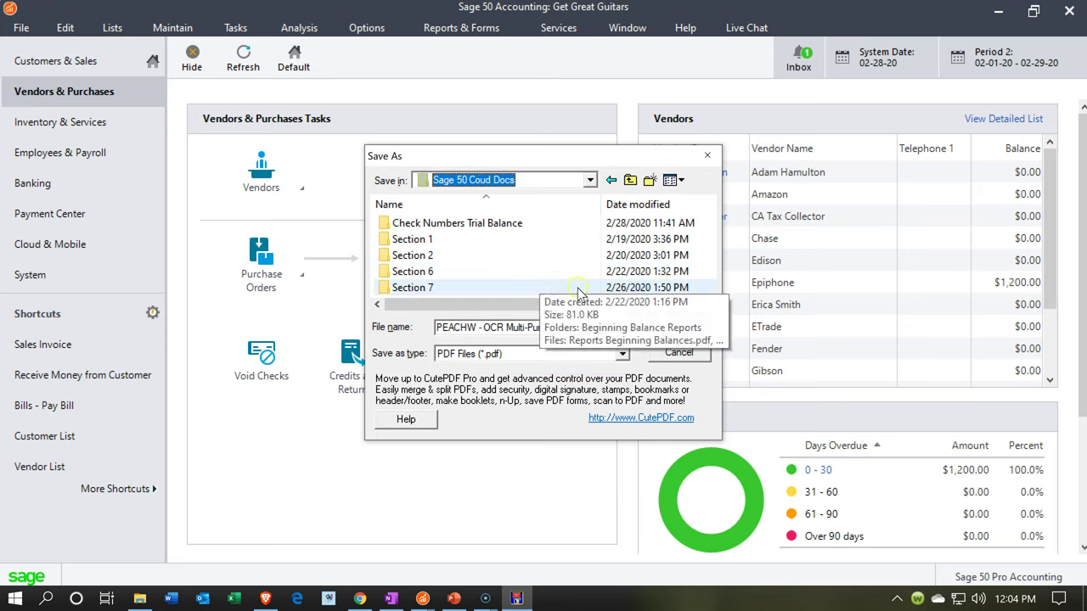
Step: Create a new folder named Section 8 inside Sage 50 Coud Docs for the printed checks
{"action": "right_click", "coordinate": [578, 293]}
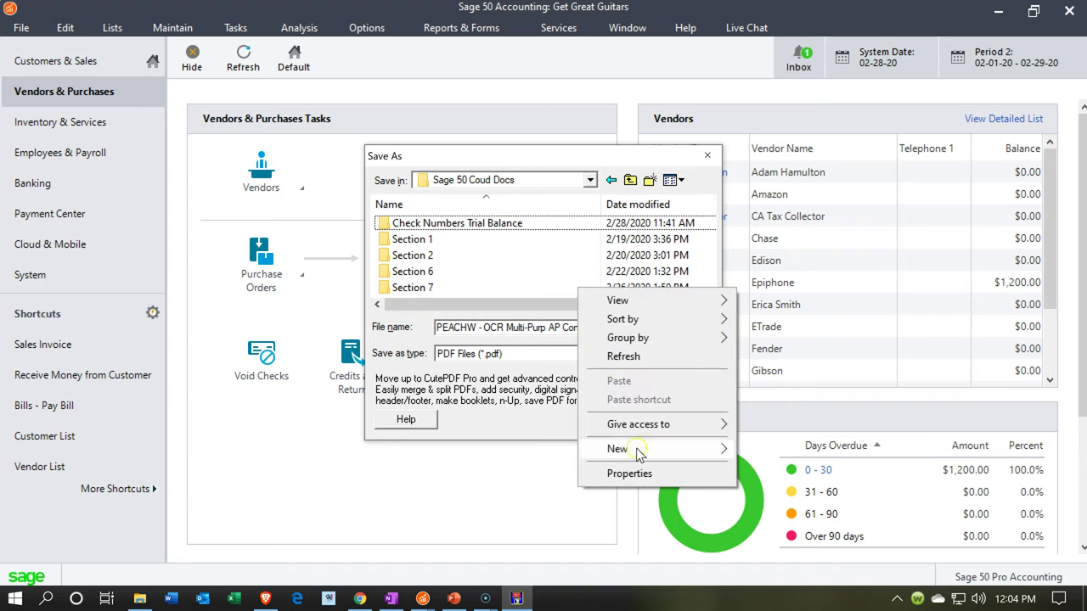
{"action": "mouse_move", "coordinate": [617, 448]}
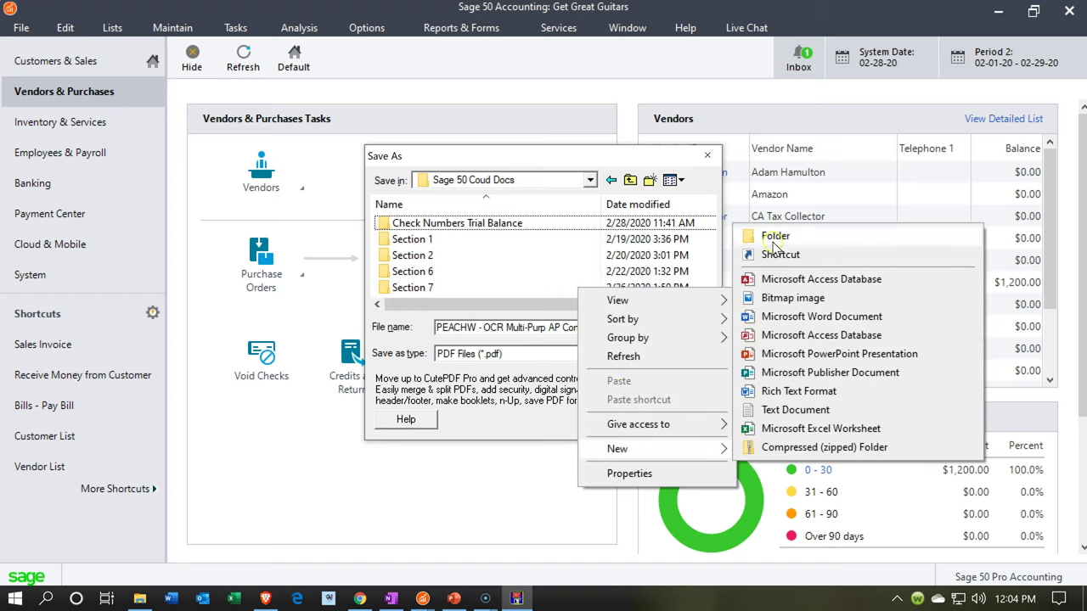
{"action": "left_click", "coordinate": [762, 238]}
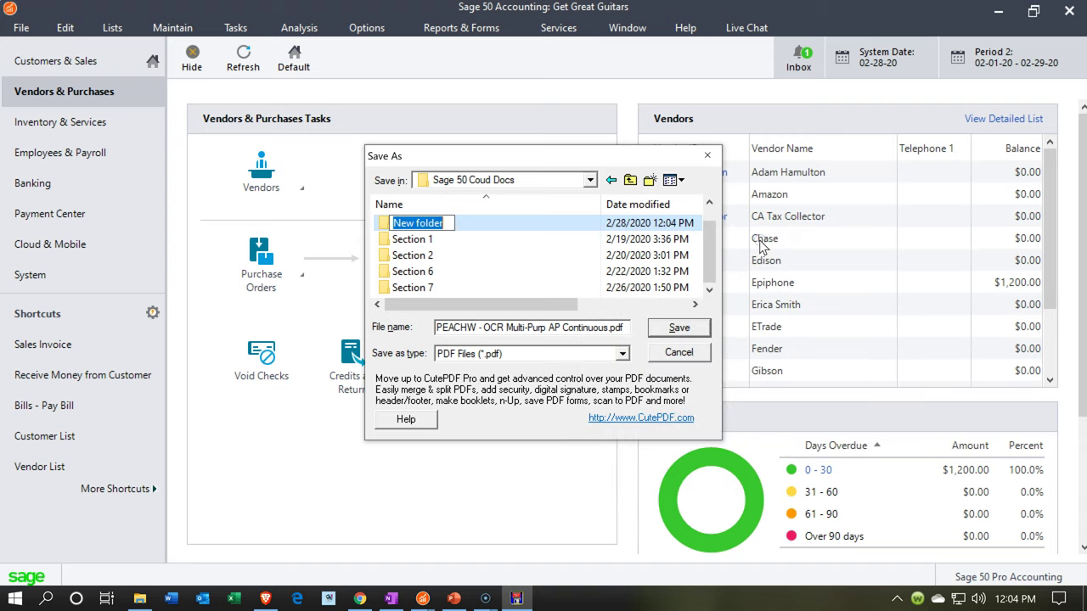
{"action": "type", "text": "Sec"}
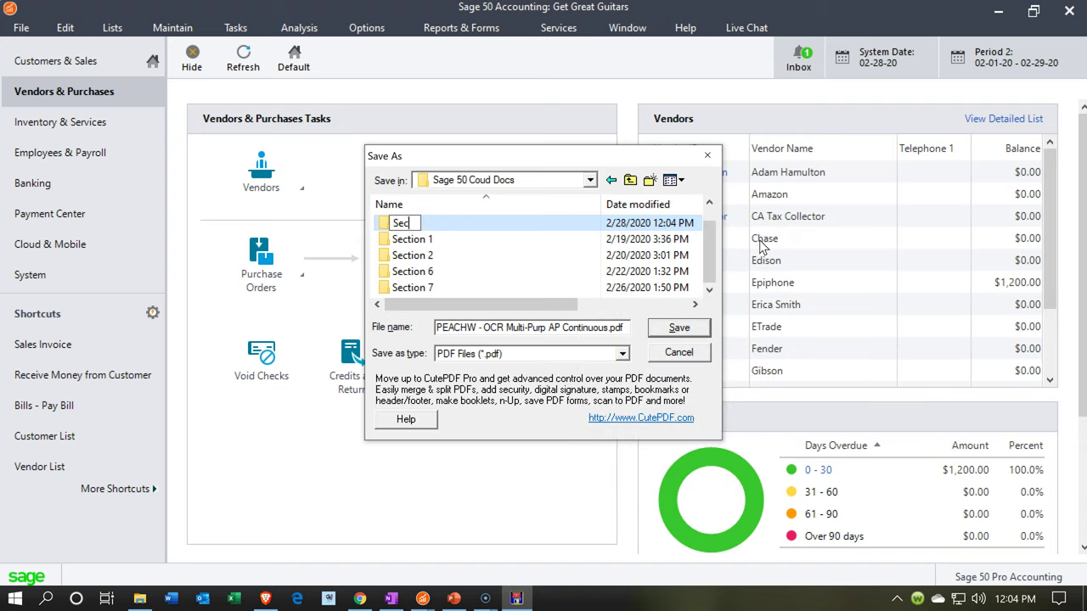
{"action": "type", "text": "tion 8"}
{"action": "left_click", "coordinate": [481, 271]}
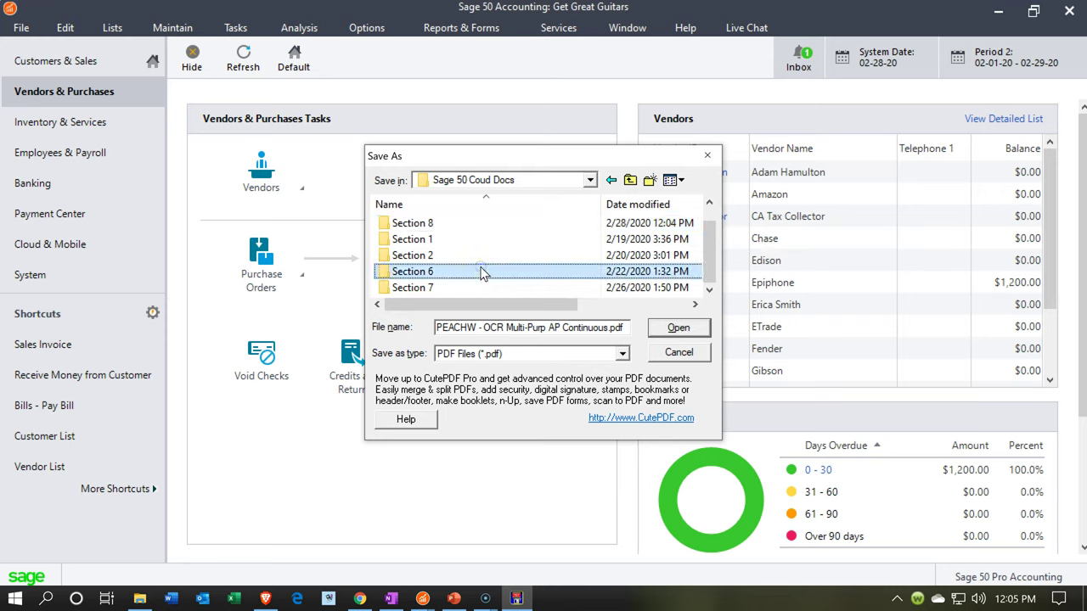
Step: Save the checks PDF in the Section 8 folder under its suggested file name
{"action": "double_click", "coordinate": [414, 224]}
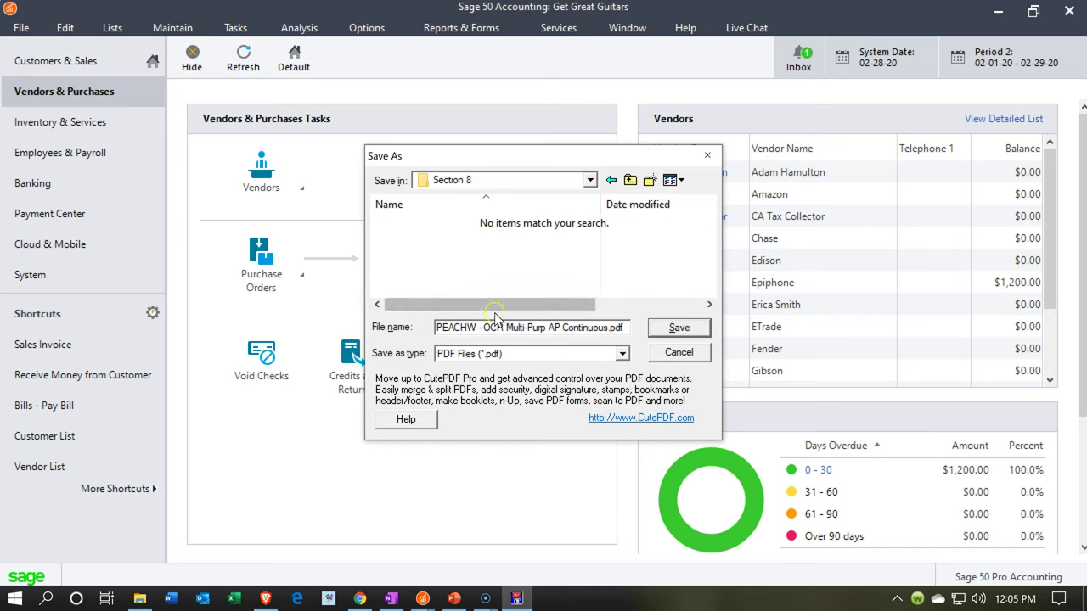
{"action": "left_click", "coordinate": [548, 327]}
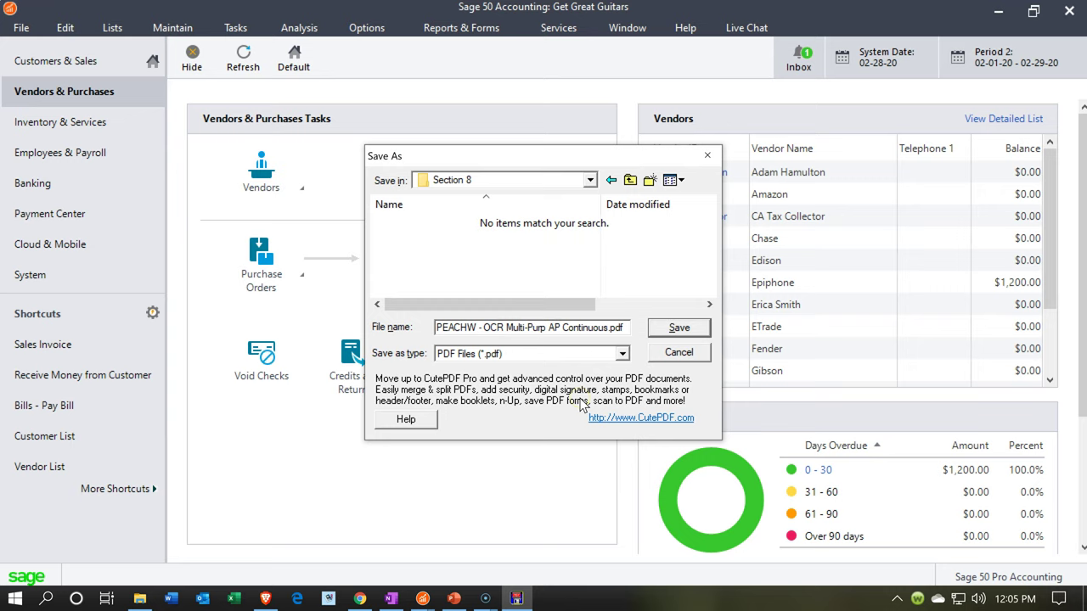
{"action": "left_click", "coordinate": [660, 337]}
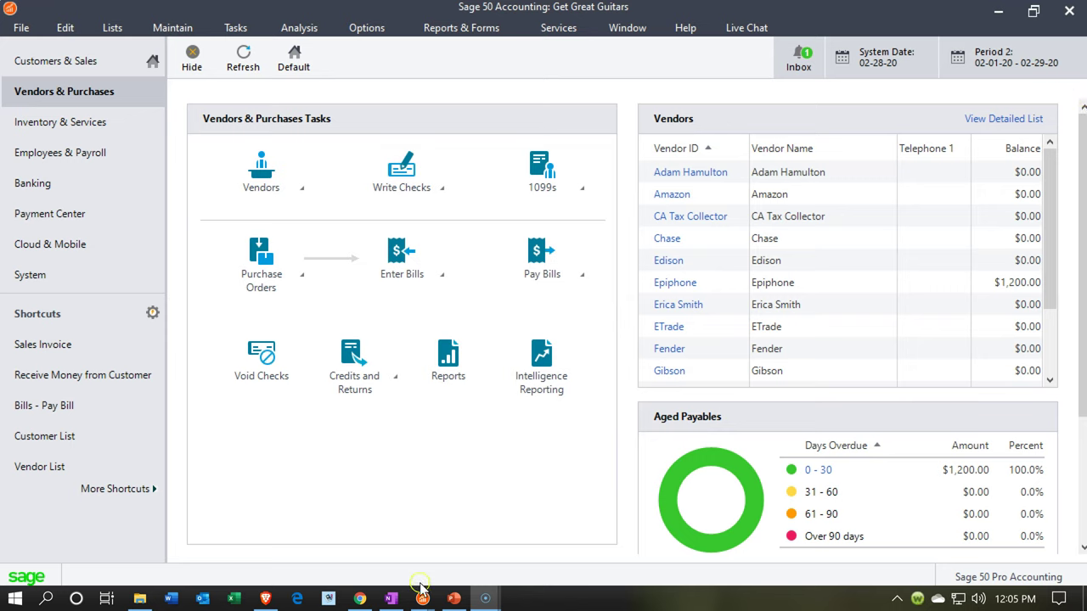
Step: Open the checking account's general ledger detail from the Balance Sheet and examine the Edison, Spectrum and Verizon payments
{"action": "mouse_move", "coordinate": [424, 598]}
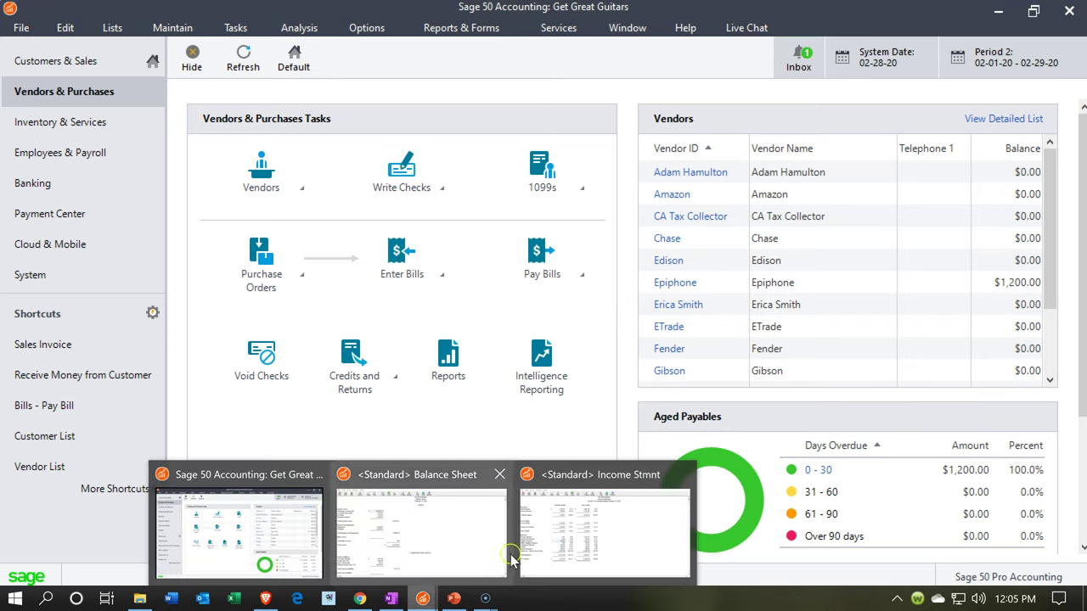
{"action": "left_click", "coordinate": [472, 544]}
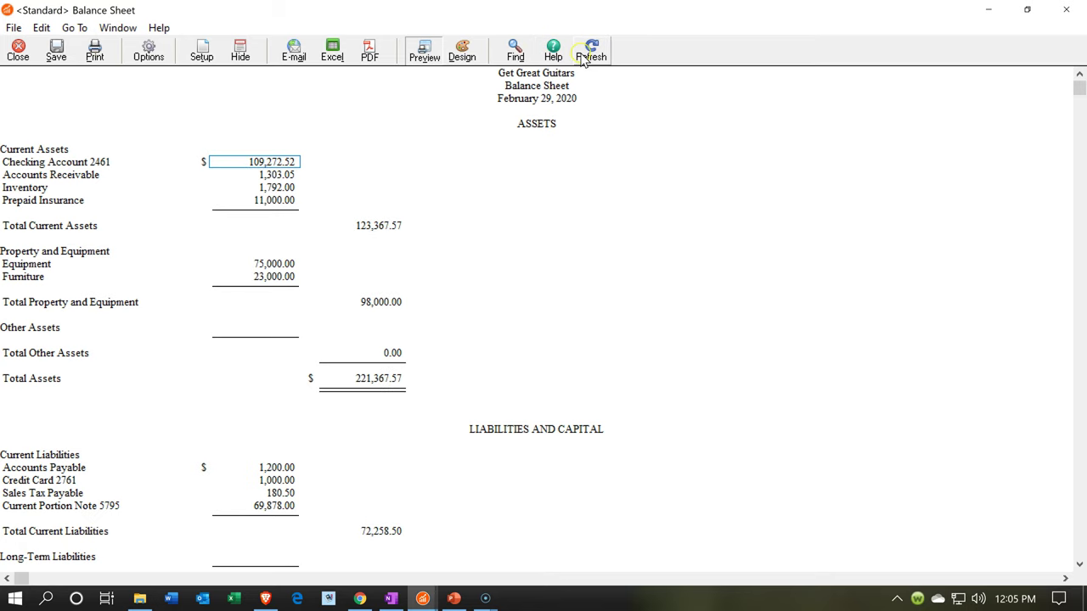
{"action": "double_click", "coordinate": [280, 166]}
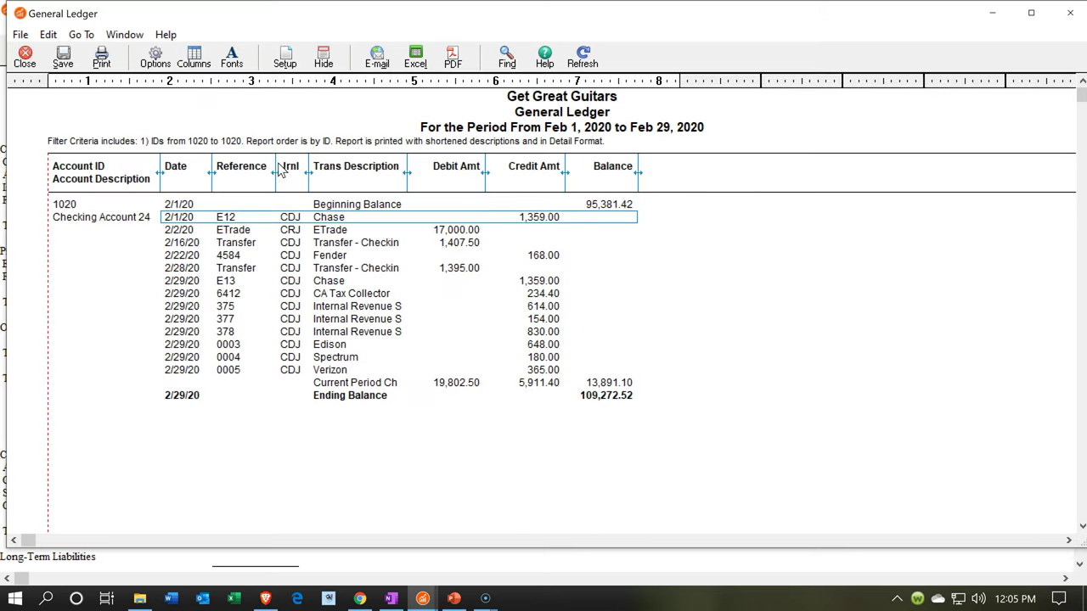
{"action": "left_click", "coordinate": [538, 343]}
{"action": "left_click", "coordinate": [547, 357]}
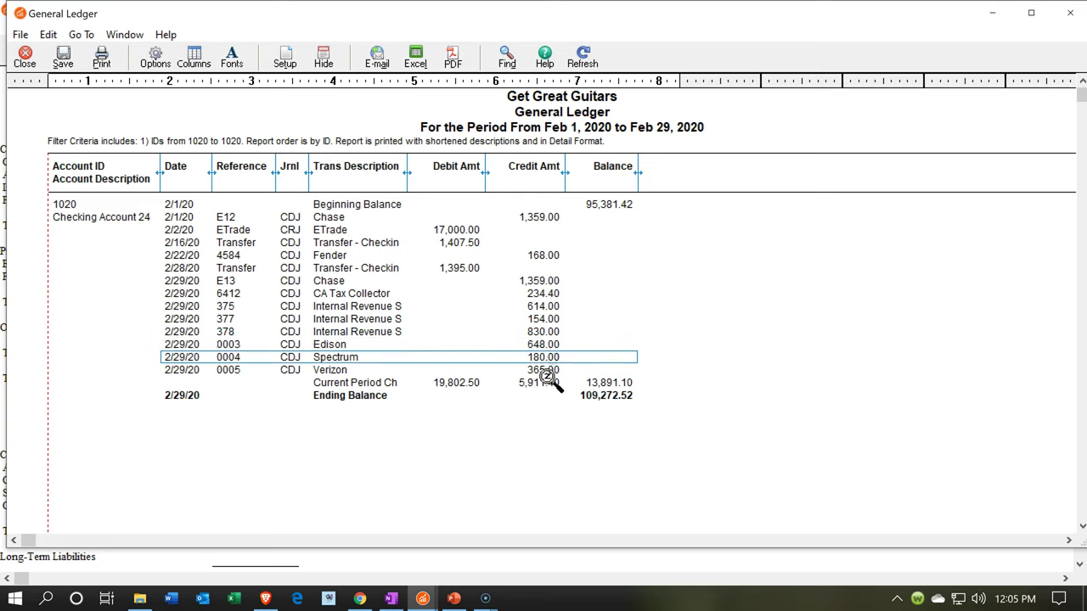
{"action": "left_click", "coordinate": [547, 372]}
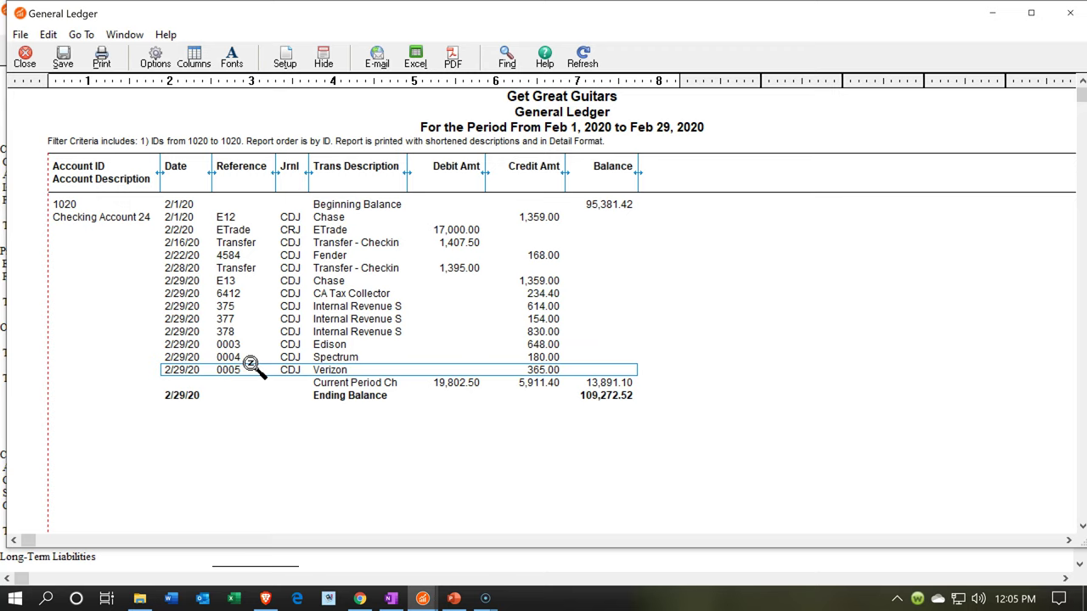
{"action": "left_click", "coordinate": [540, 334]}
{"action": "double_click", "coordinate": [539, 338]}
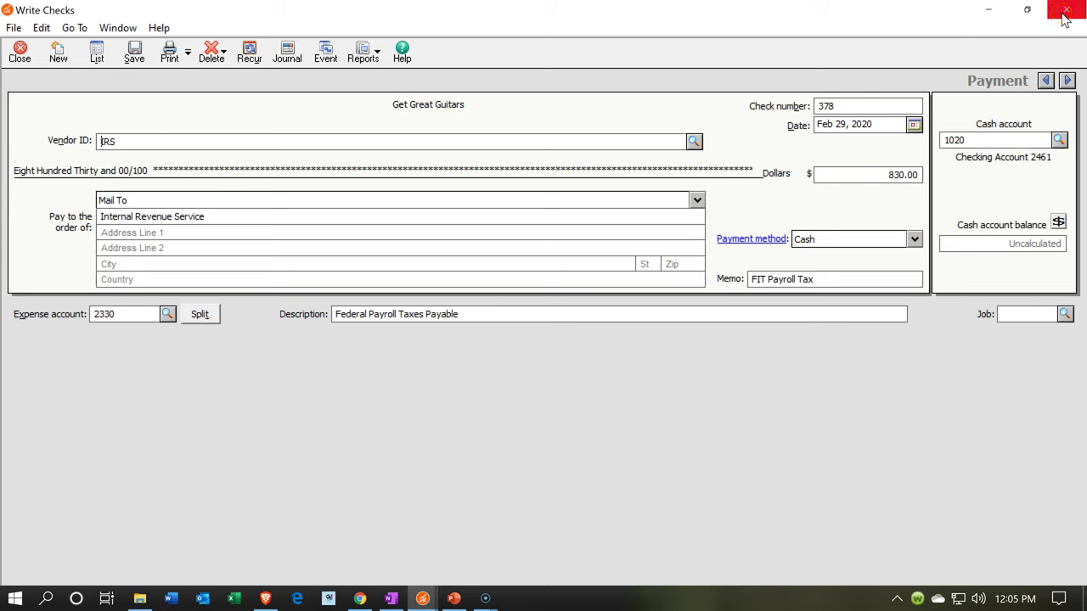
{"action": "key", "text": "Escape"}
Step: Open the Edison payment from the checking ledger, review it in a maximized window, and close both the payment and the ledger
{"action": "left_click", "coordinate": [548, 344]}
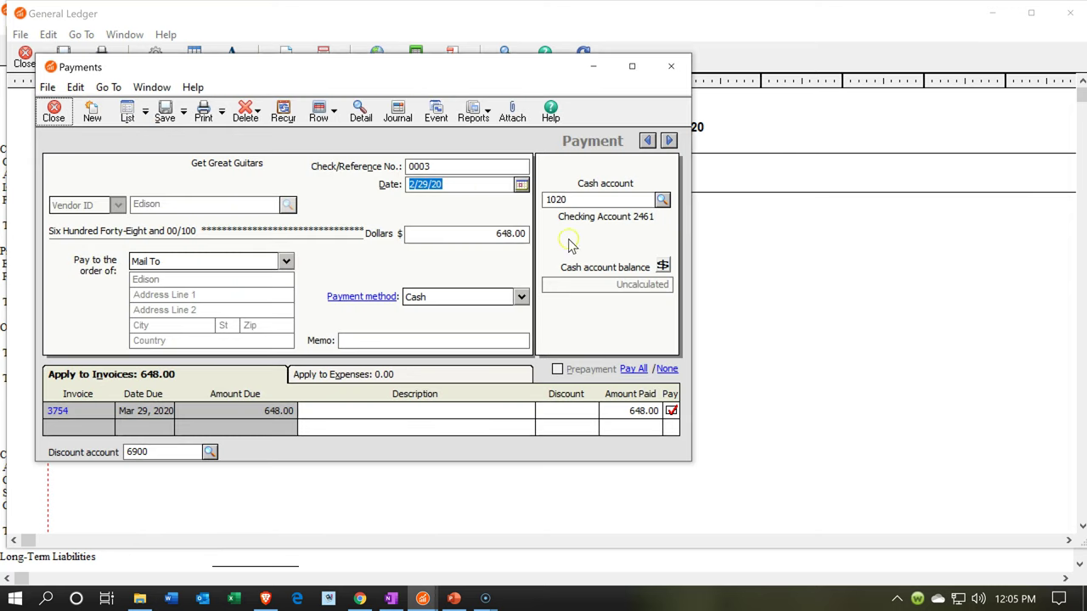
{"action": "left_click", "coordinate": [667, 68]}
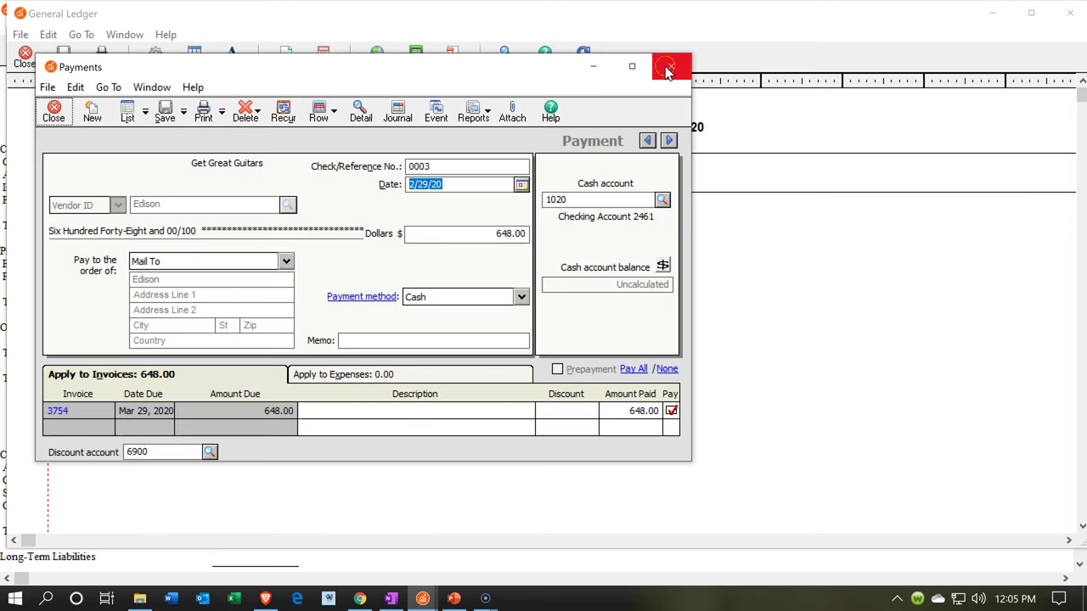
{"action": "left_click", "coordinate": [636, 67]}
{"action": "left_click", "coordinate": [567, 212]}
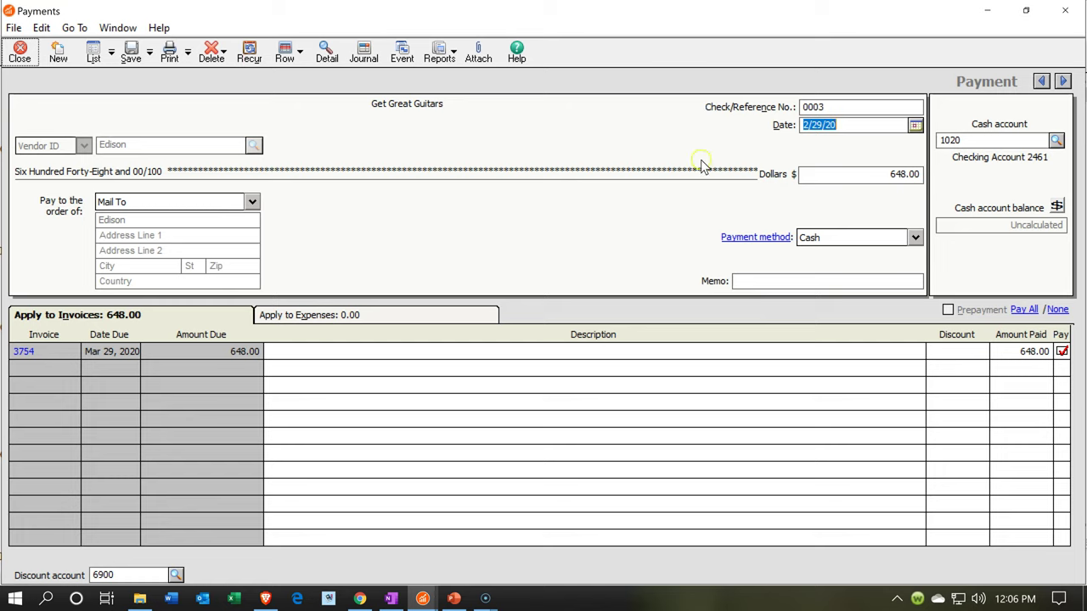
{"action": "left_click", "coordinate": [1030, 21]}
{"action": "left_click", "coordinate": [1061, 12]}
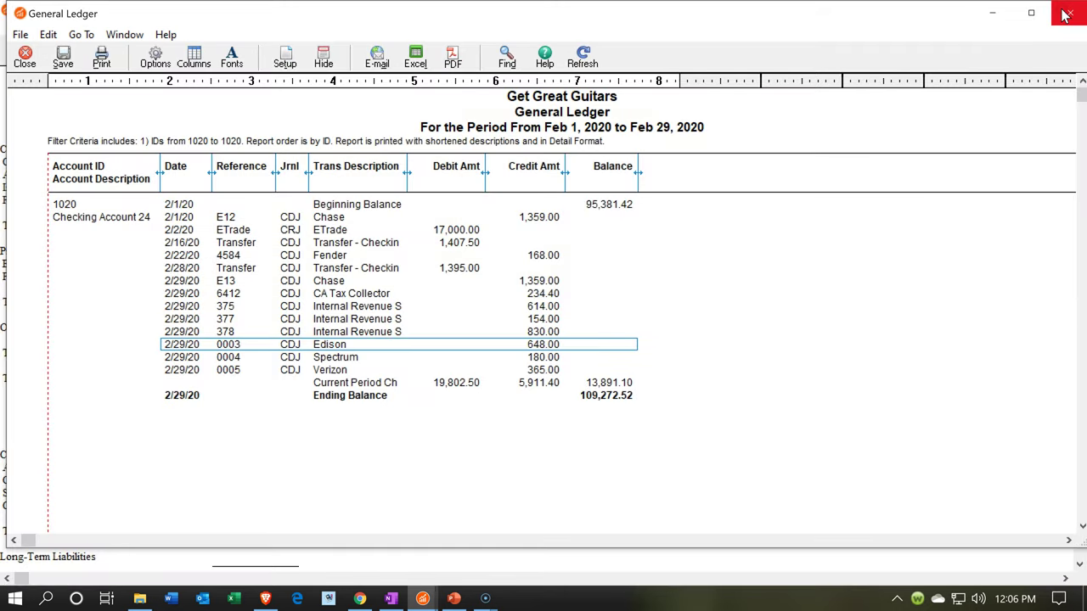
{"action": "left_click", "coordinate": [1065, 15]}
Step: Open the Accounts Payable ledger detail from the Balance Sheet, review its February bills and payments, and close it
{"action": "scroll", "coordinate": [366, 338], "scroll_direction": "down", "scroll_amount": 7}
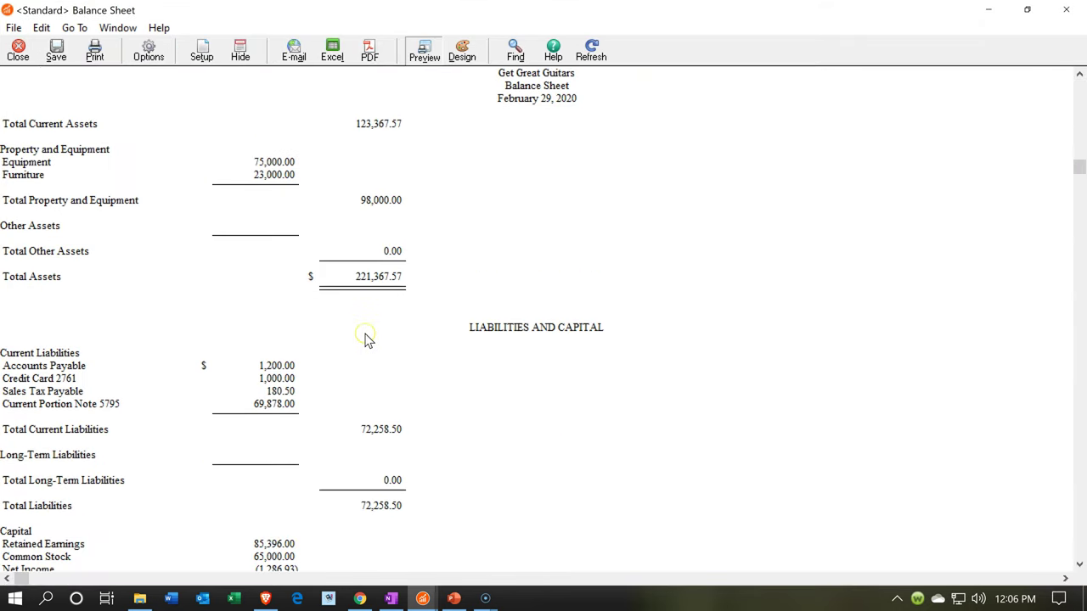
{"action": "left_click", "coordinate": [287, 289]}
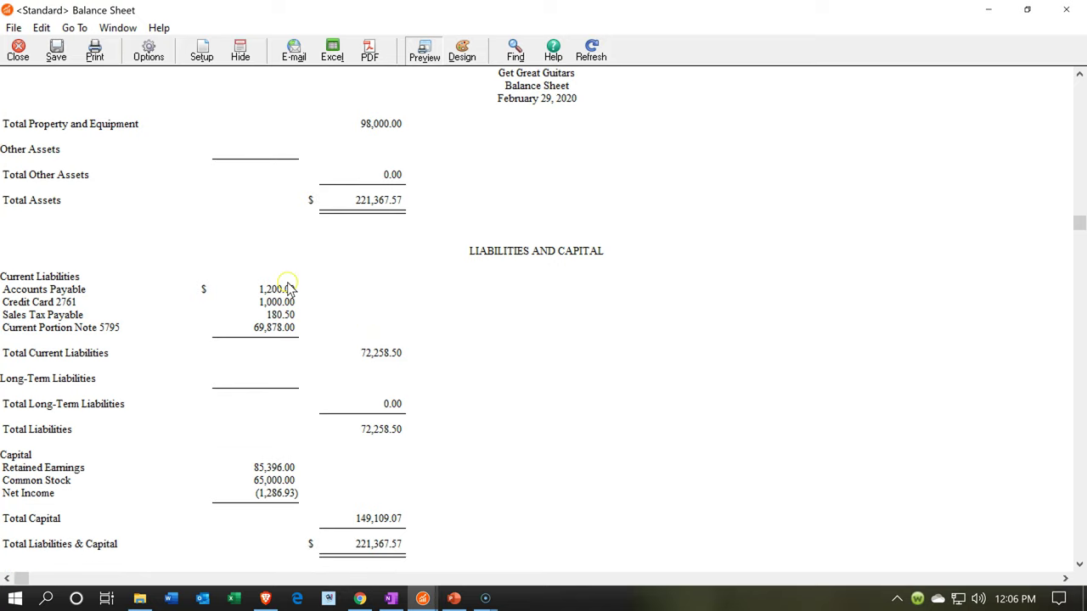
{"action": "left_click", "coordinate": [276, 289]}
{"action": "double_click", "coordinate": [276, 290]}
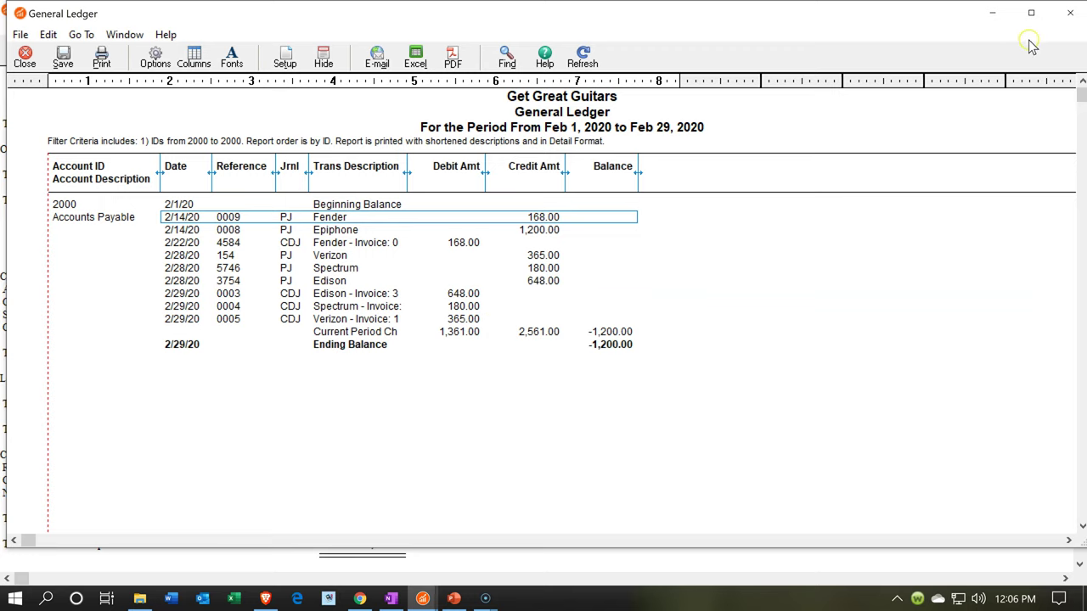
{"action": "left_click", "coordinate": [1070, 11]}
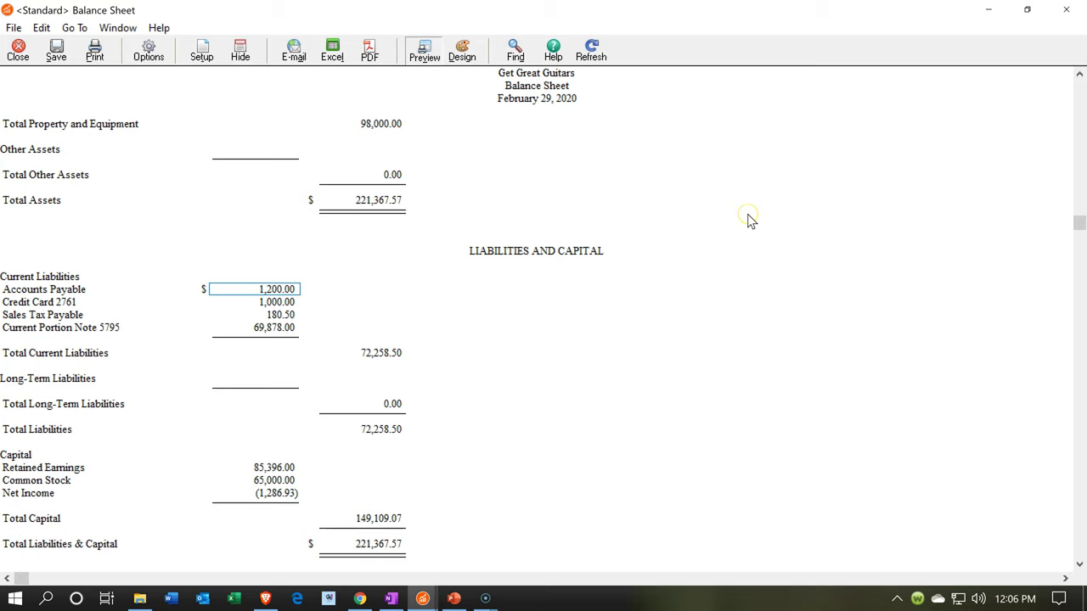